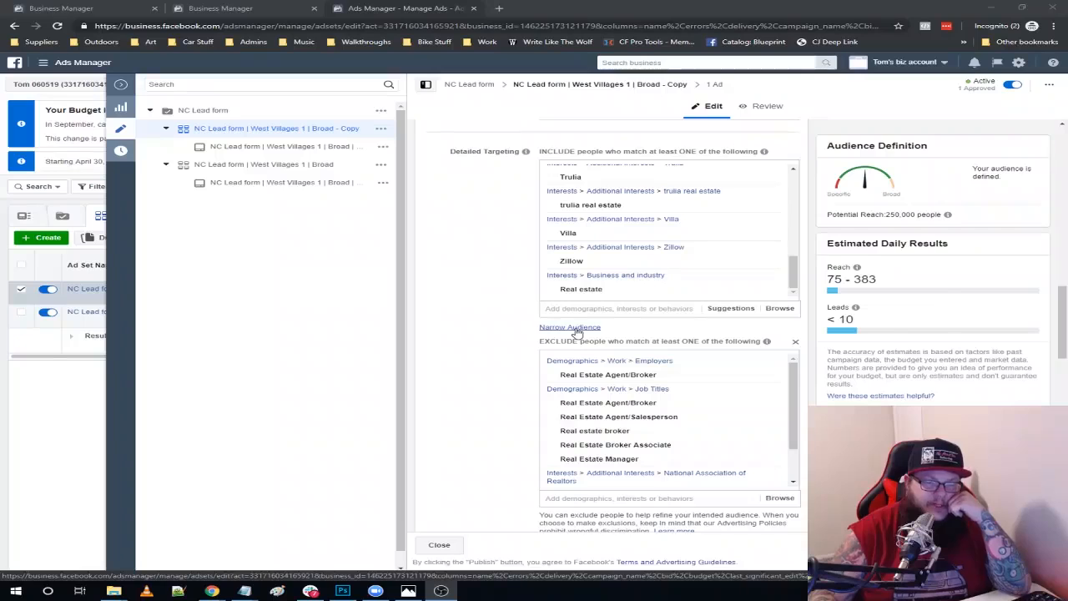
# Review the included detailed-targeting interests of the copied ad set, checking the size and description of the real estate and retirement entries.
pyautogui.moveTo(598, 289)
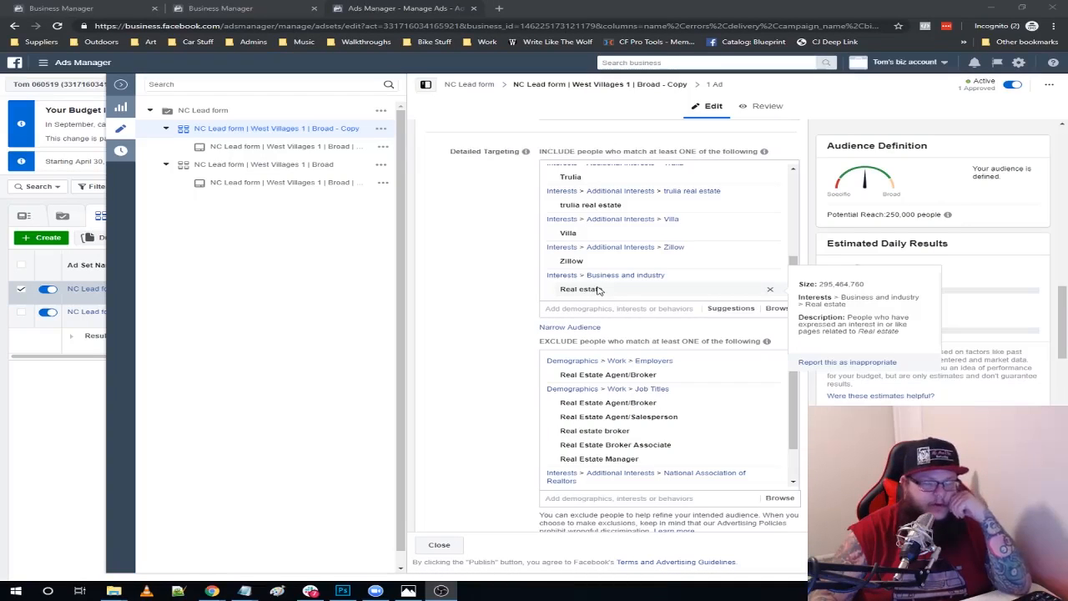
pyautogui.moveTo(593, 261)
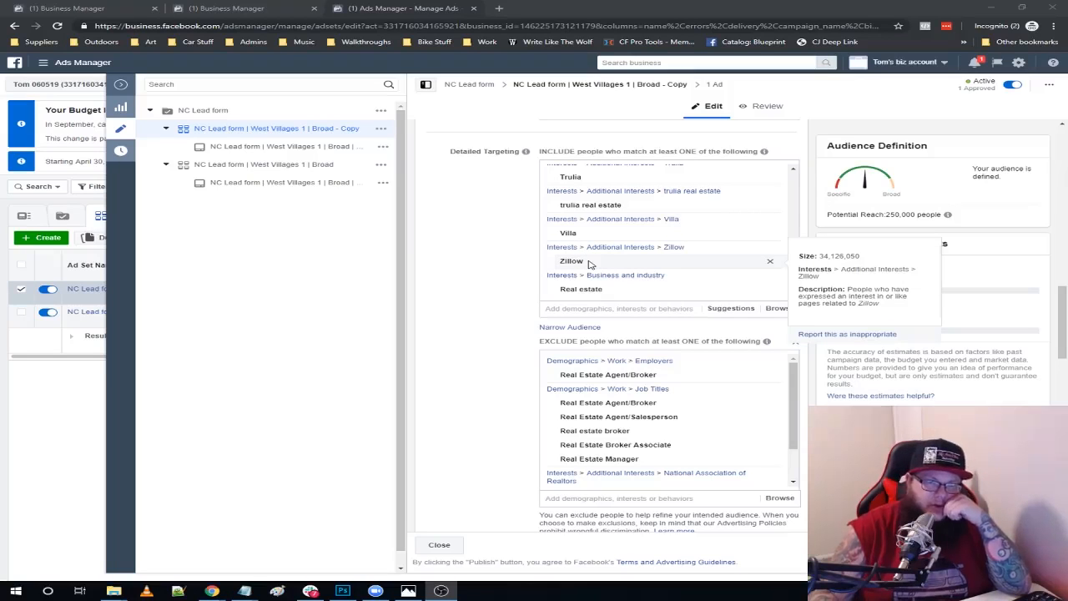
pyautogui.scroll(4, 589, 263)
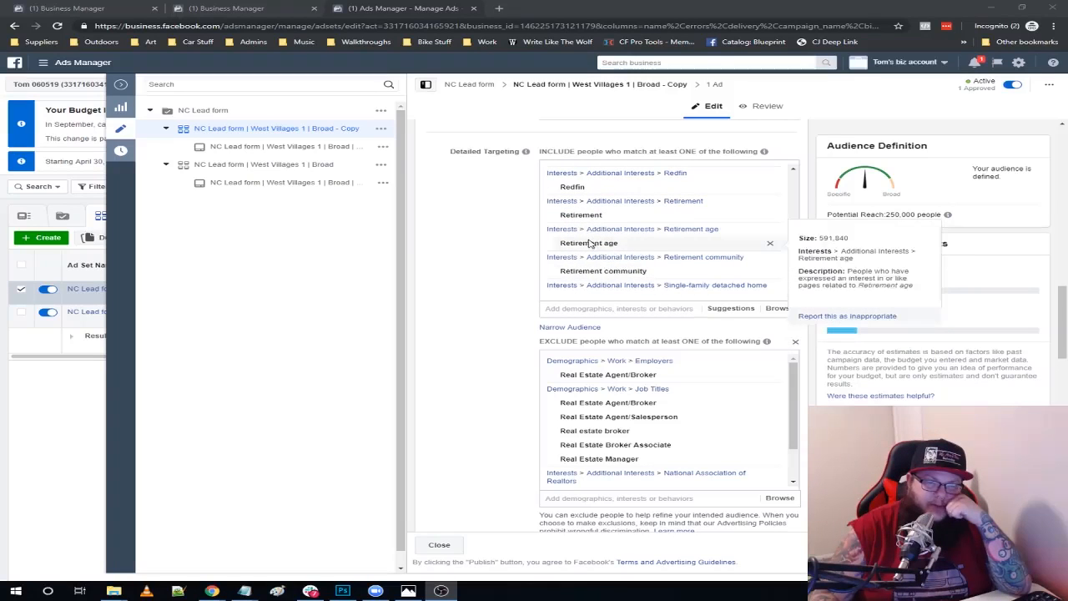
pyautogui.scroll(-4, 632, 249)
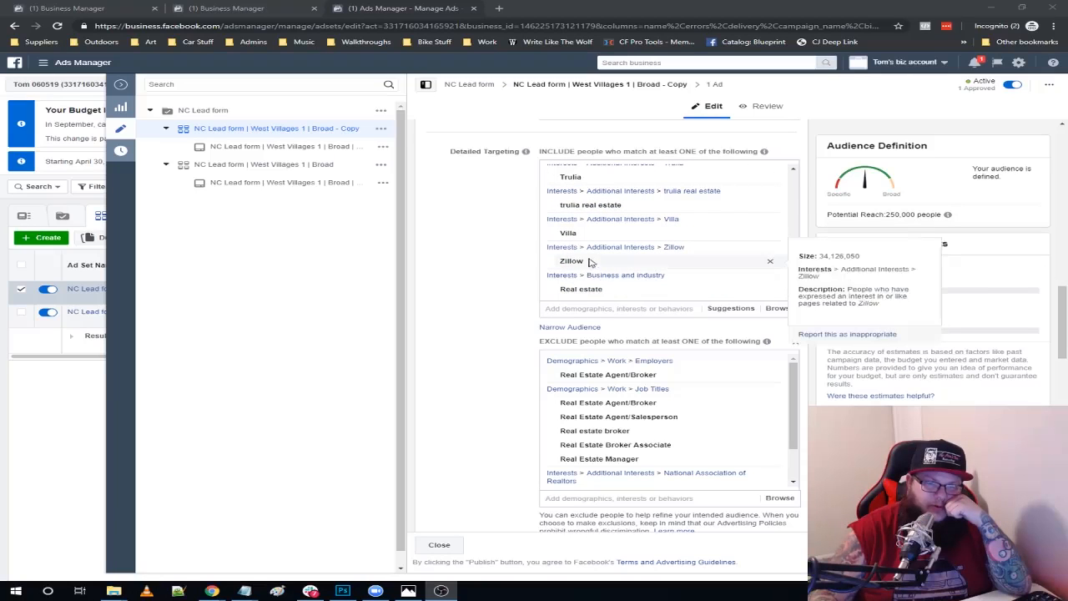
pyautogui.scroll(4, 607, 279)
pyautogui.scroll(-4, 607, 275)
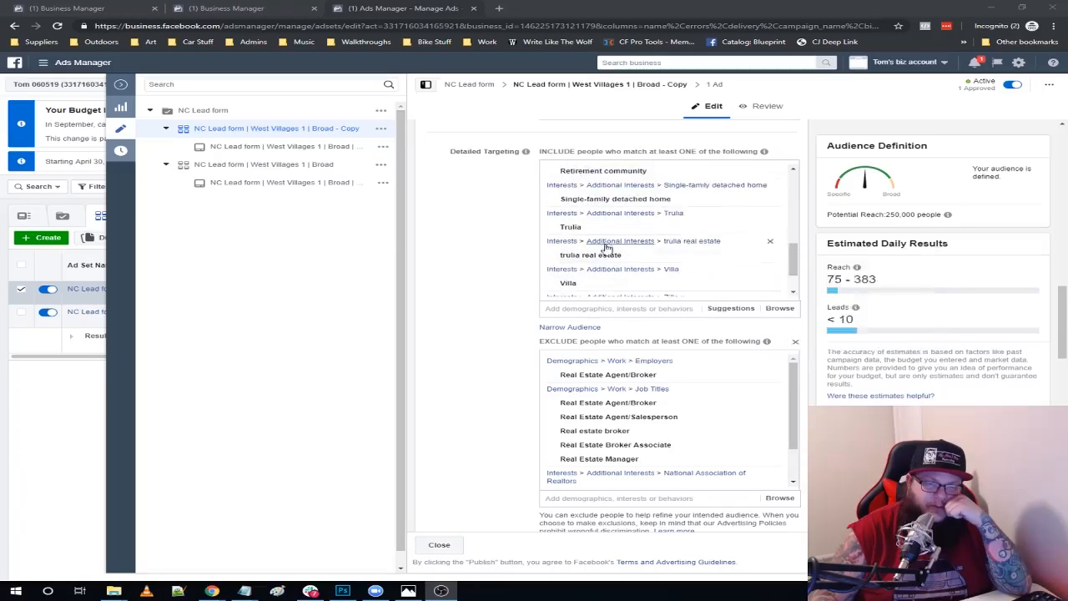
pyautogui.scroll(5, 621, 279)
pyautogui.scroll(3, 606, 242)
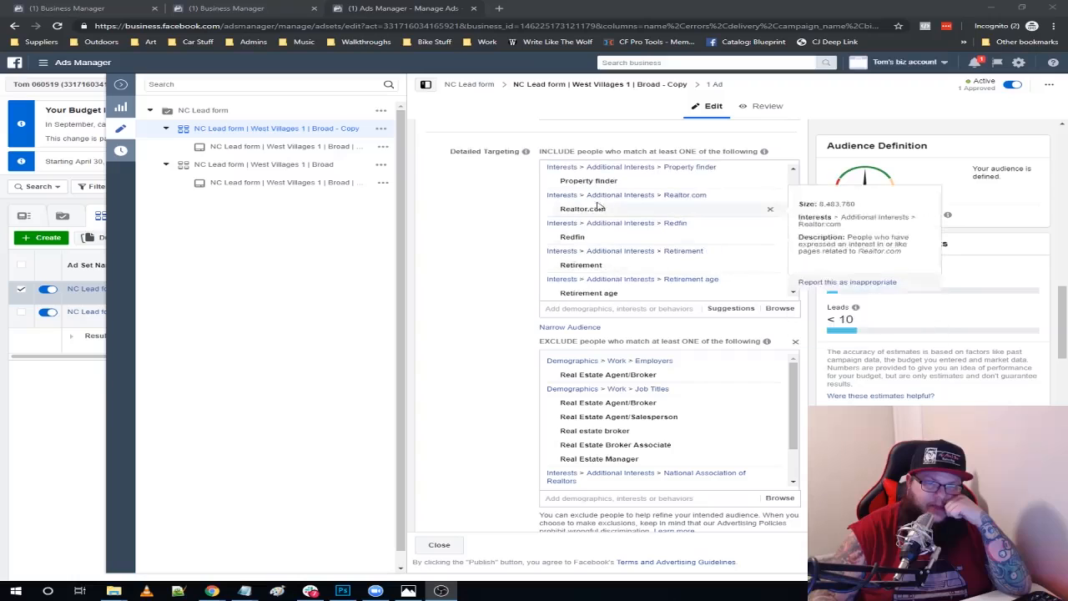
pyautogui.scroll(-4, 599, 223)
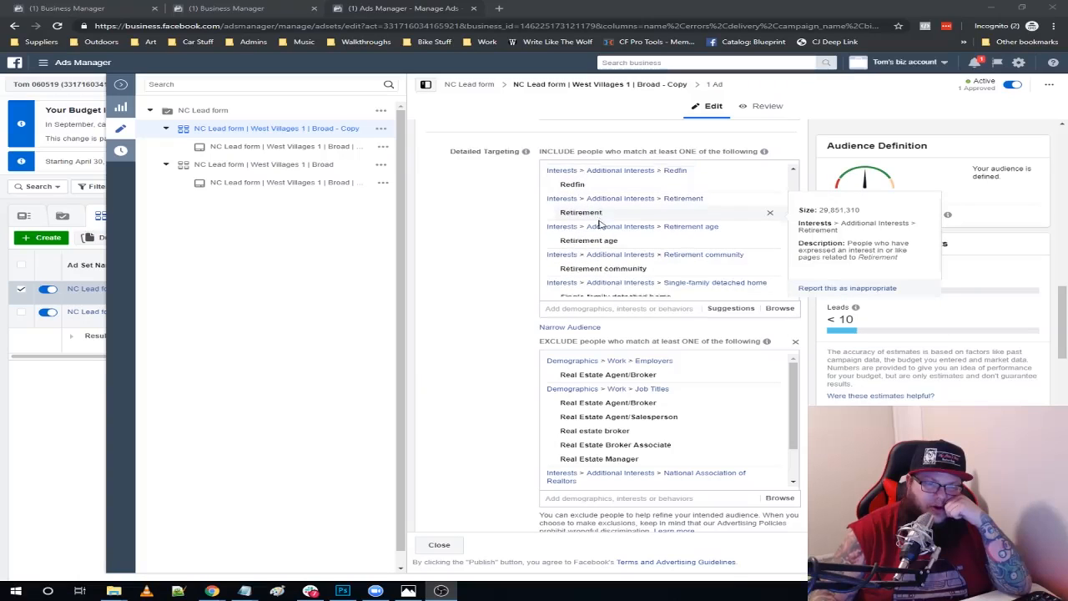
pyautogui.scroll(-5, 598, 242)
pyautogui.scroll(5, 609, 250)
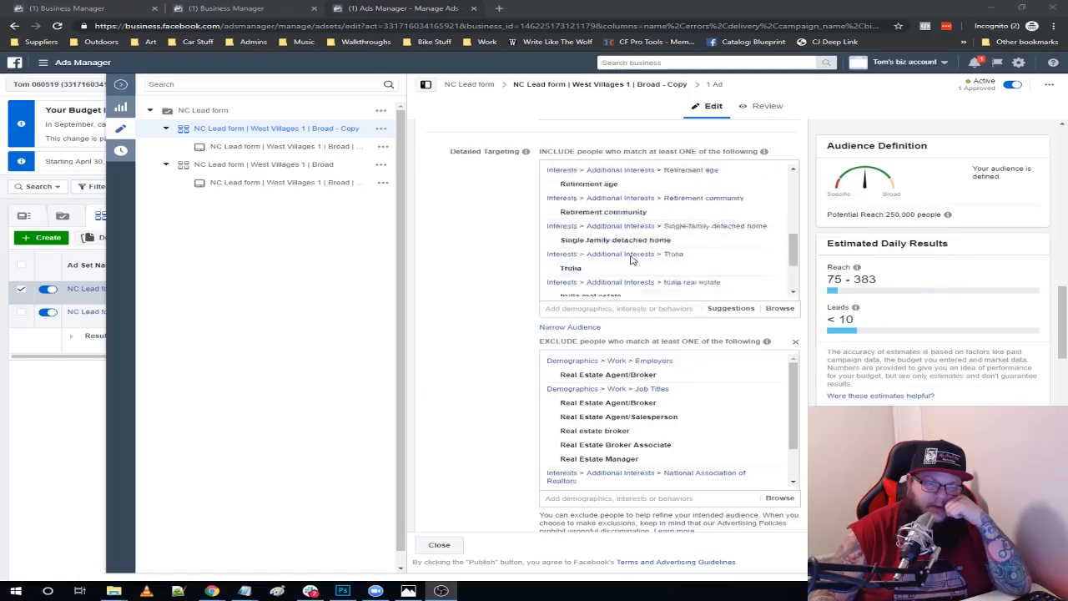
pyautogui.scroll(-3, 631, 238)
pyautogui.scroll(-3, 632, 239)
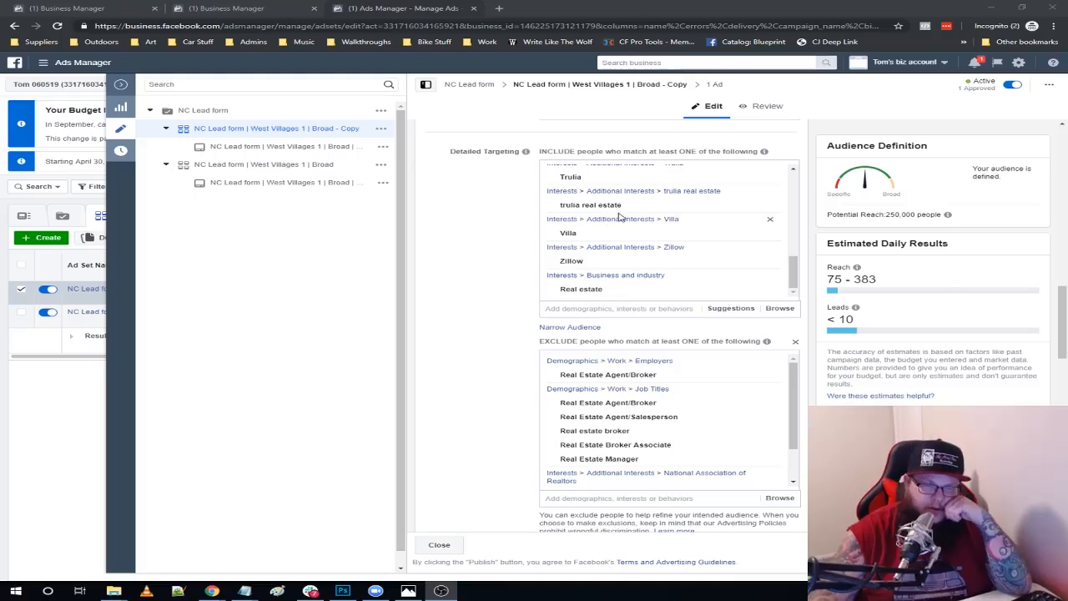
pyautogui.scroll(3, 659, 234)
pyautogui.scroll(1, 668, 237)
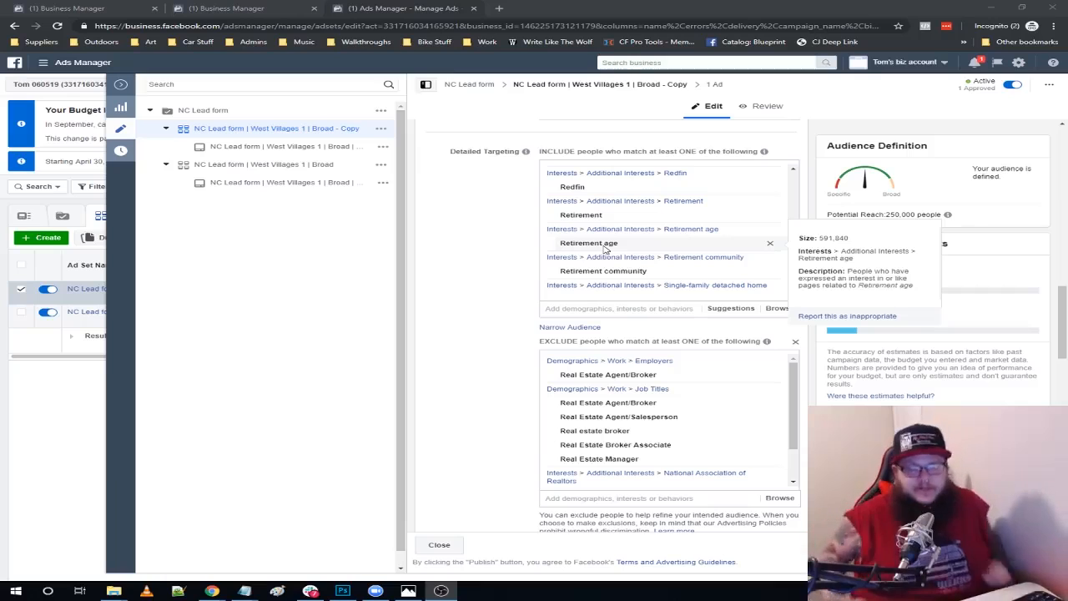
pyautogui.moveTo(675, 244)
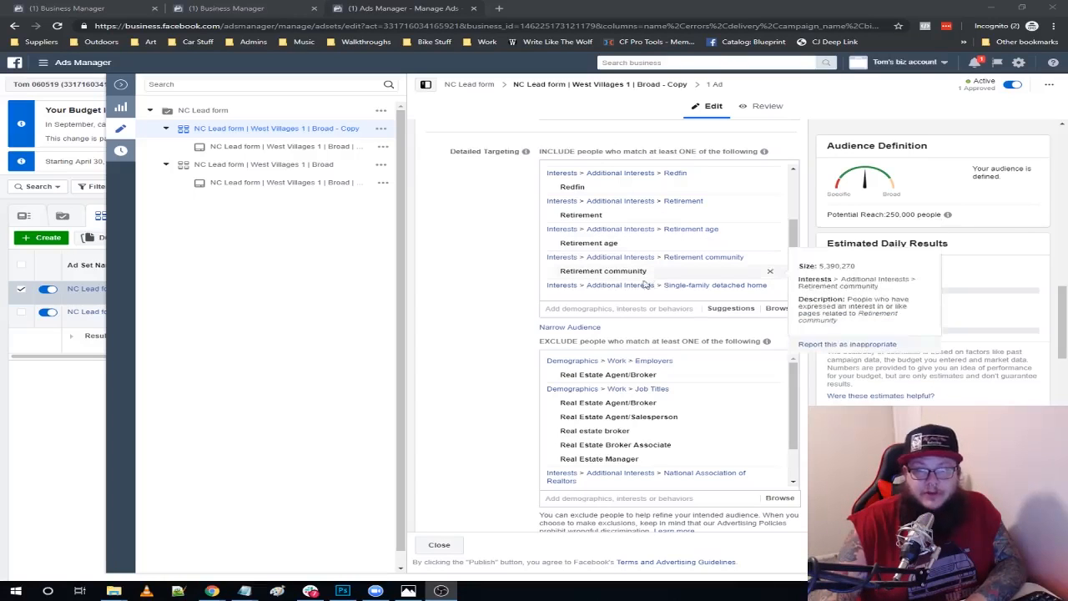
pyautogui.moveTo(643, 244)
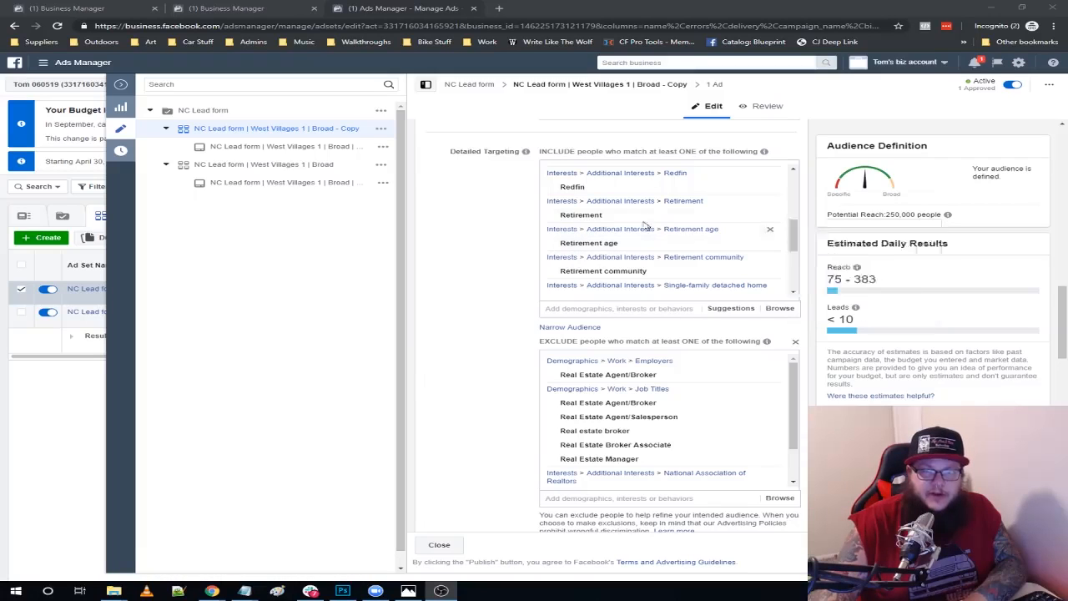
pyautogui.moveTo(646, 220)
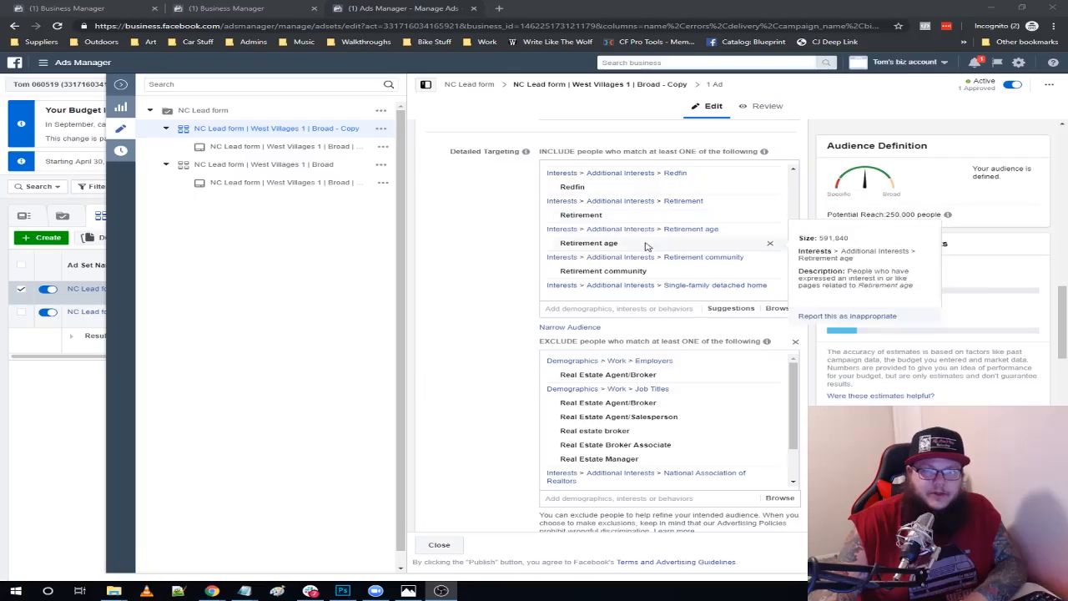
# Remove the Homes.com interest from the included detailed targeting of the copied ad set.
pyautogui.scroll(3, 643, 248)
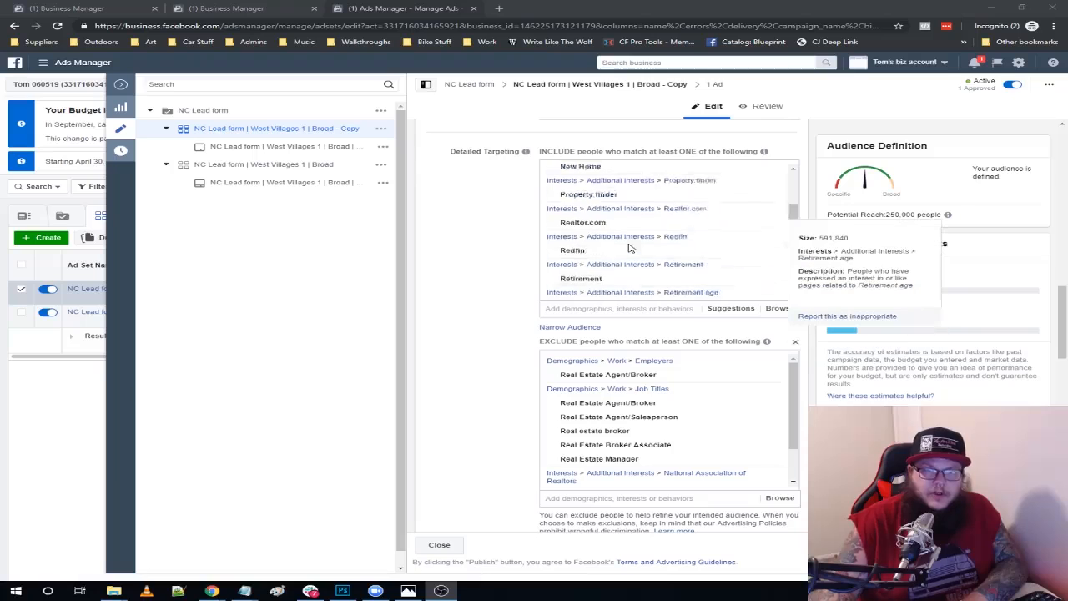
pyautogui.scroll(5, 630, 248)
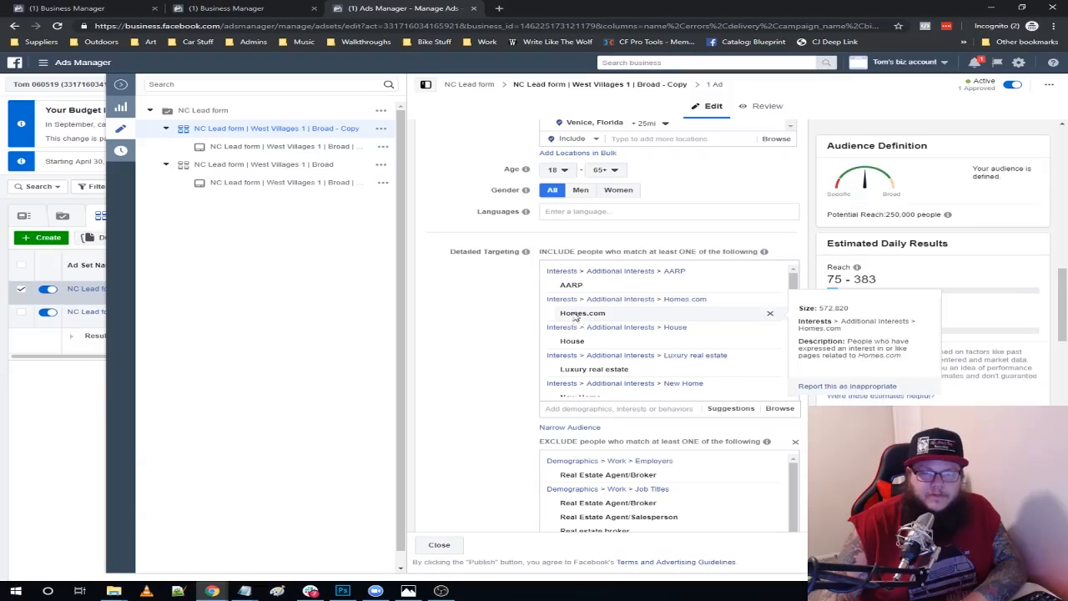
pyautogui.click(770, 313)
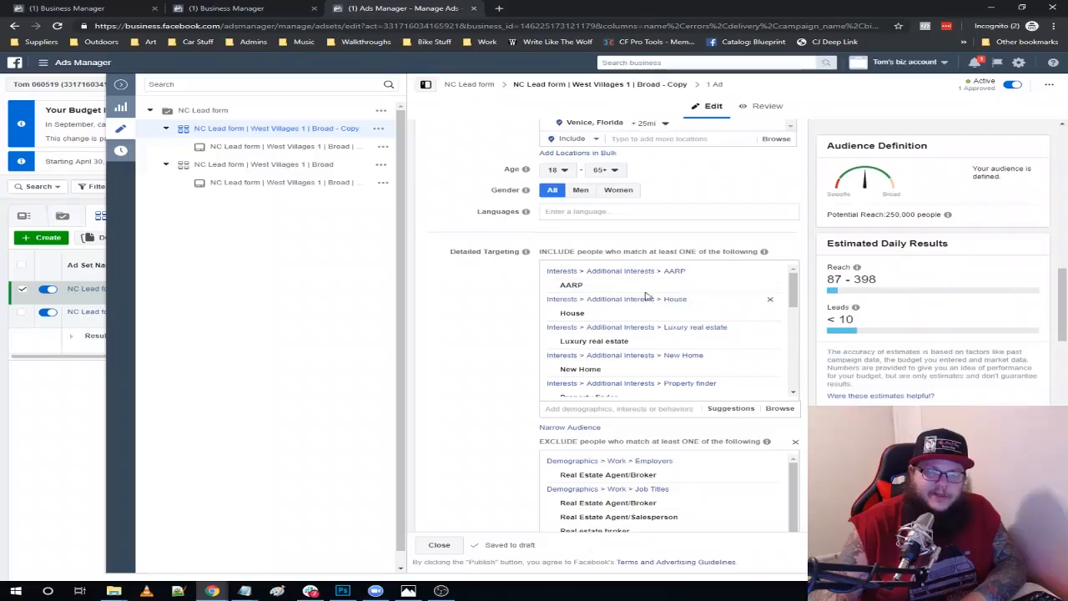
# Narrow the audience with an additional must-also-match condition containing the AARP interest.
pyautogui.scroll(-2, 597, 355)
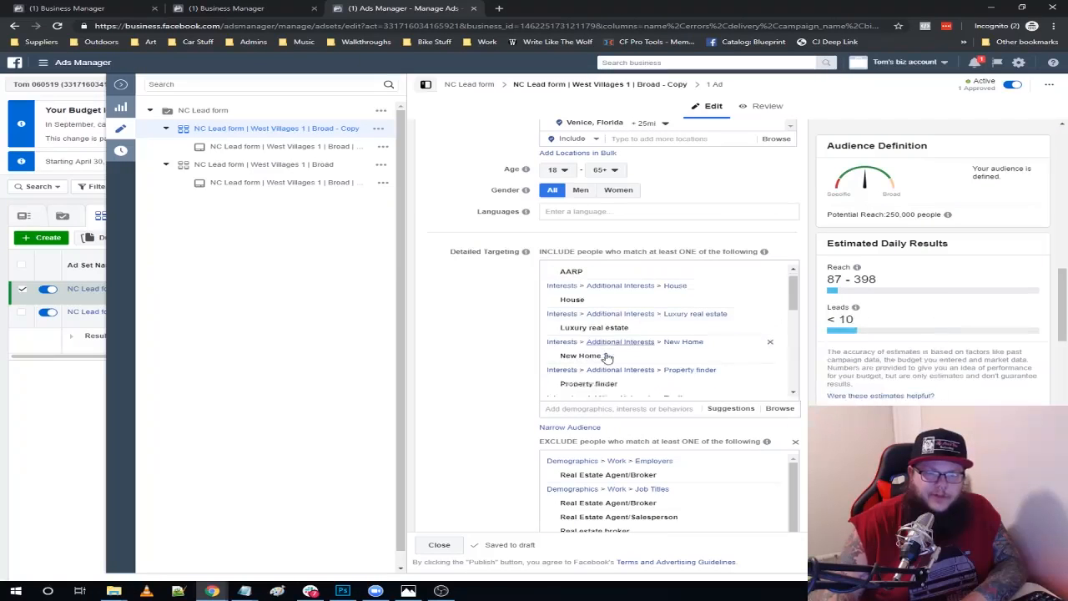
pyautogui.scroll(-10, 587, 351)
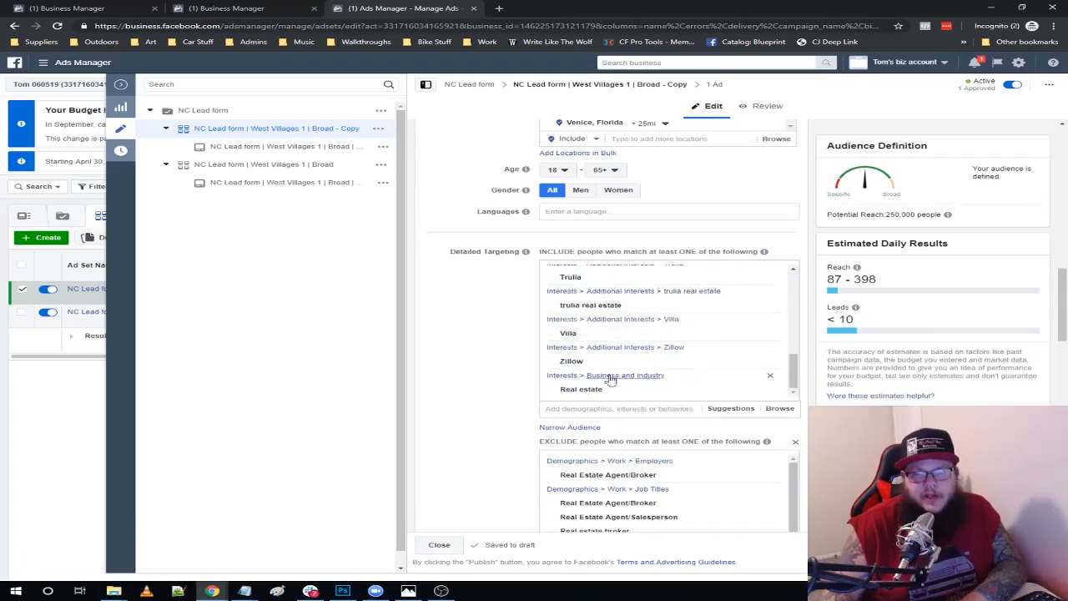
pyautogui.click(571, 277)
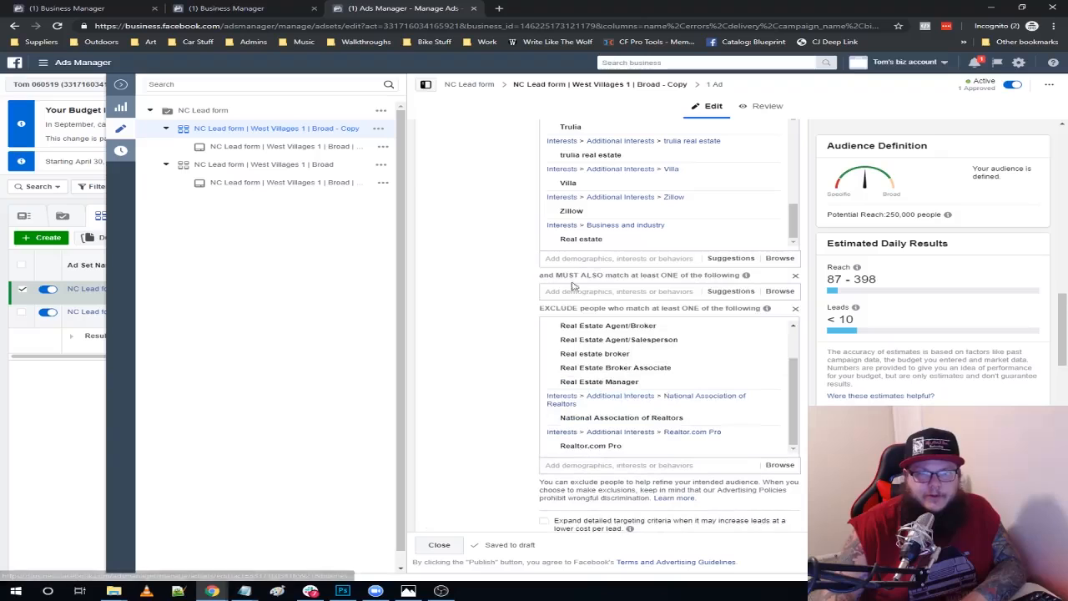
pyautogui.click(609, 294)
pyautogui.write('aarp')
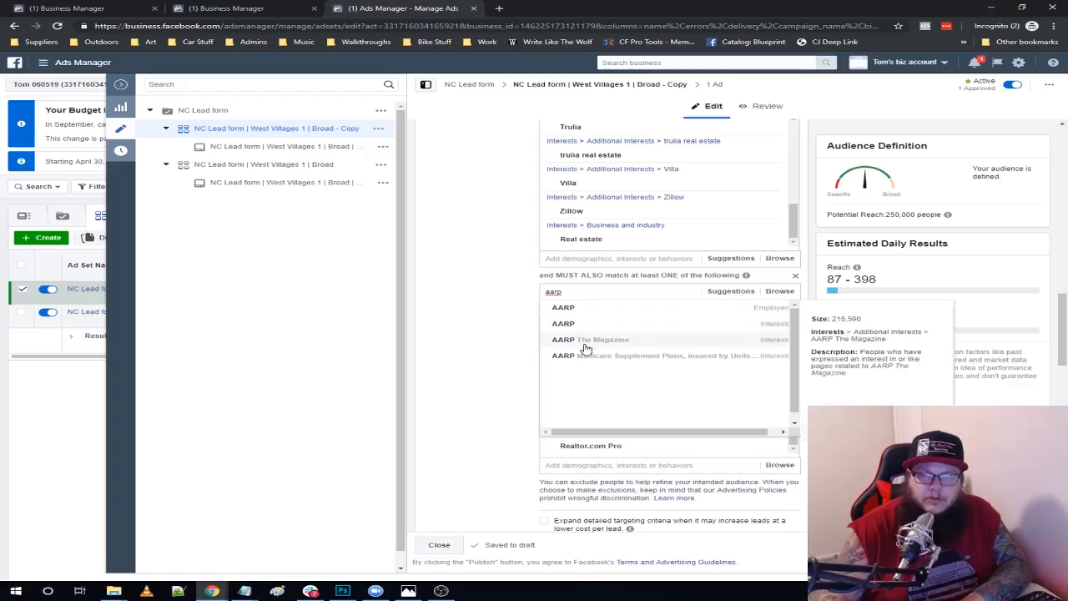
pyautogui.click(642, 328)
# Remove the AARP interest from the first list of included interests, keeping it only in the narrowing condition.
pyautogui.scroll(3, 668, 292)
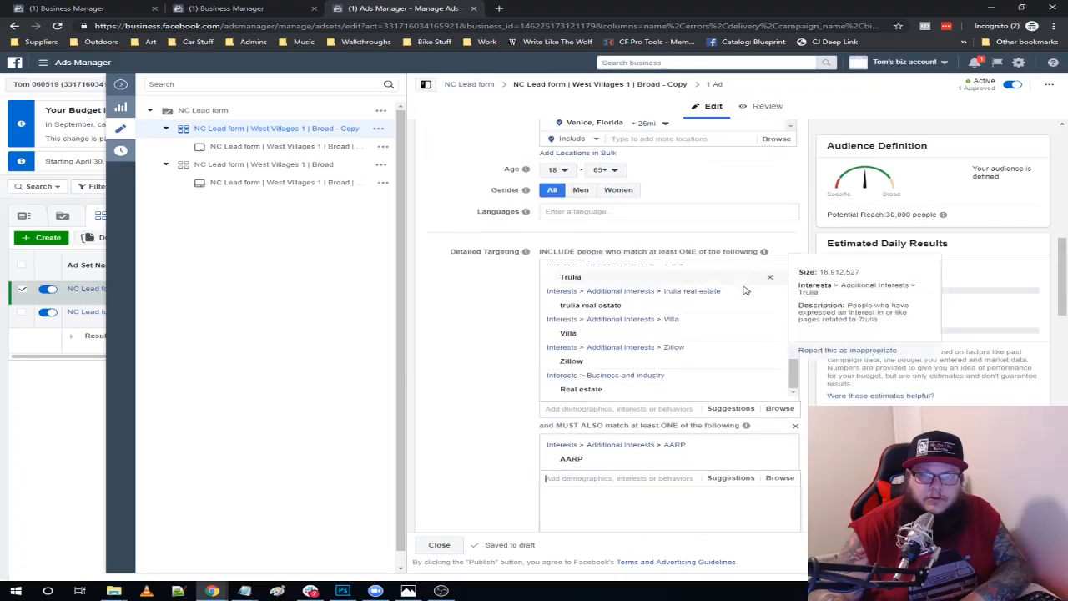
pyautogui.scroll(5, 723, 310)
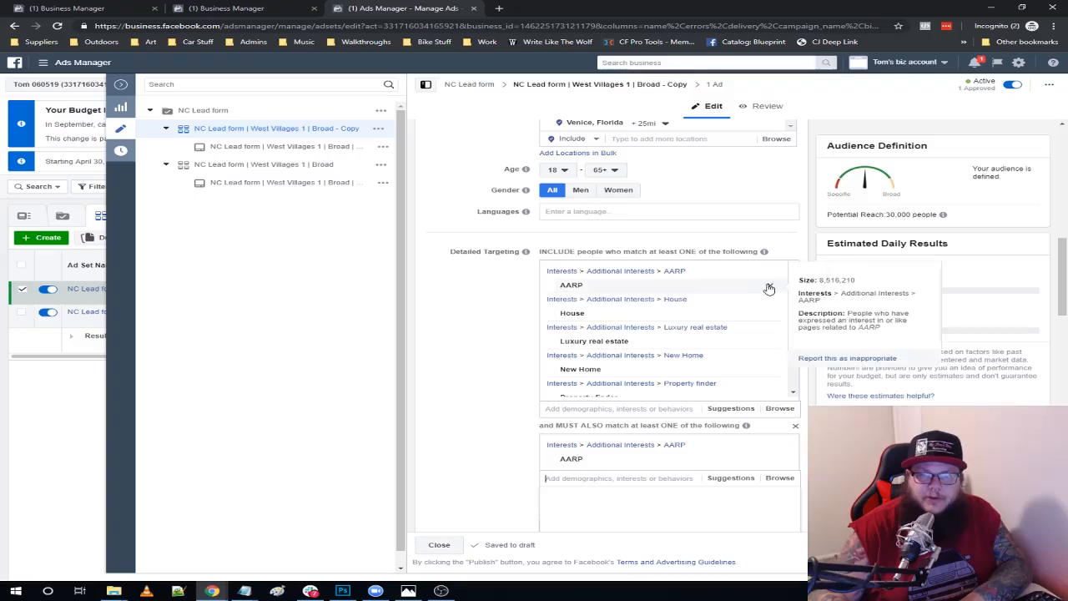
pyautogui.click(770, 286)
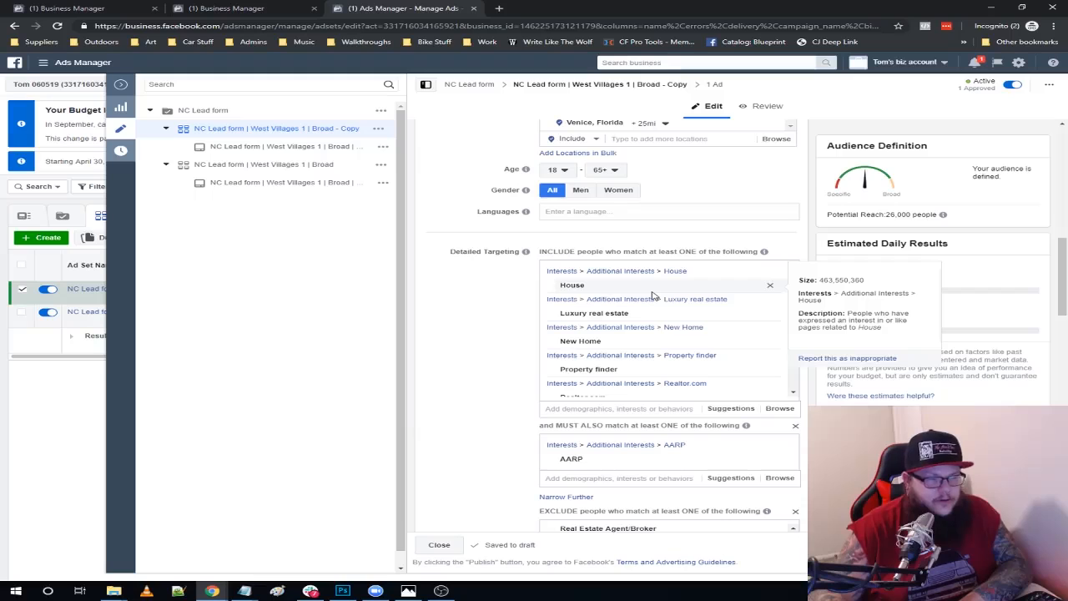
# Review the ad set's budget, schedule and audience settings, including the remaining included interests, the AARP condition and the exclusions.
pyautogui.scroll(-4, 640, 333)
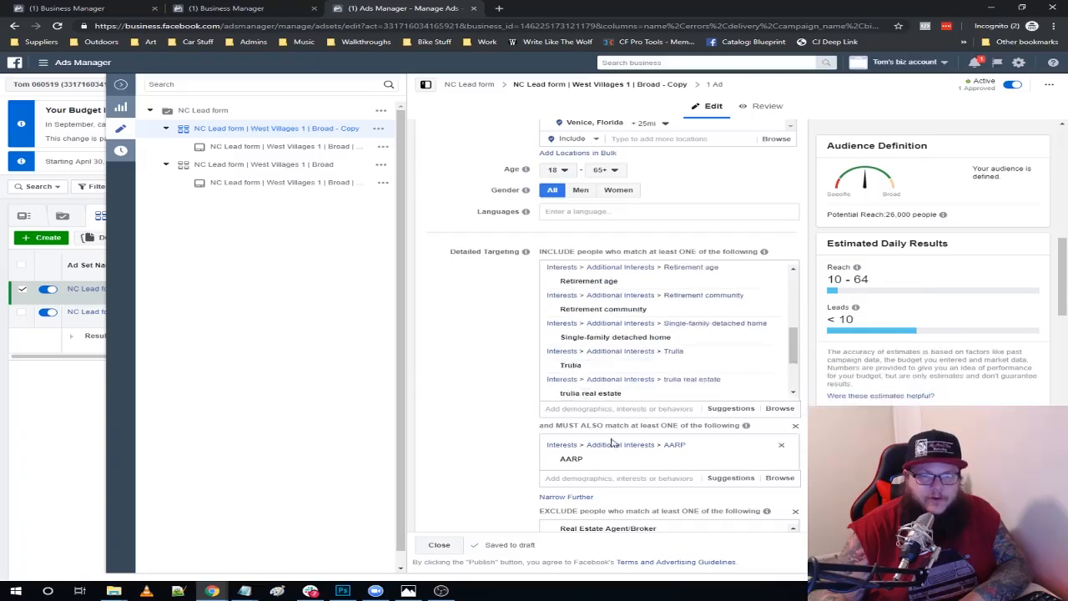
pyautogui.scroll(-1, 615, 443)
pyautogui.scroll(-1, 604, 309)
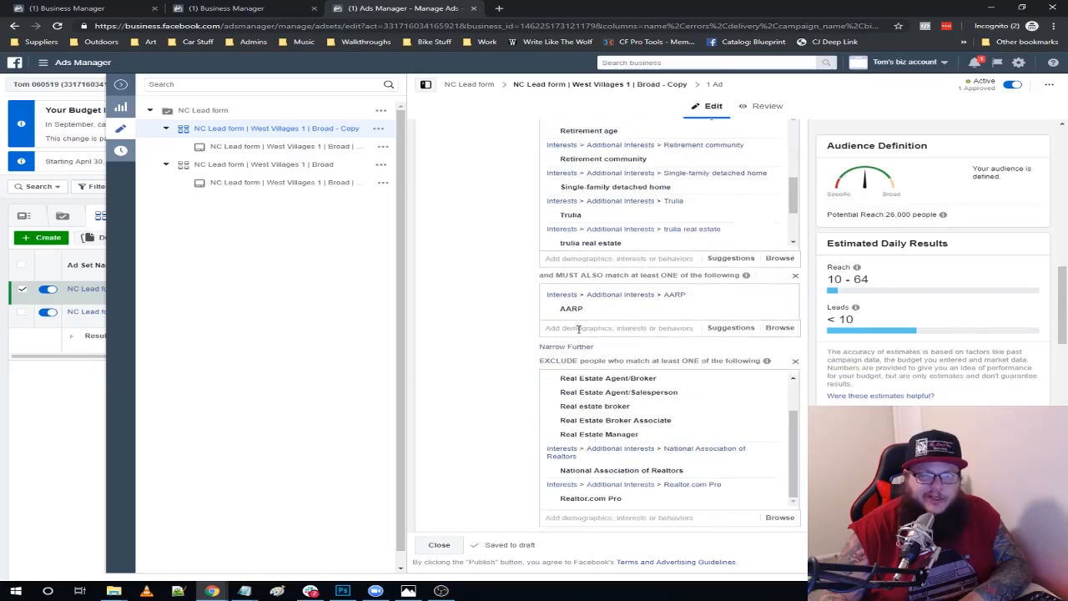
pyautogui.scroll(2, 531, 309)
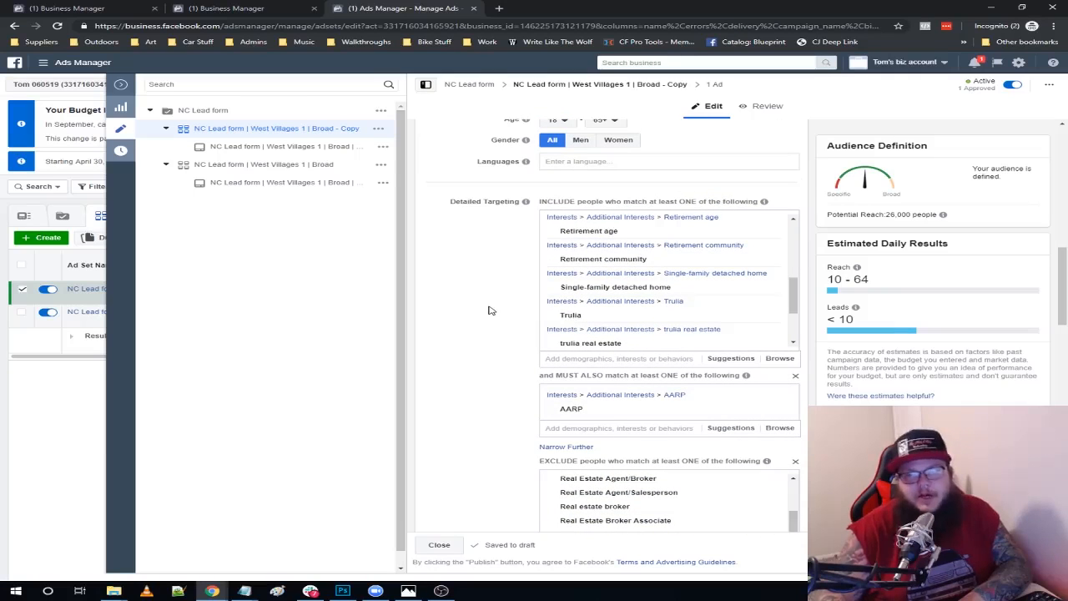
pyautogui.scroll(8, 504, 302)
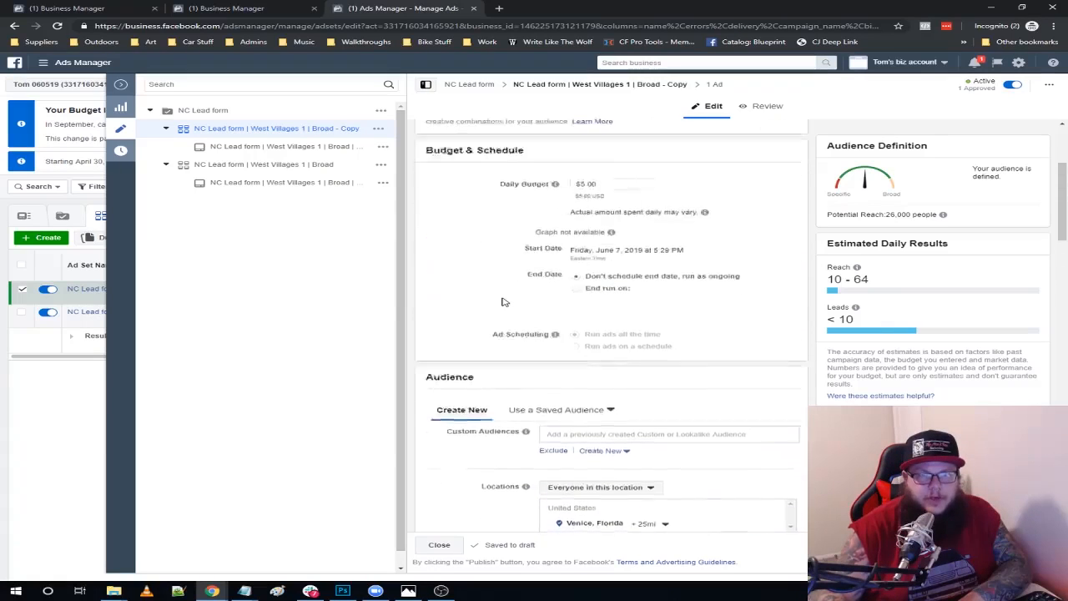
pyautogui.scroll(2, 503, 301)
pyautogui.scroll(-8, 498, 234)
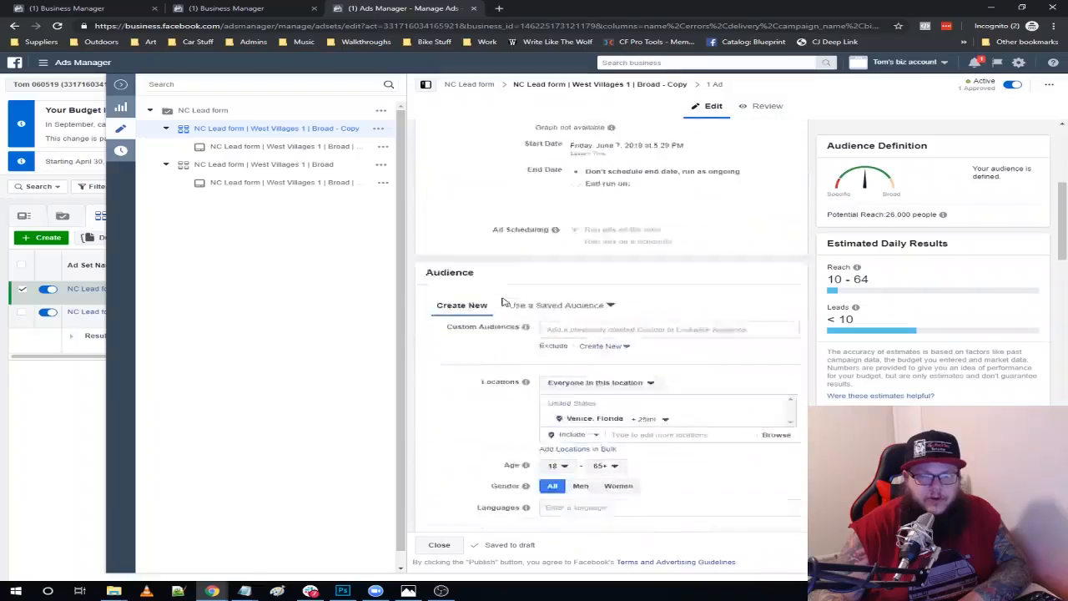
pyautogui.scroll(-1, 472, 341)
pyautogui.scroll(5, 651, 311)
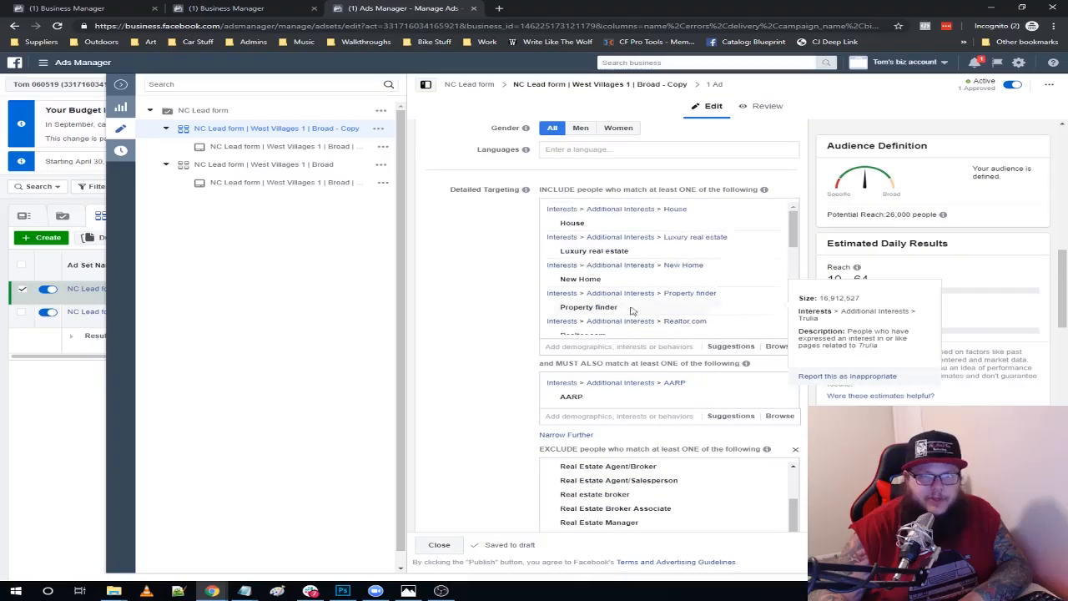
pyautogui.scroll(-5, 651, 311)
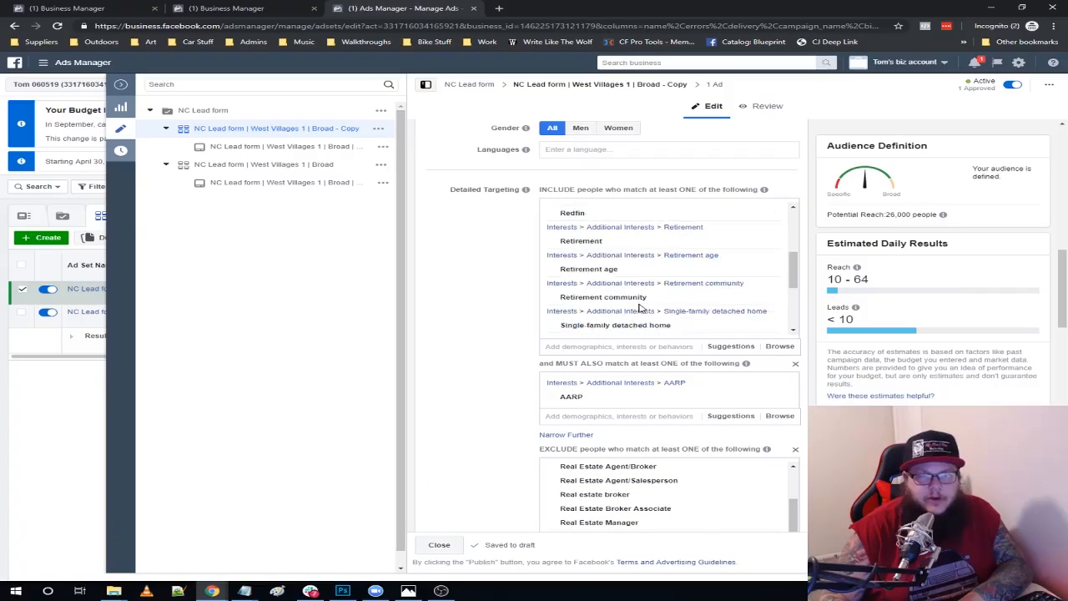
pyautogui.scroll(1, 640, 308)
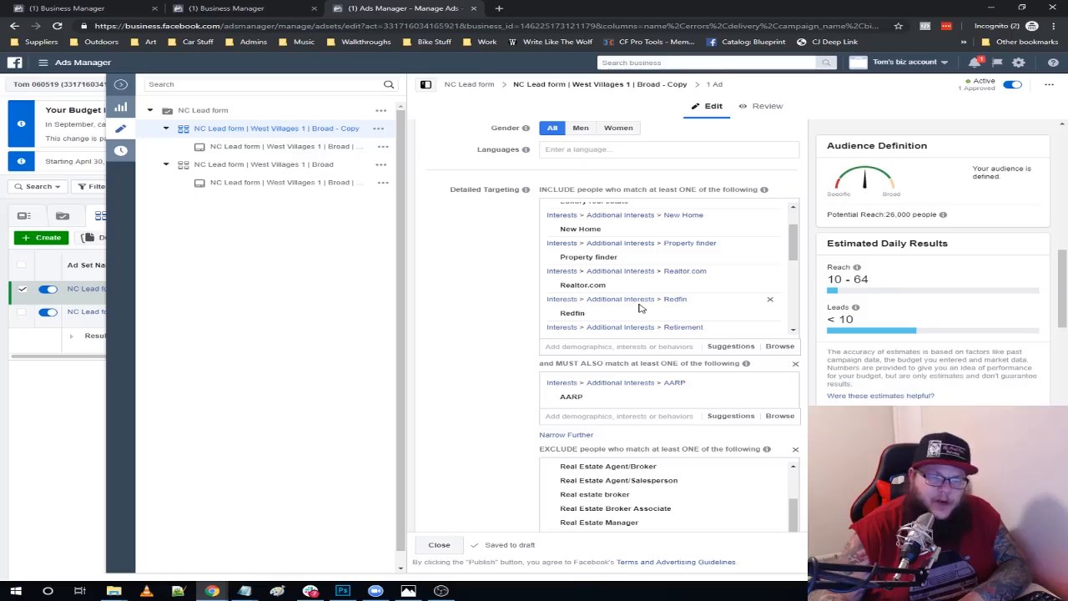
pyautogui.scroll(-2, 640, 308)
pyautogui.scroll(5, 622, 296)
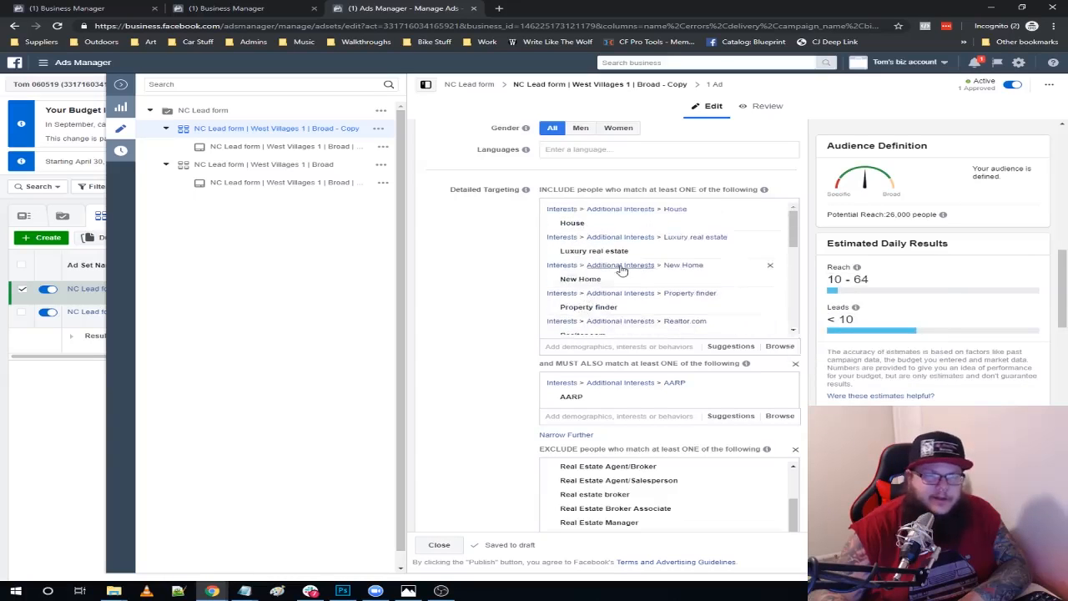
# Rename the copied ad set as "NC Lead form | West Villages 1 | Retired", replacing the "Broad - Copy" ending.
pyautogui.scroll(3, 524, 287)
pyautogui.scroll(8, 524, 287)
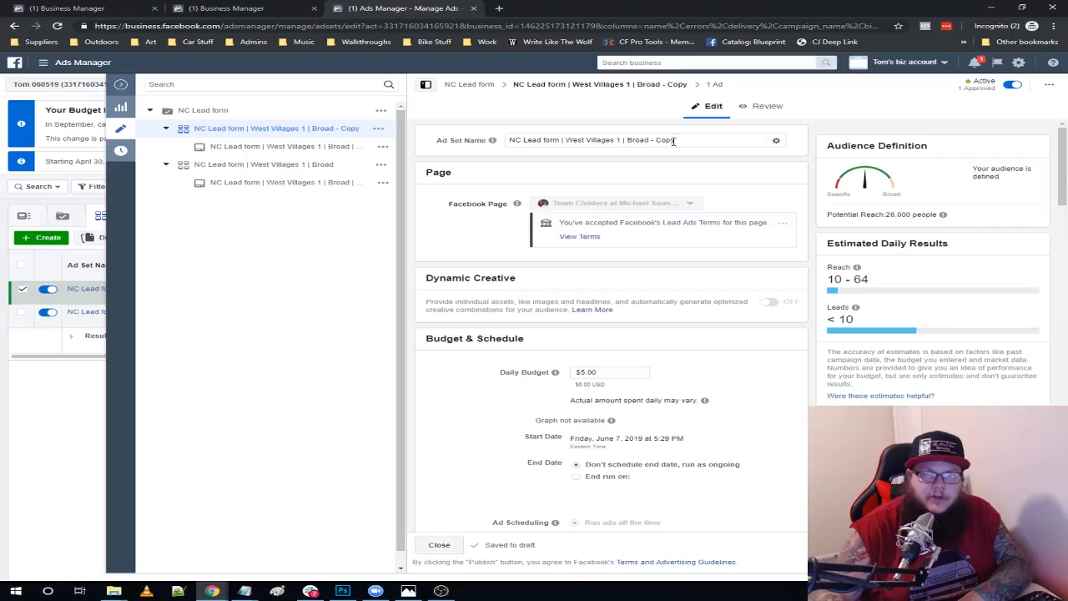
pyautogui.moveTo(628, 140); pyautogui.dragTo(709, 139)
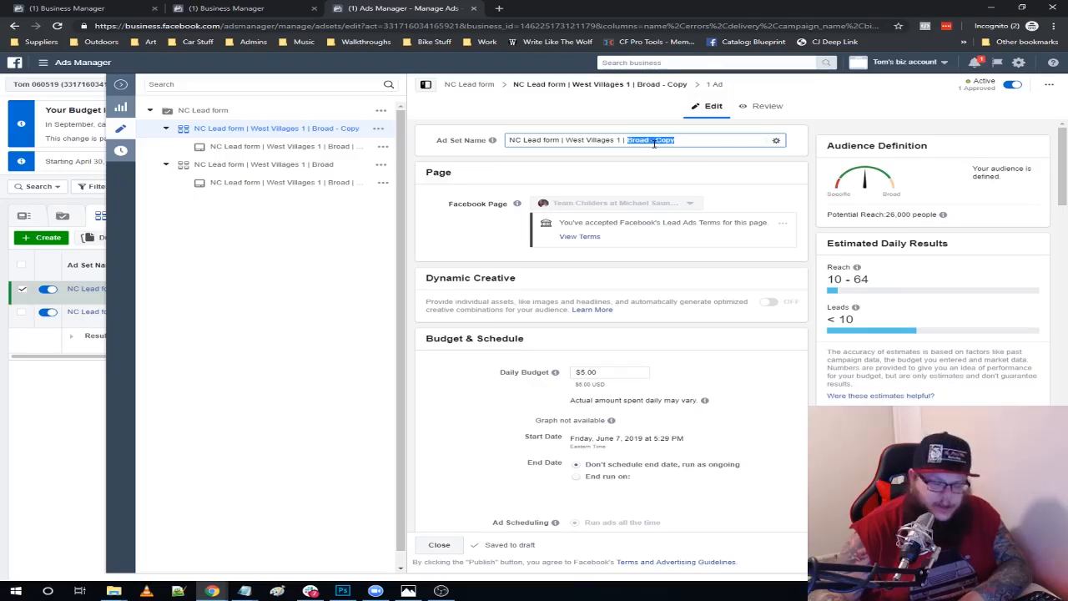
pyautogui.press('BackSpace')
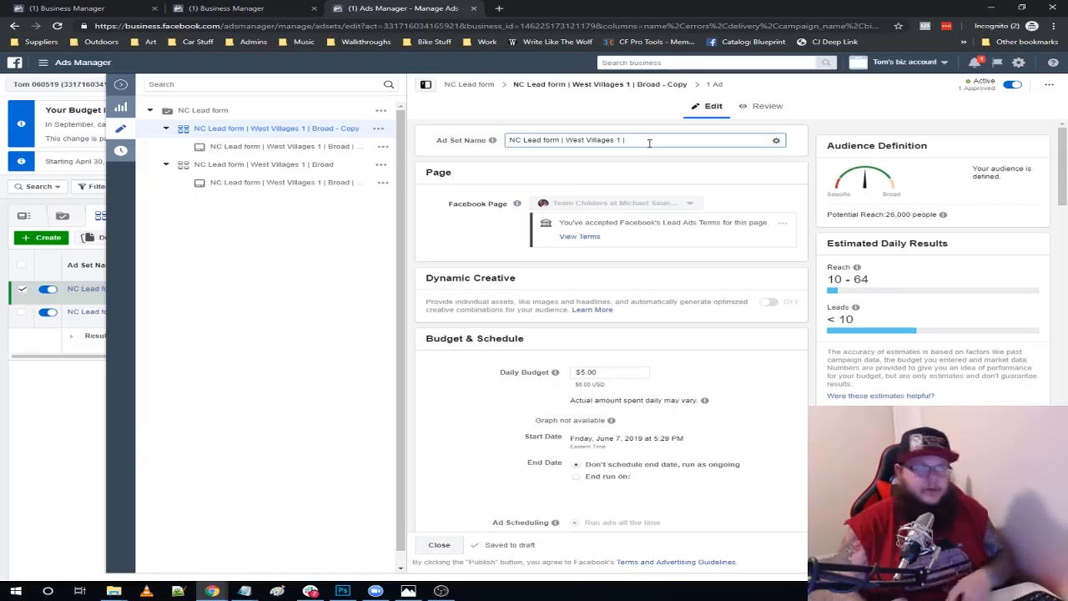
pyautogui.write('Retired')
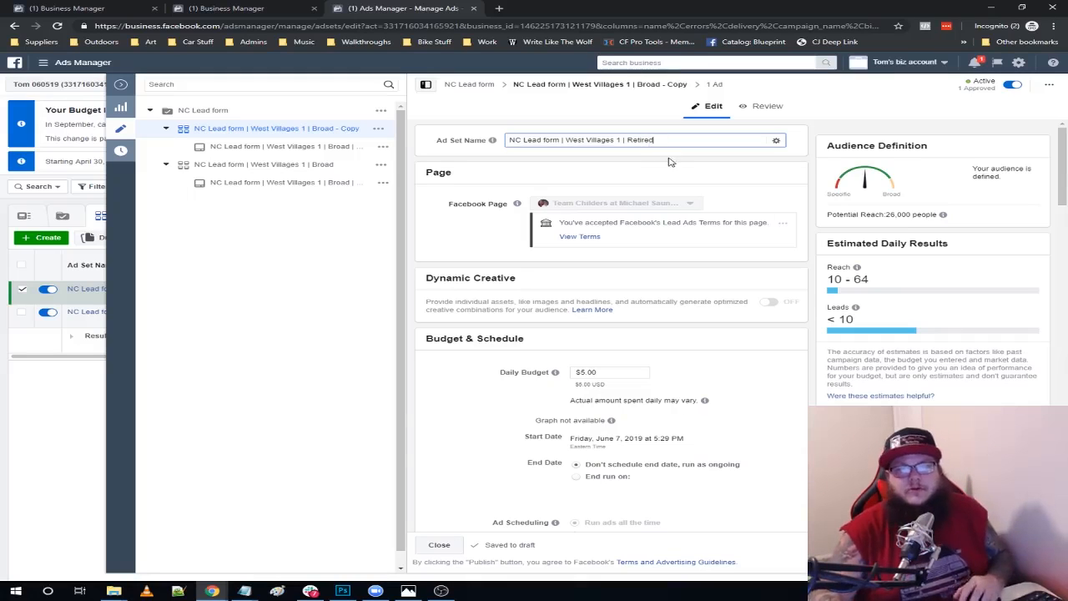
pyautogui.click(670, 162)
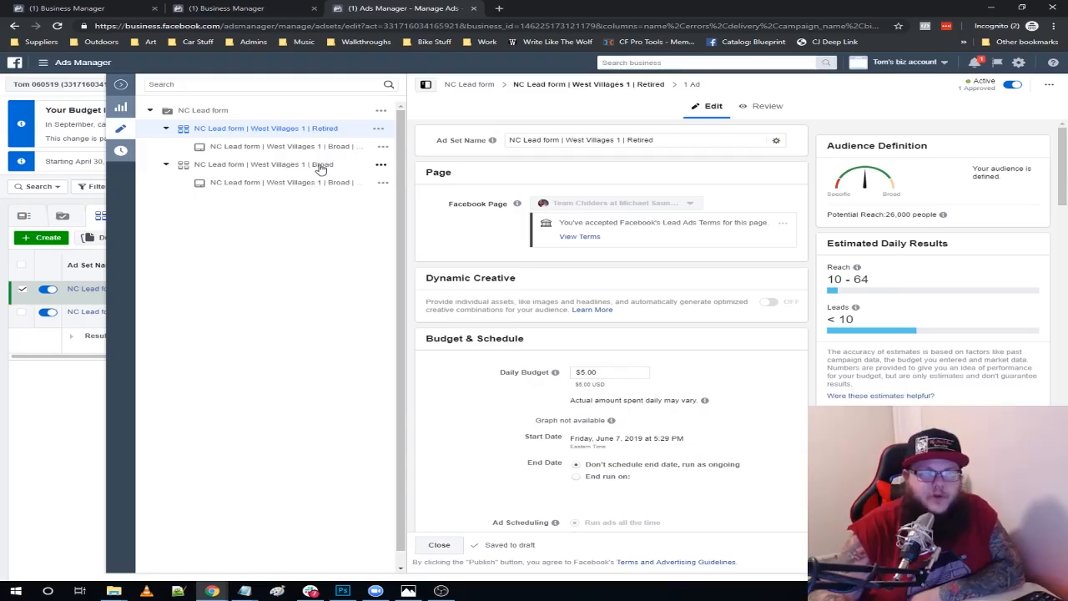
# Remove the New Home and Property finder interests from the included detailed targeting of the Retired ad set.
pyautogui.scroll(-5, 702, 234)
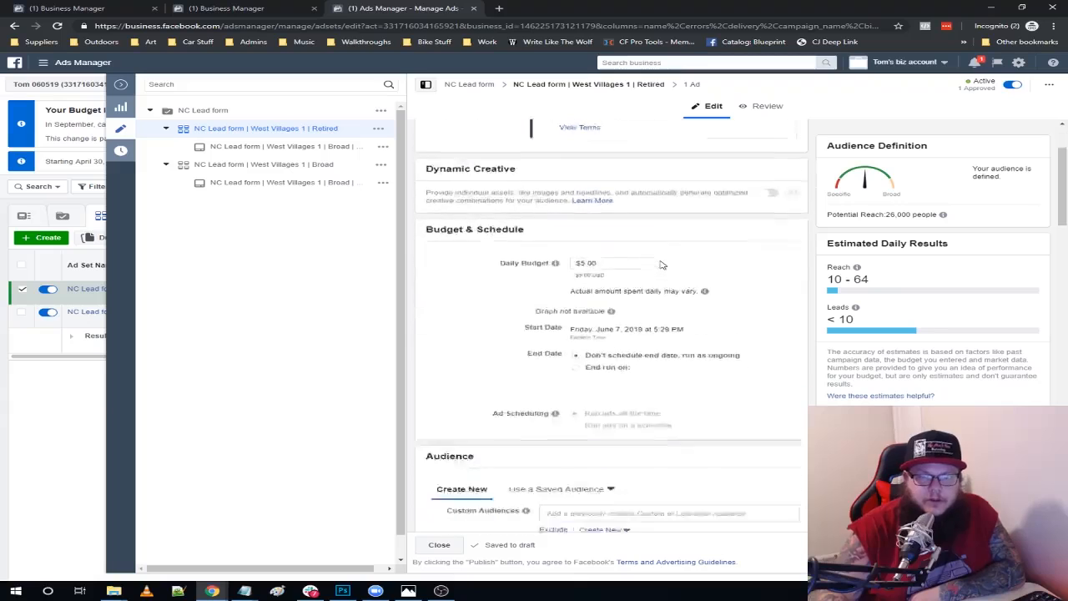
pyautogui.scroll(-3, 710, 294)
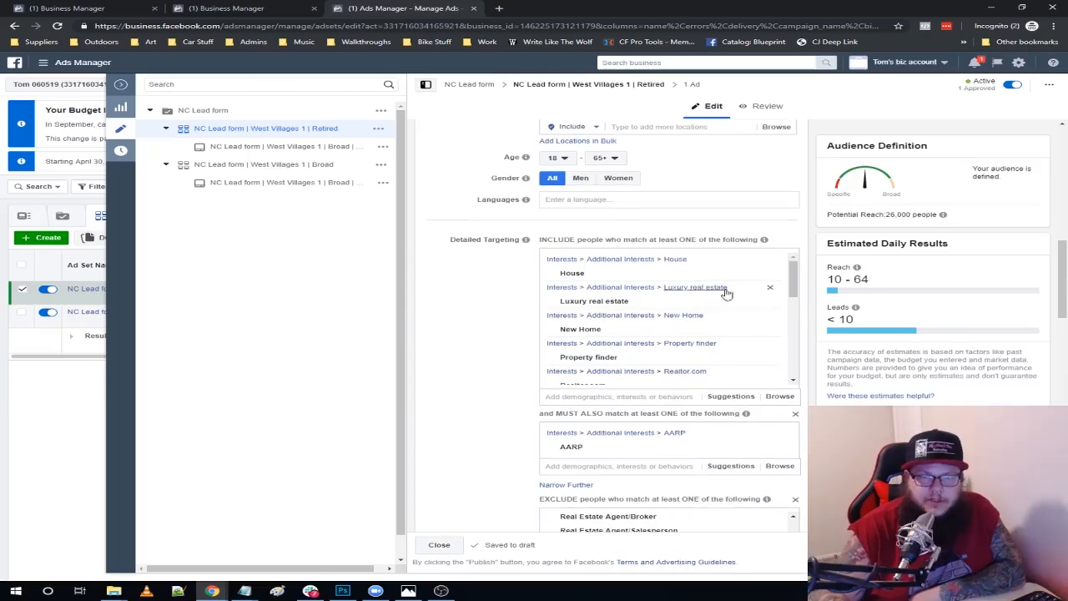
pyautogui.scroll(-1, 760, 289)
pyautogui.scroll(3, 784, 250)
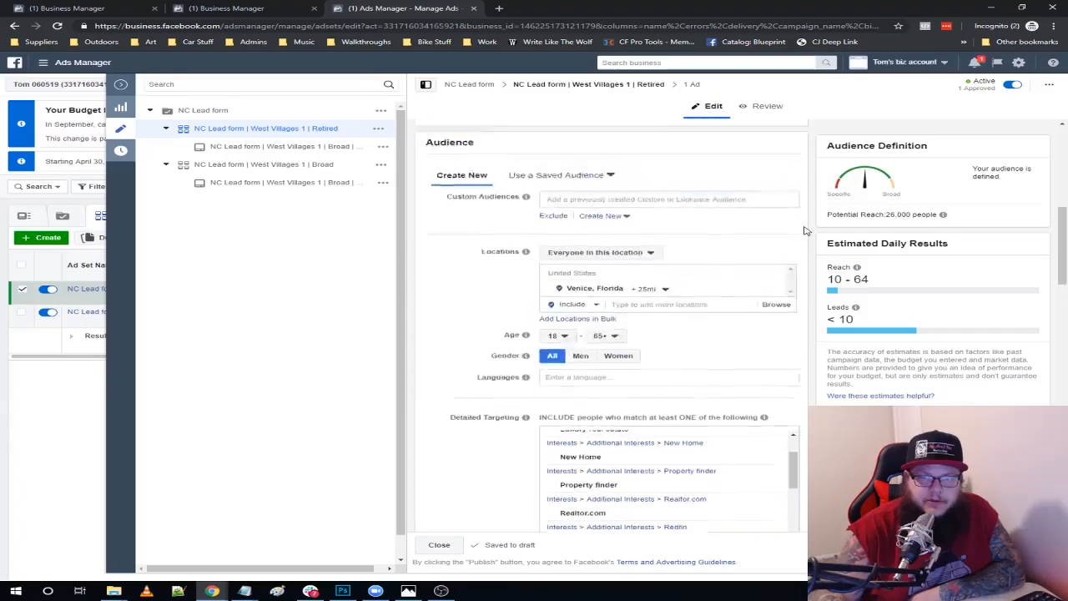
pyautogui.scroll(-4, 801, 238)
pyautogui.scroll(4, 743, 231)
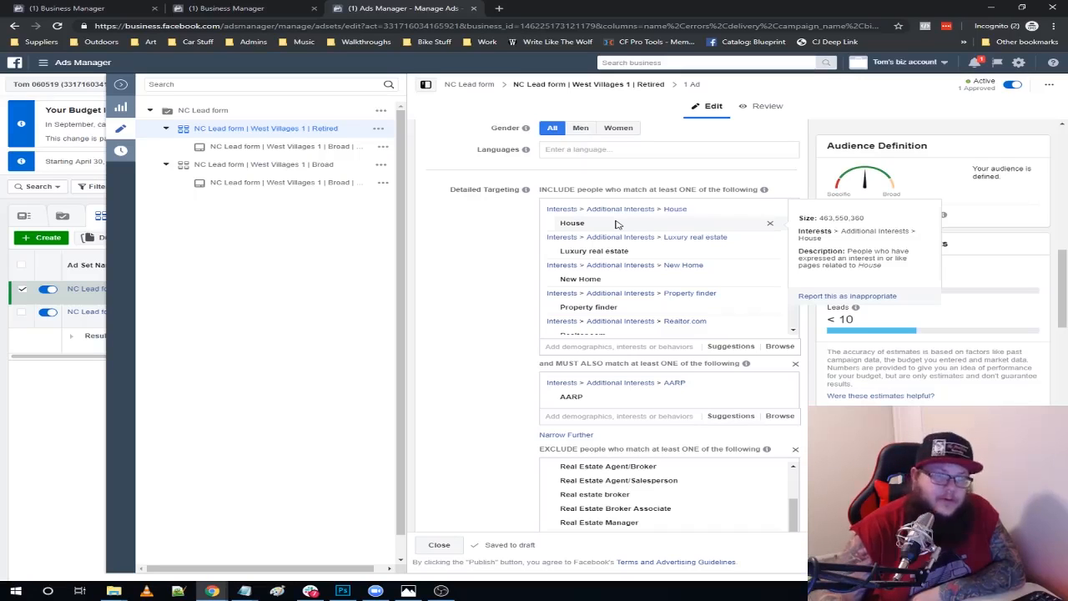
pyautogui.moveTo(667, 254)
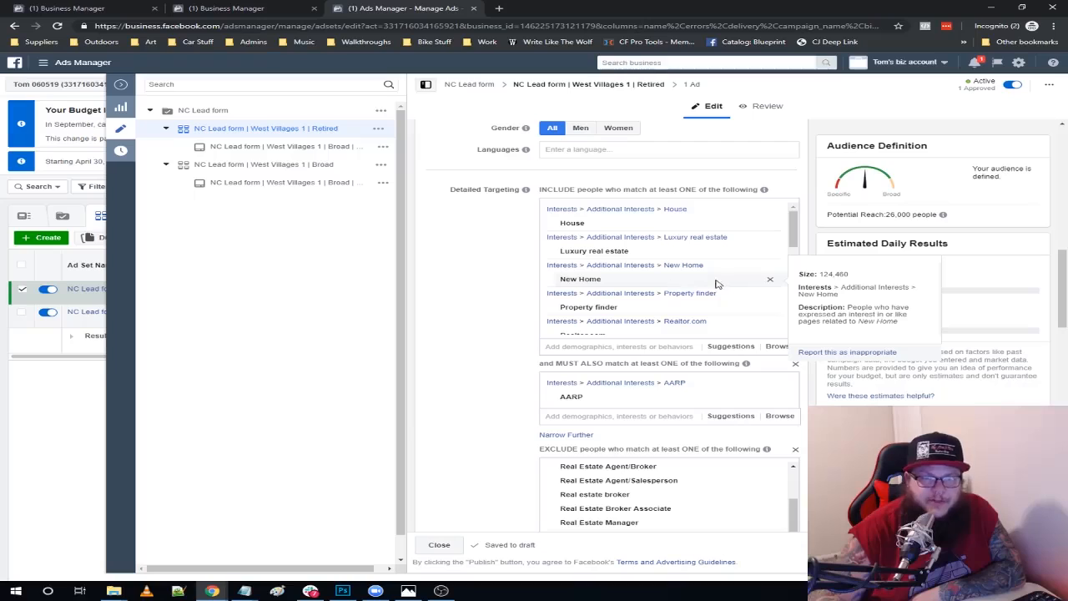
pyautogui.click(770, 282)
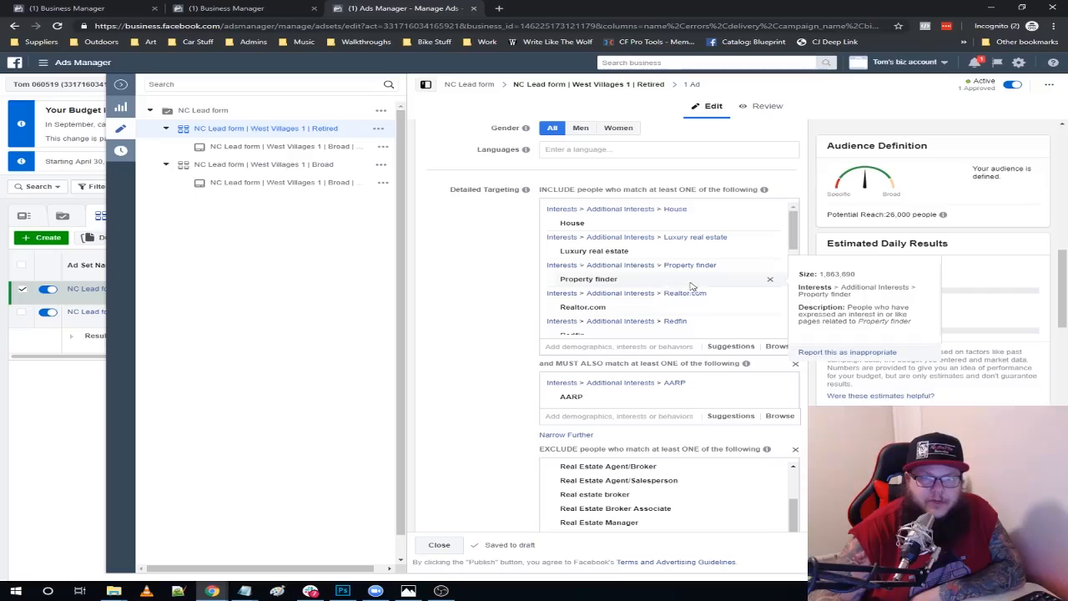
pyautogui.click(770, 280)
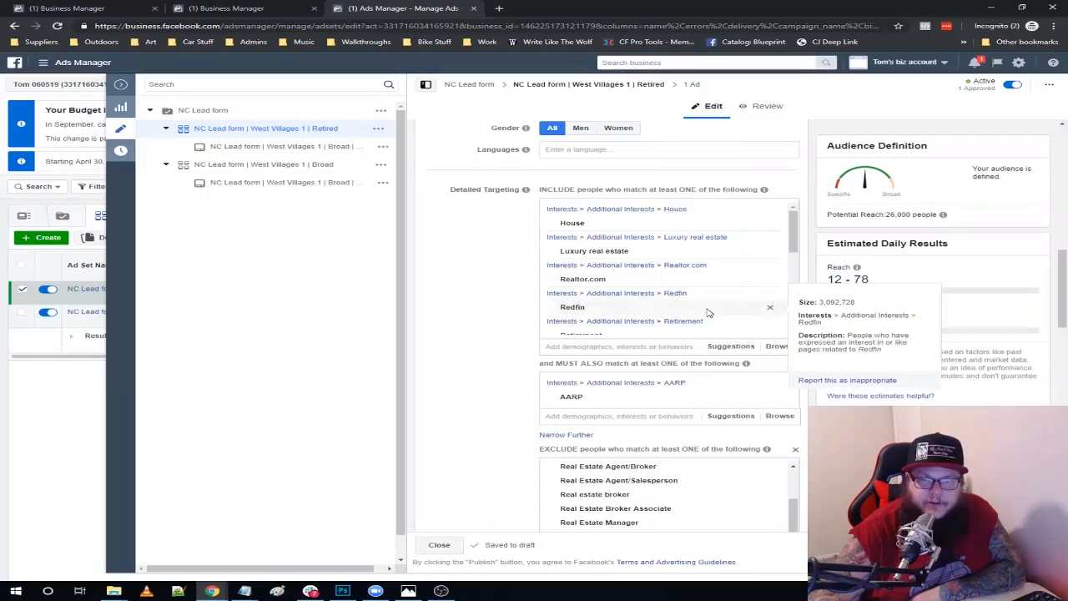
# Examine the remaining included interests, from House to Real estate, alongside the AARP condition and the location and age settings.
pyautogui.scroll(-1, 714, 283)
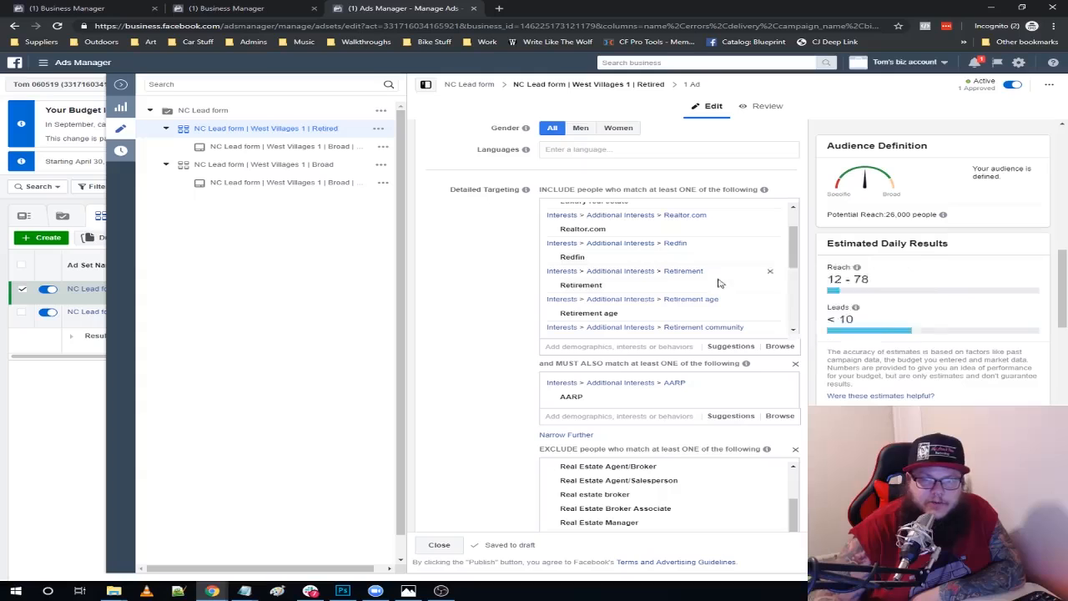
pyautogui.scroll(-3, 673, 312)
pyautogui.scroll(-1, 668, 311)
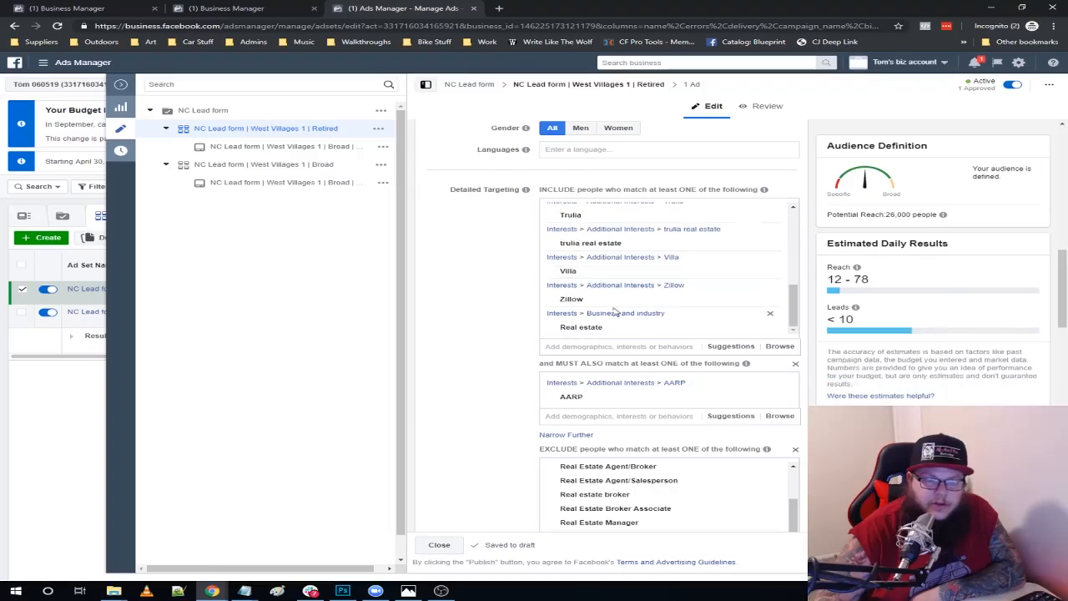
pyautogui.scroll(4, 614, 302)
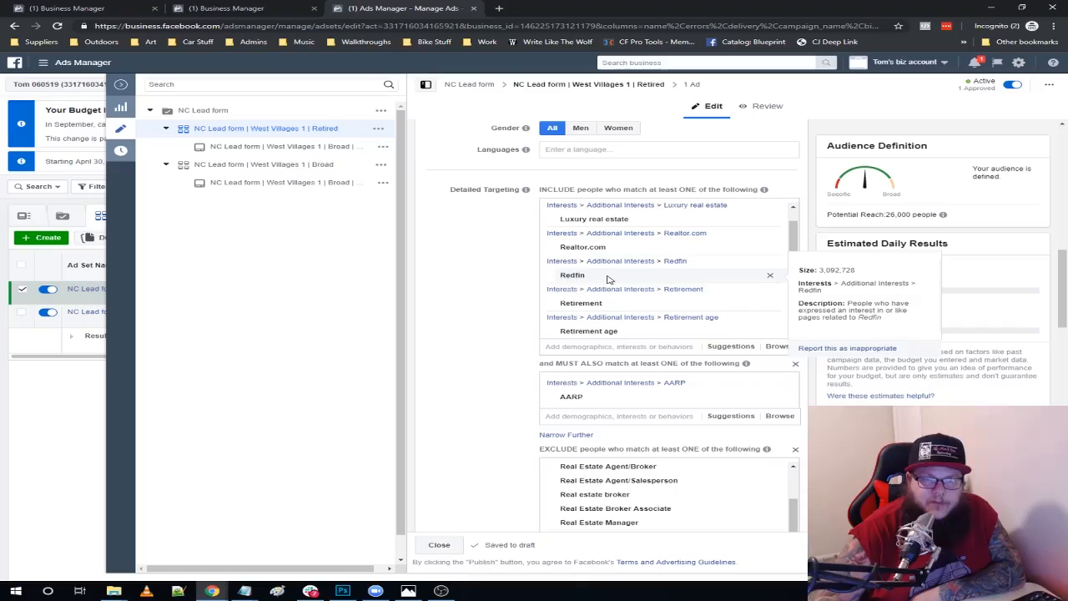
pyautogui.scroll(-5, 614, 279)
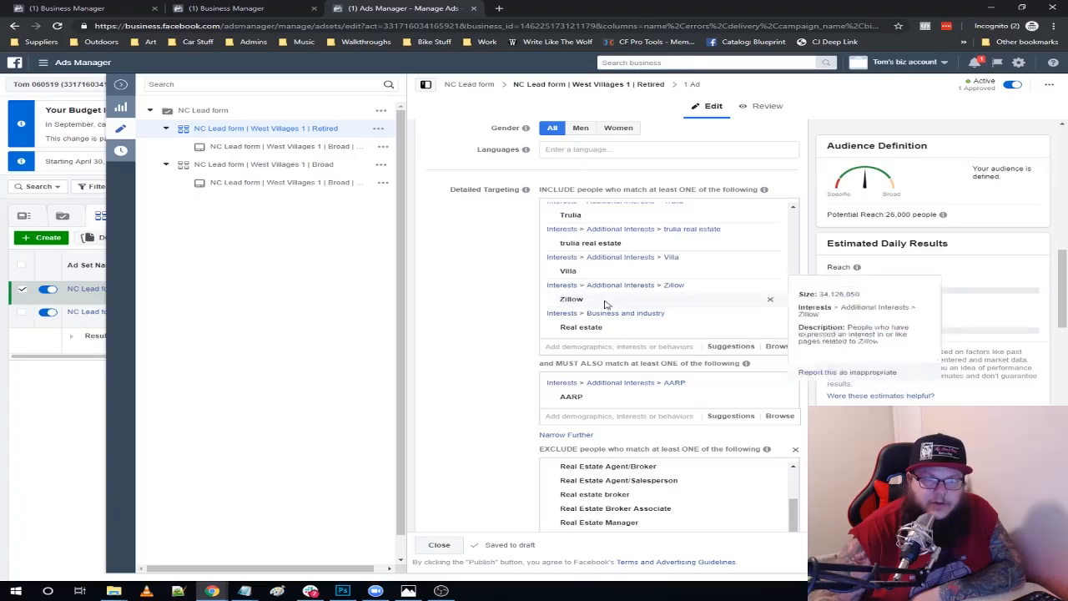
pyautogui.scroll(3, 635, 263)
pyautogui.scroll(3, 633, 267)
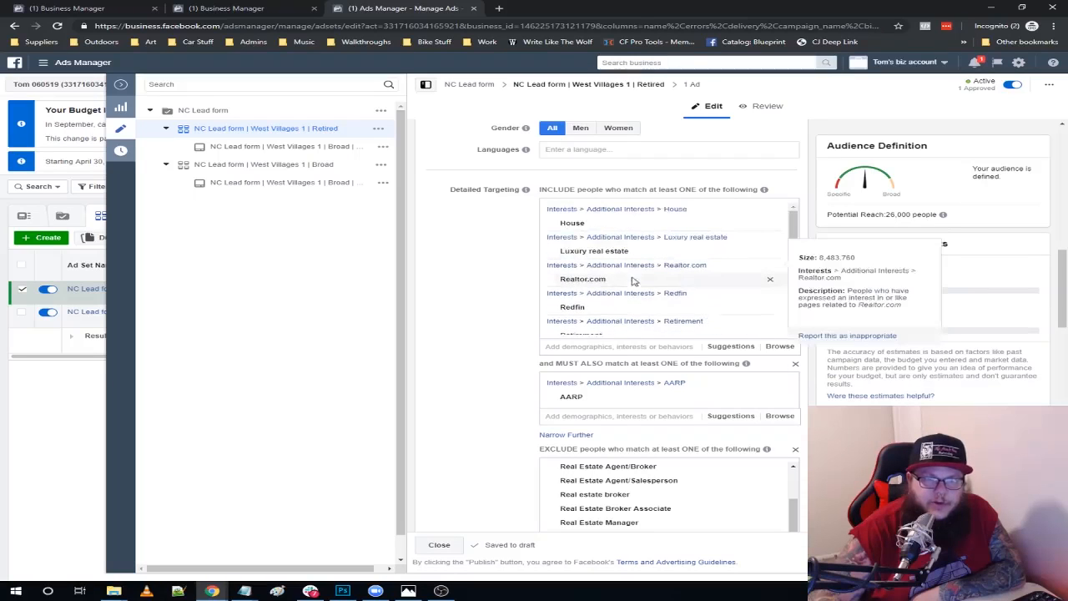
pyautogui.scroll(-7, 627, 289)
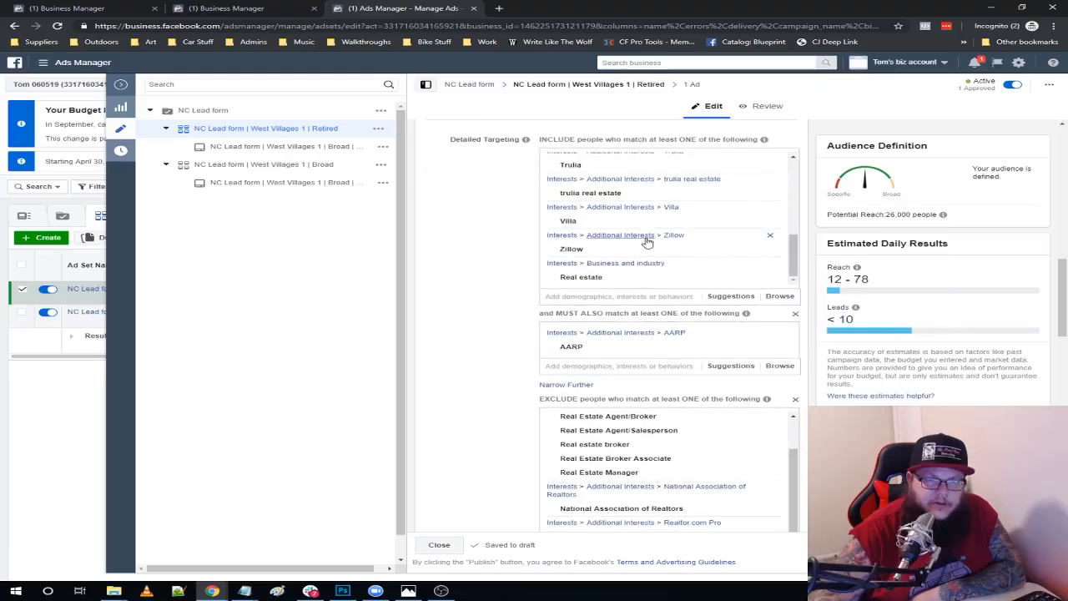
pyautogui.scroll(5, 635, 246)
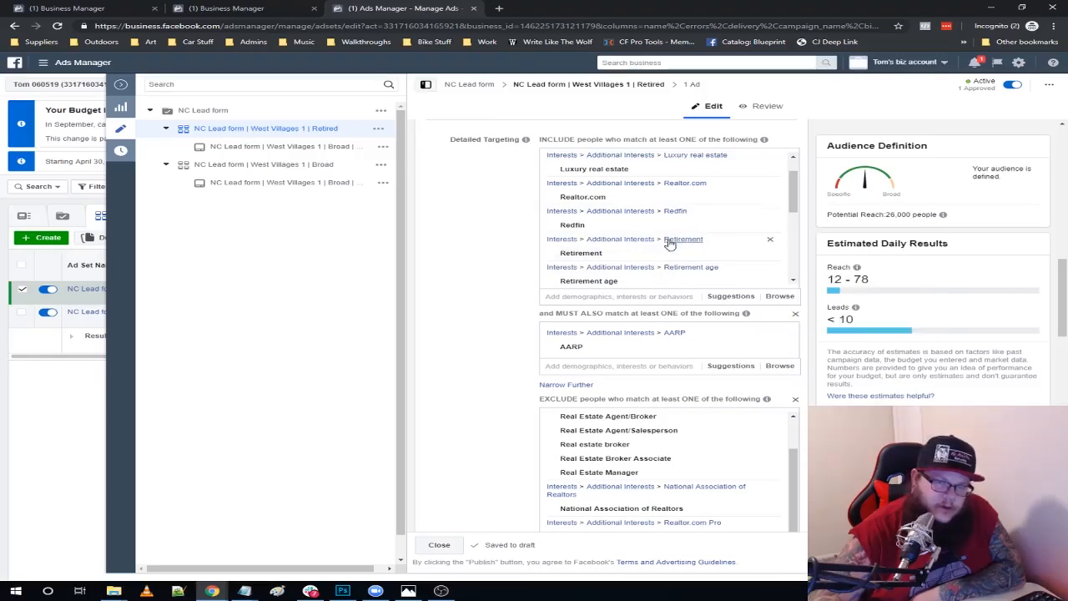
pyautogui.scroll(1, 621, 251)
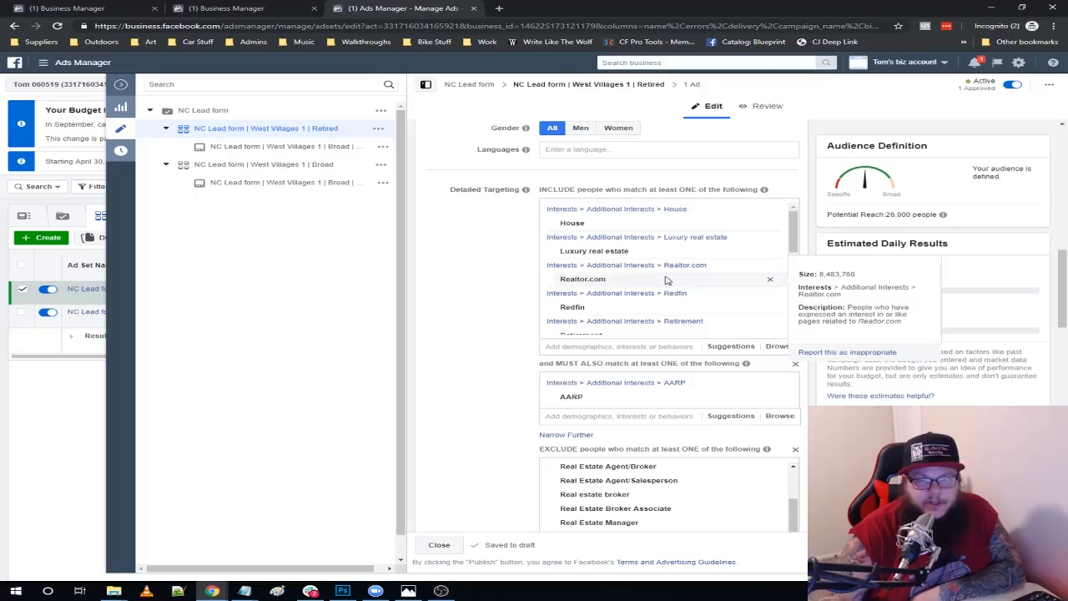
pyautogui.scroll(-1, 699, 281)
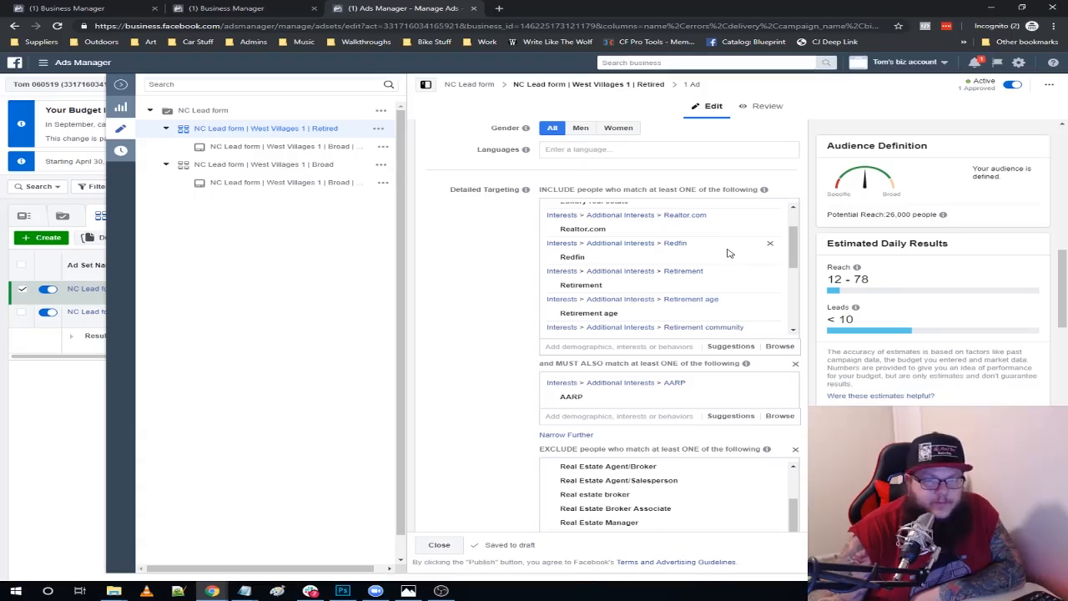
pyautogui.scroll(1, 743, 250)
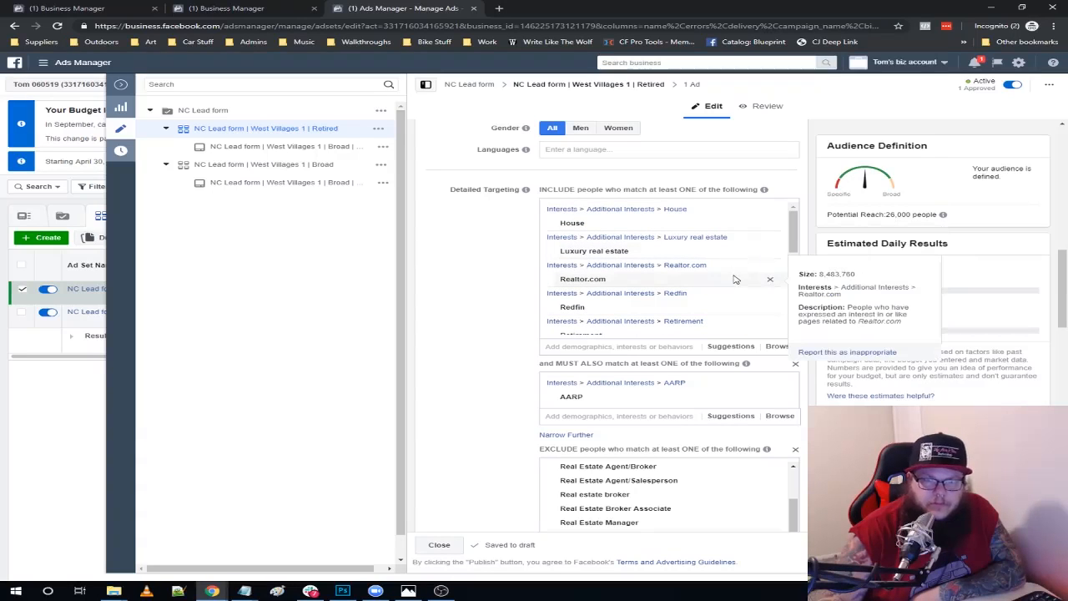
pyautogui.scroll(-1, 734, 278)
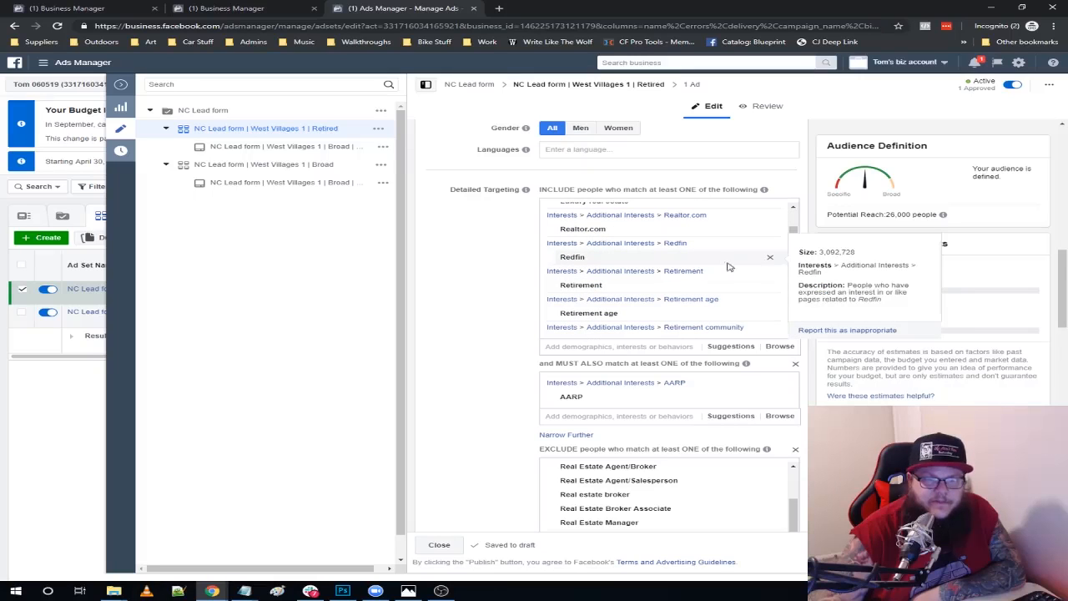
pyautogui.scroll(1, 715, 262)
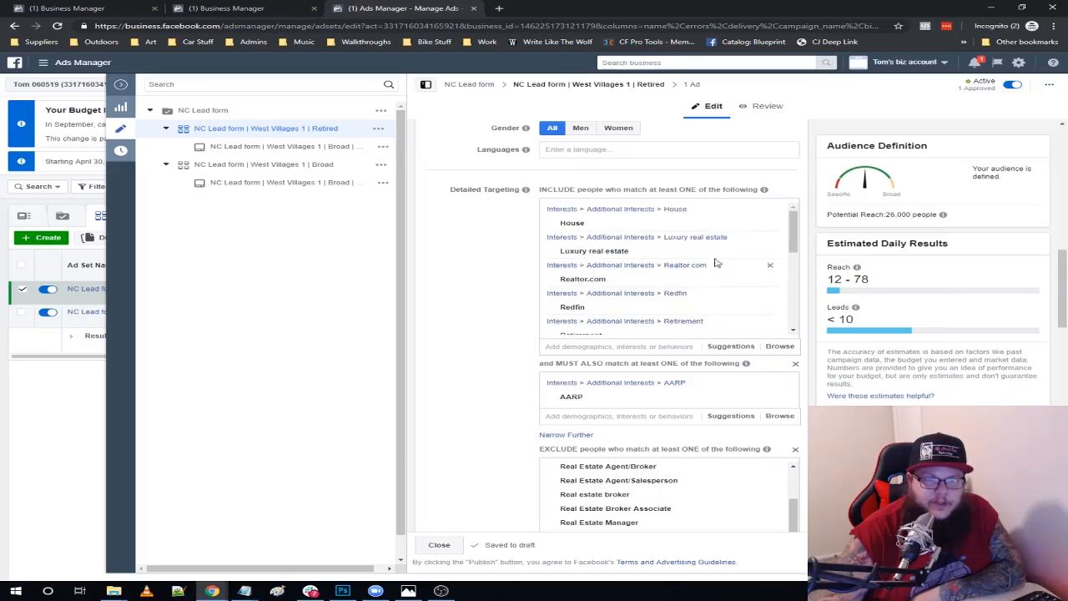
pyautogui.scroll(-2, 709, 267)
pyautogui.scroll(2, 701, 272)
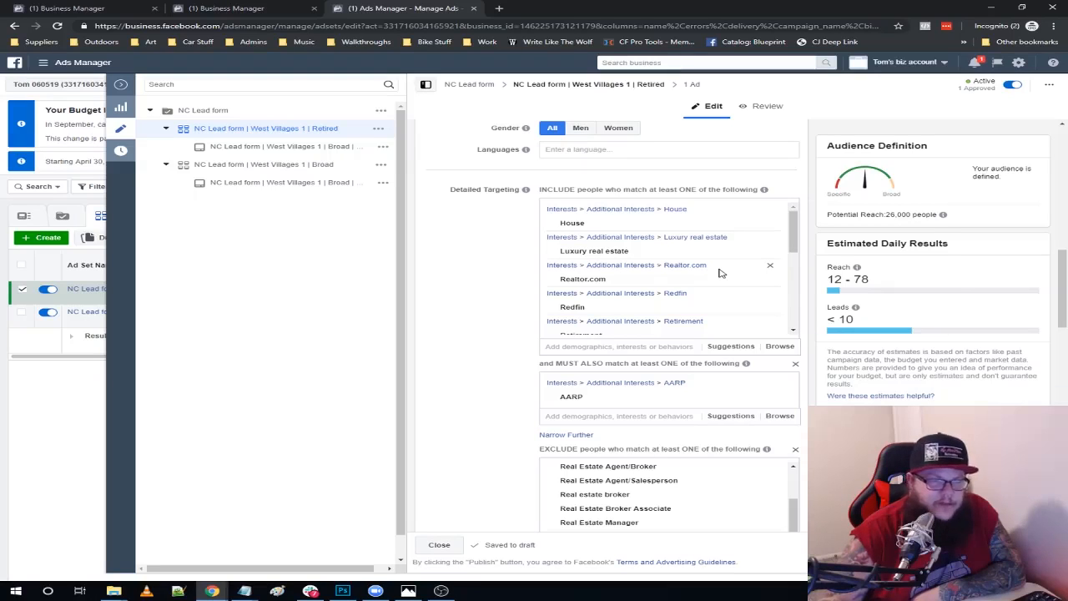
pyautogui.scroll(-5, 732, 245)
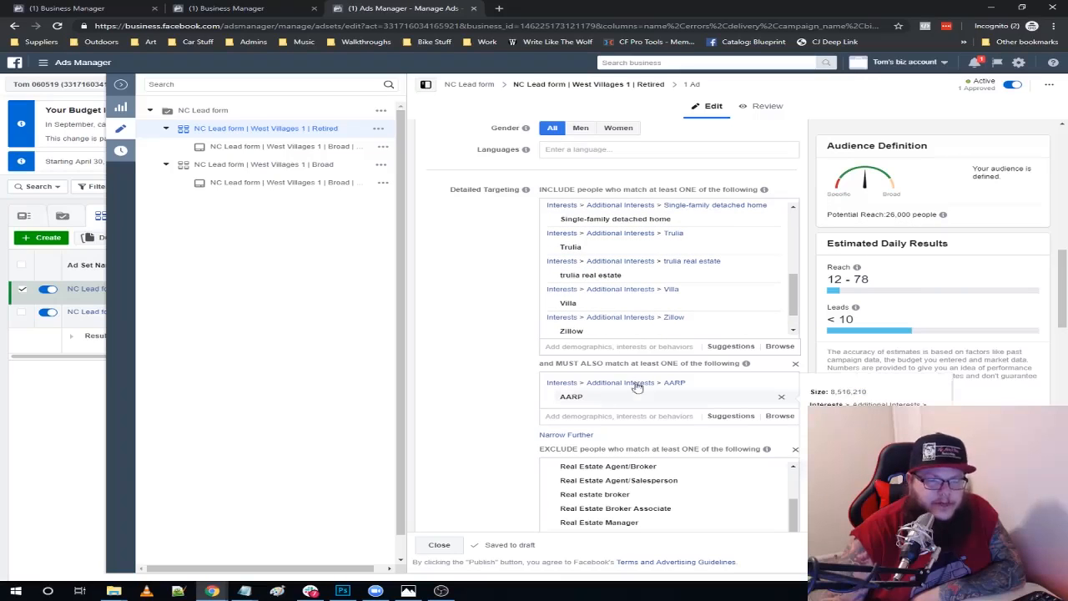
pyautogui.scroll(-1, 696, 275)
pyautogui.scroll(1, 722, 273)
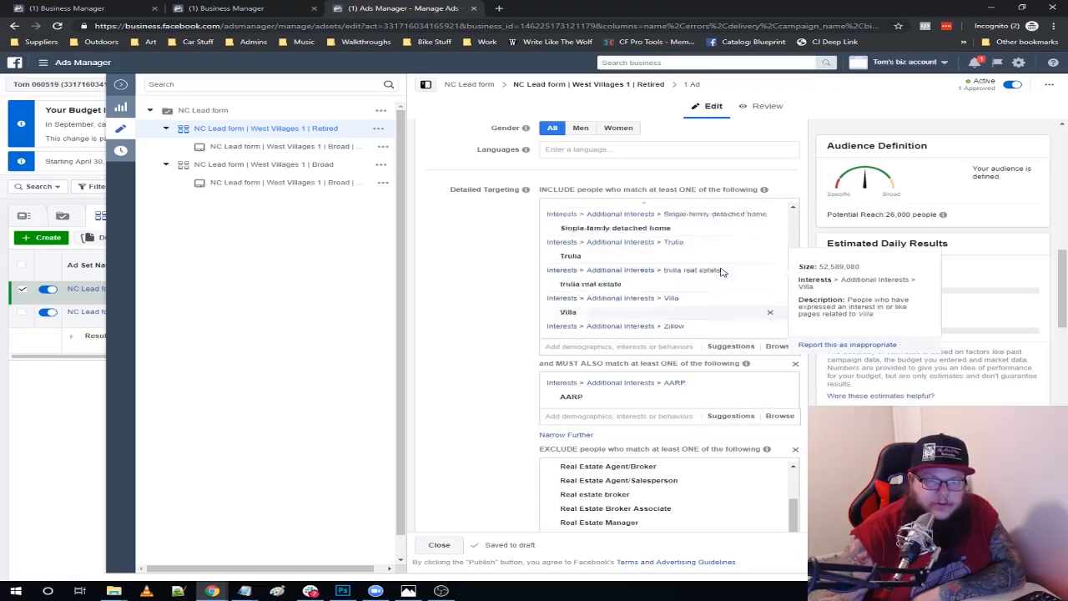
pyautogui.scroll(3, 722, 273)
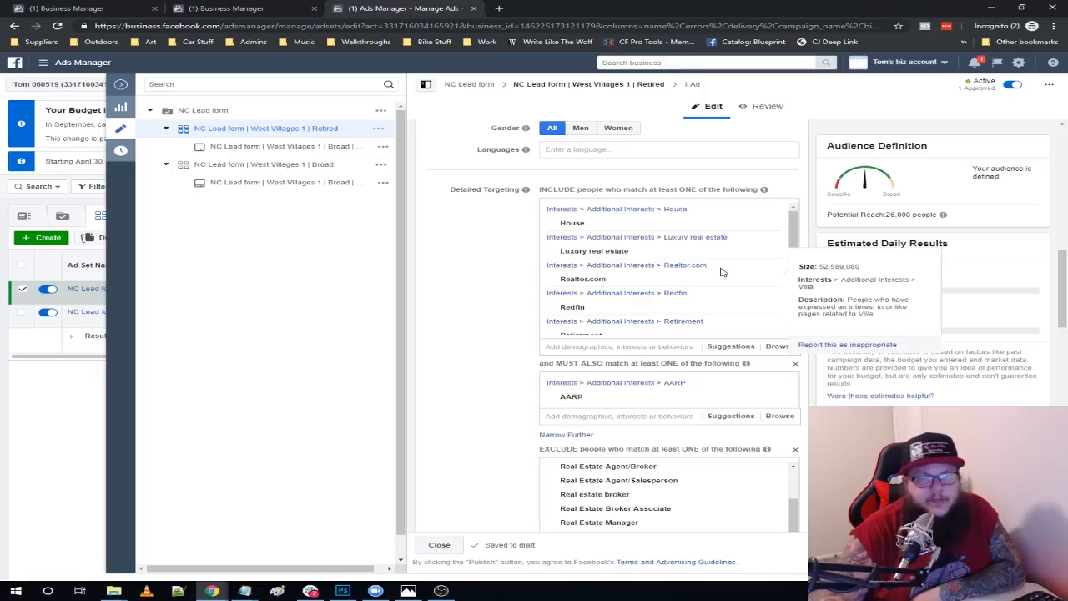
pyautogui.scroll(-5, 723, 272)
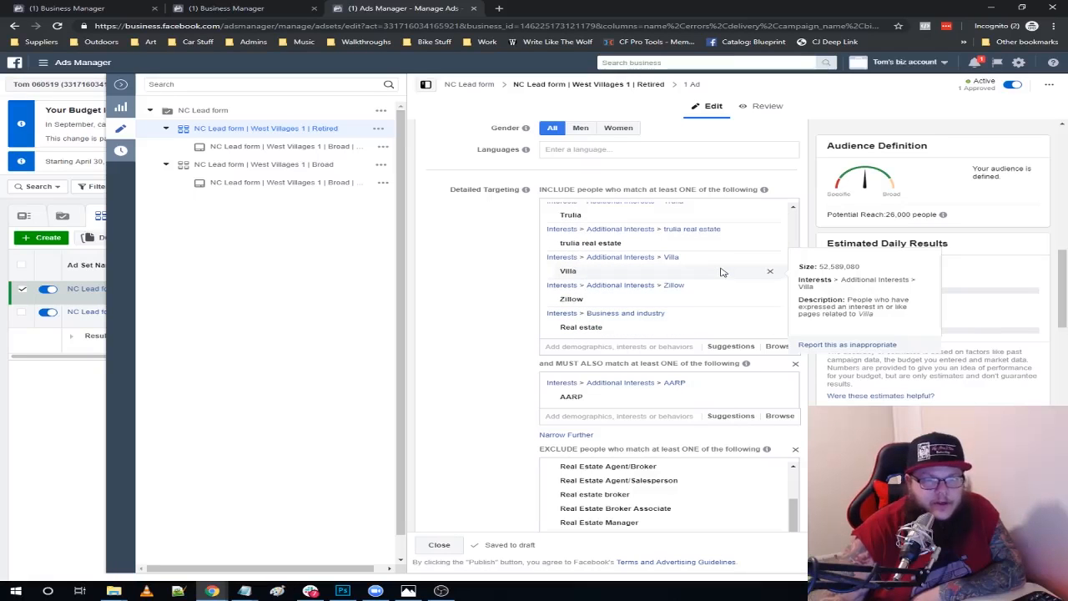
pyautogui.scroll(1, 680, 266)
pyautogui.scroll(5, 681, 266)
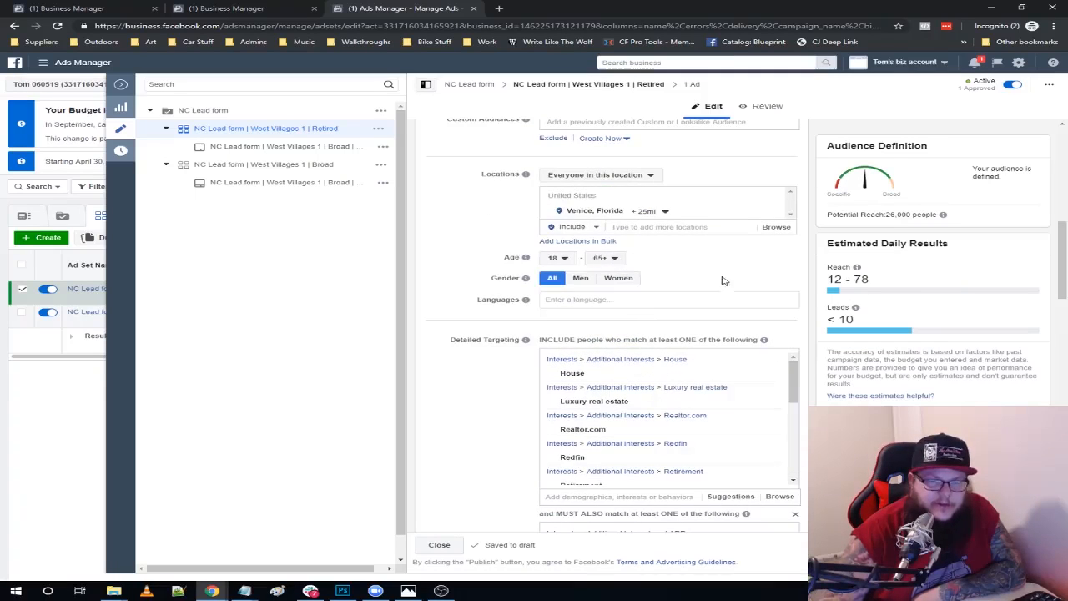
pyautogui.scroll(-3, 723, 278)
pyautogui.scroll(-3, 725, 277)
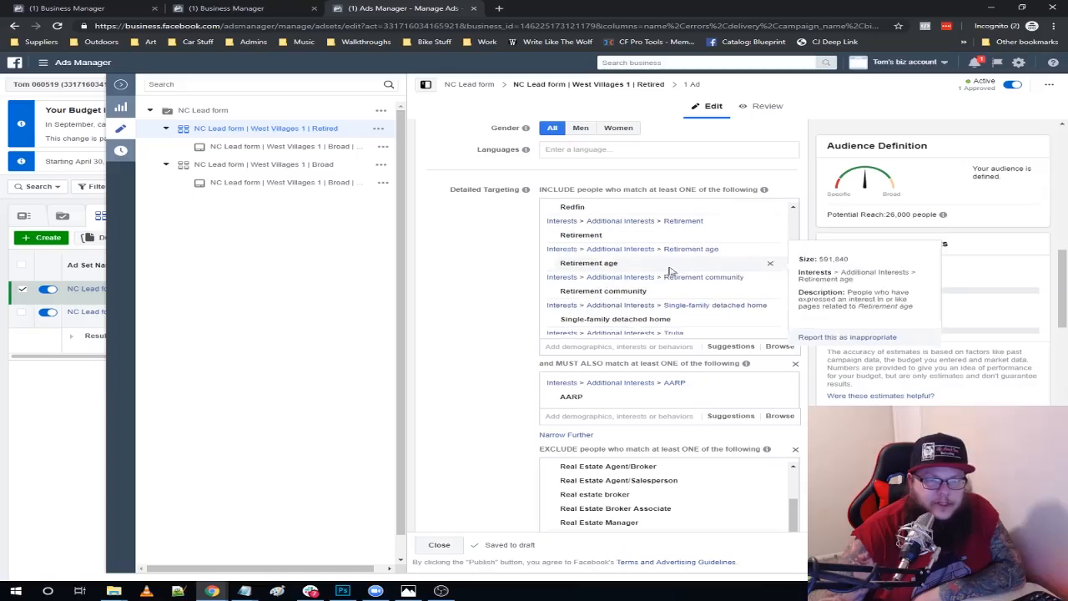
pyautogui.scroll(1, 635, 250)
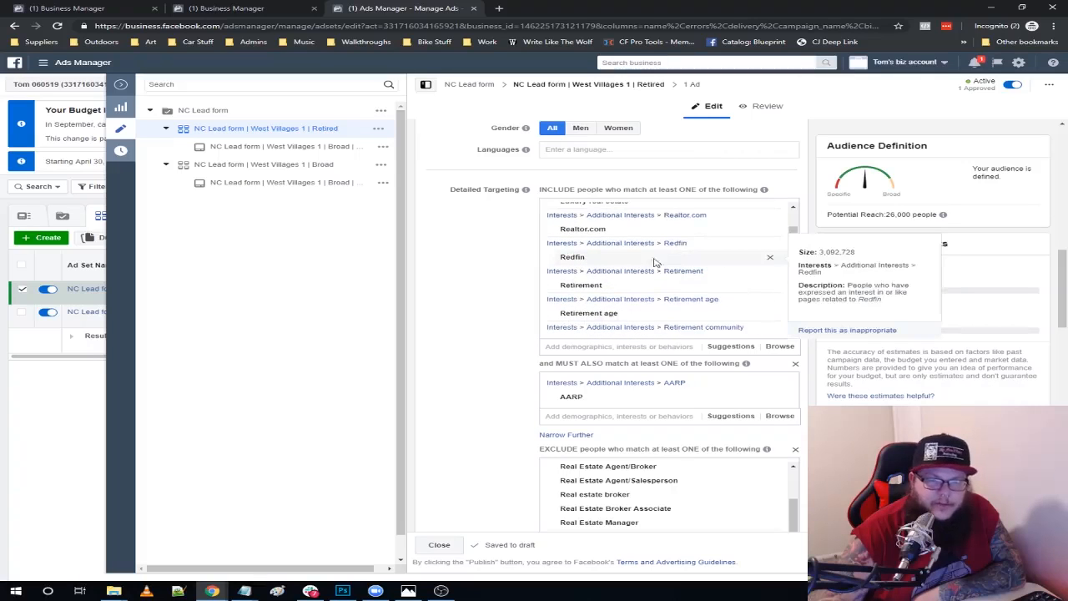
pyautogui.moveTo(665, 238)
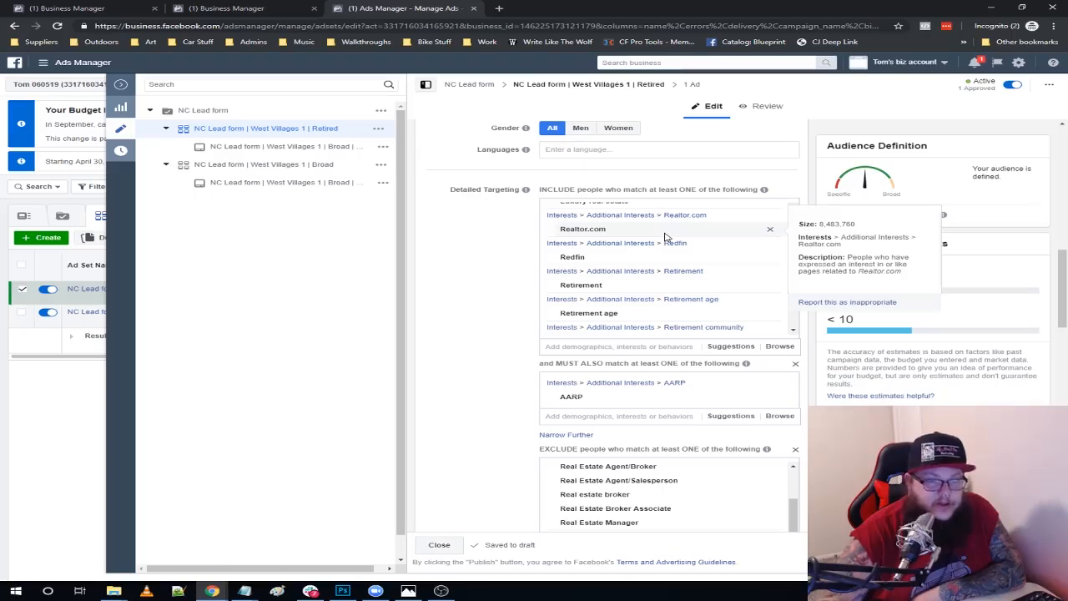
pyautogui.scroll(5, 665, 238)
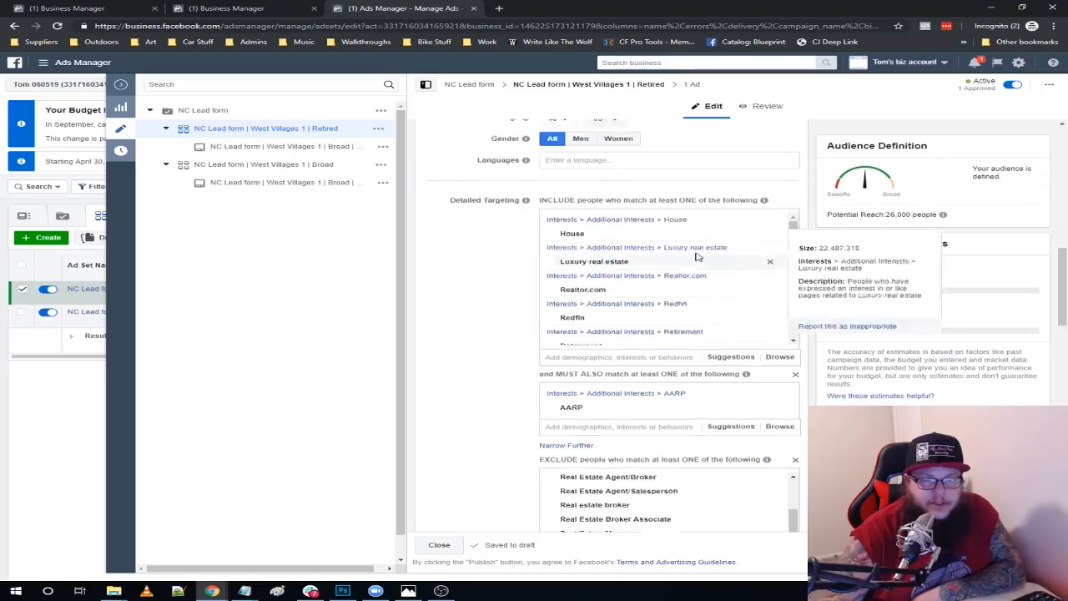
pyautogui.scroll(-2, 755, 265)
pyautogui.scroll(-4, 755, 265)
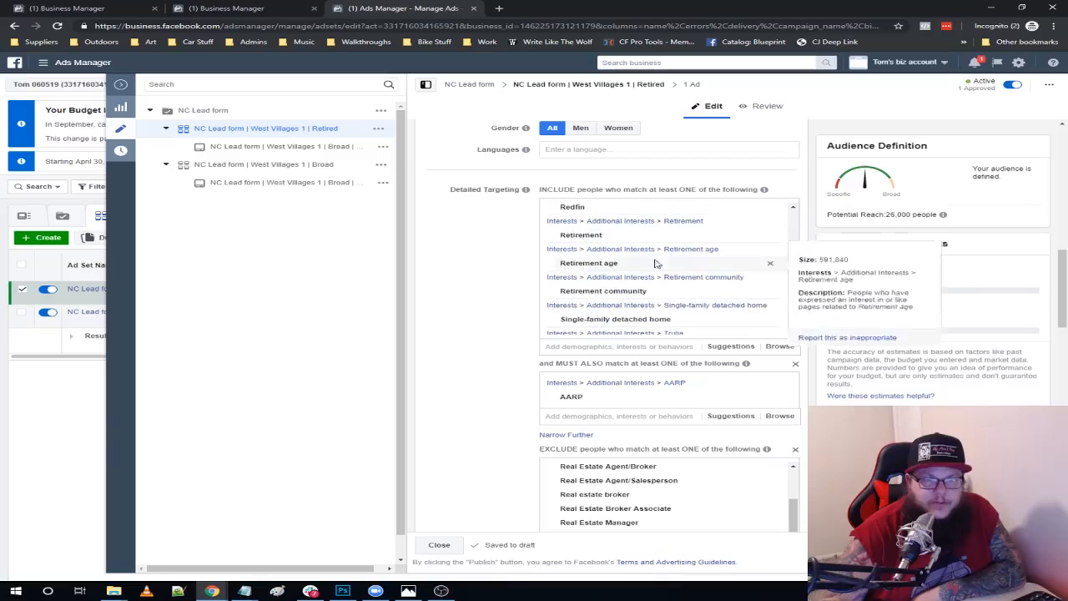
# Move the Retirement interest from the included detailed targeting to the must-also-match condition alongside AARP.
pyautogui.moveTo(626, 240)
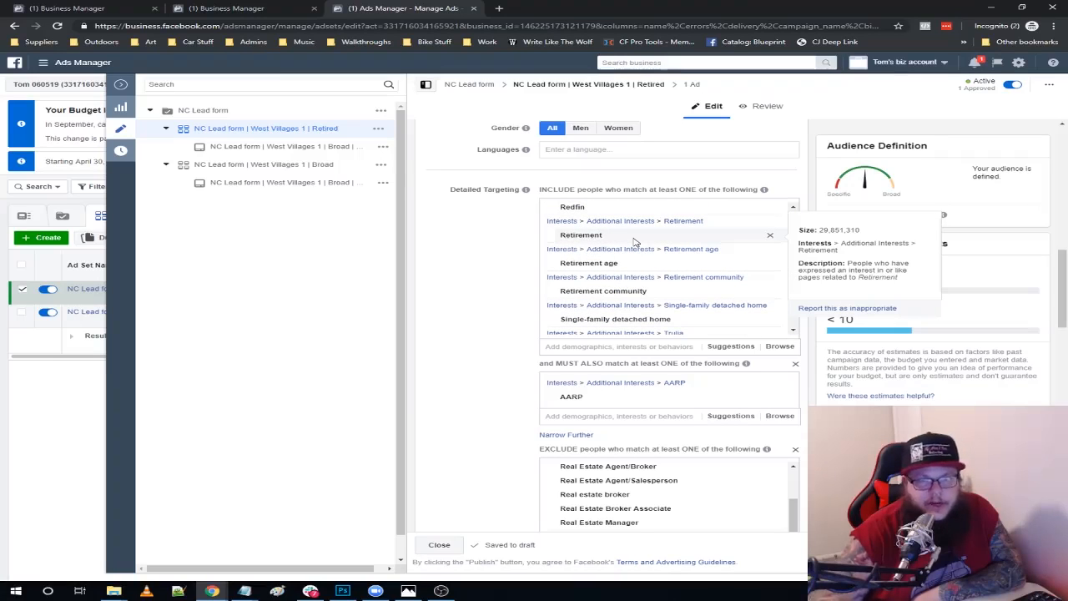
pyautogui.click(771, 238)
pyautogui.click(607, 417)
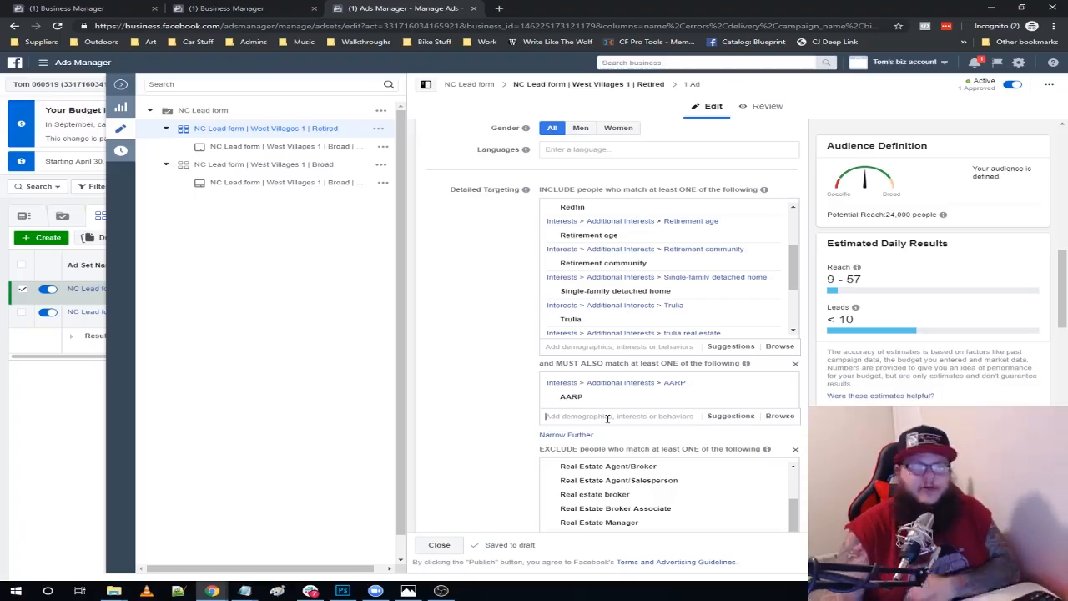
pyautogui.write('retire')
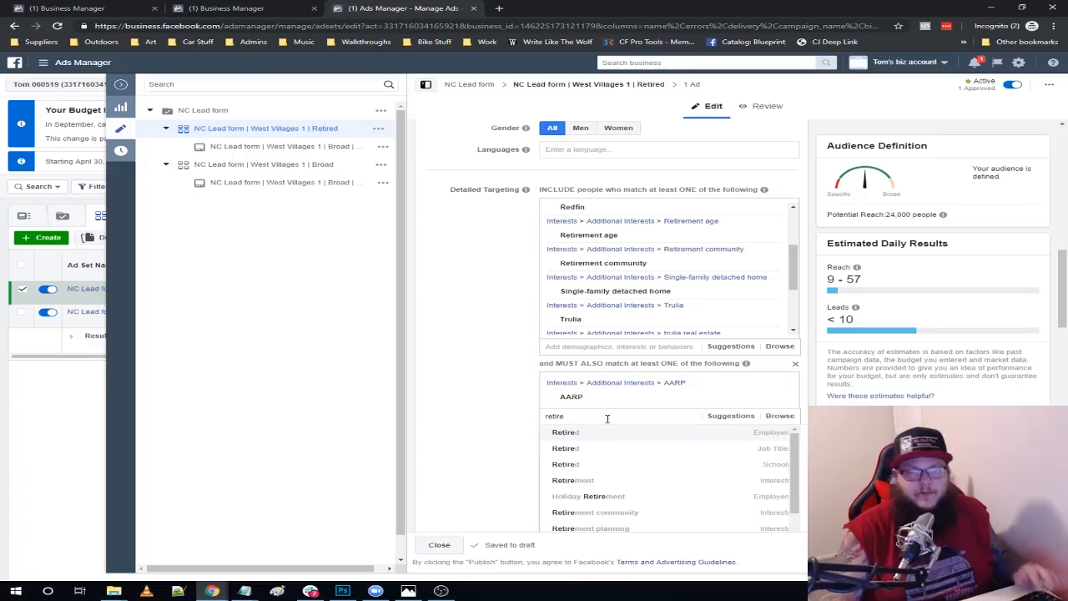
pyautogui.write('ment')
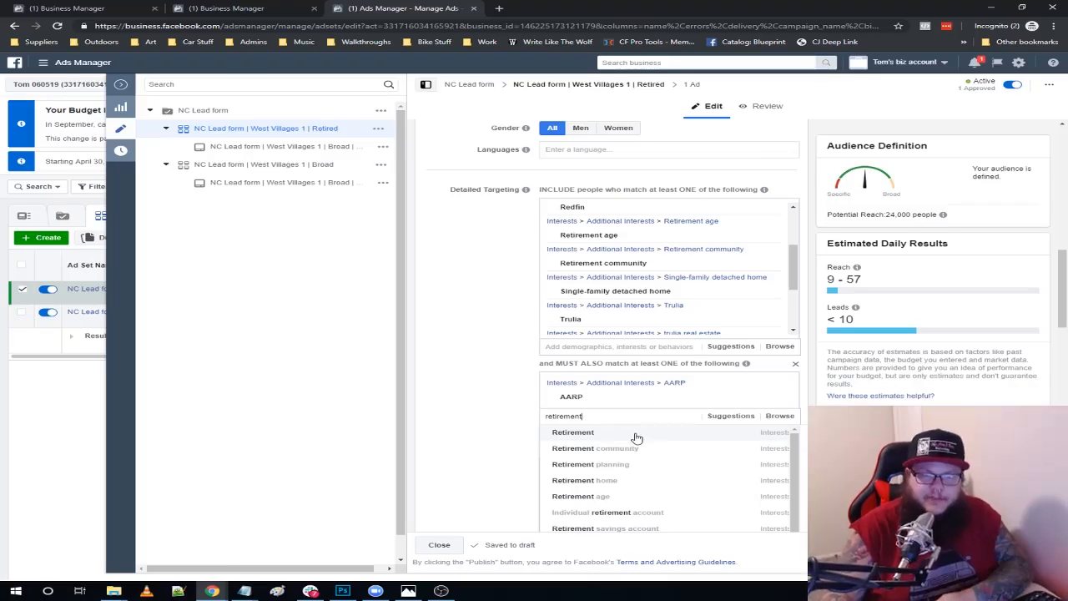
pyautogui.click(634, 435)
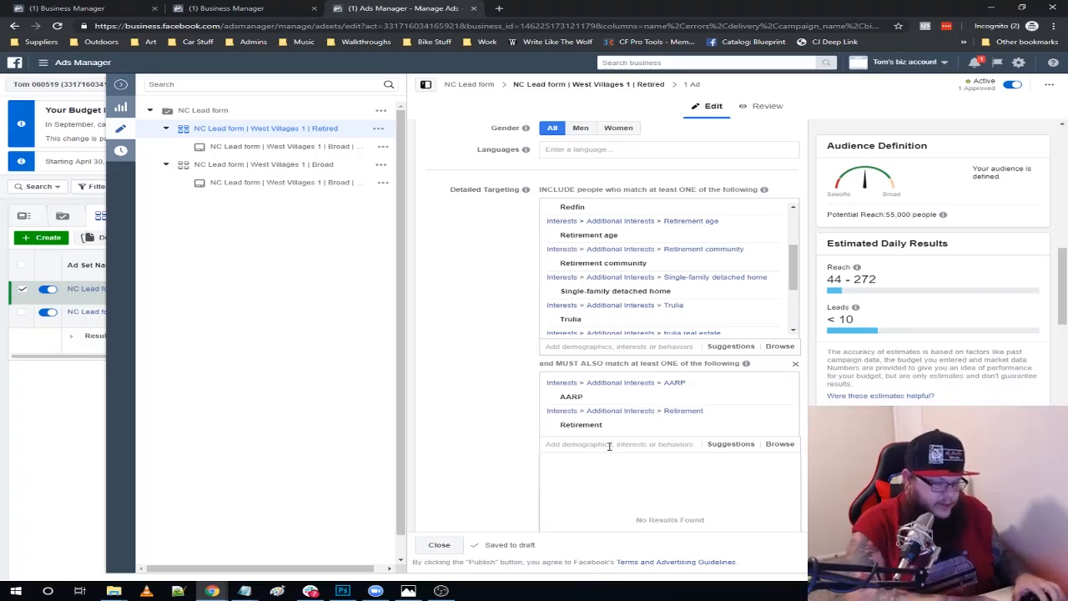
pyautogui.write('reit')
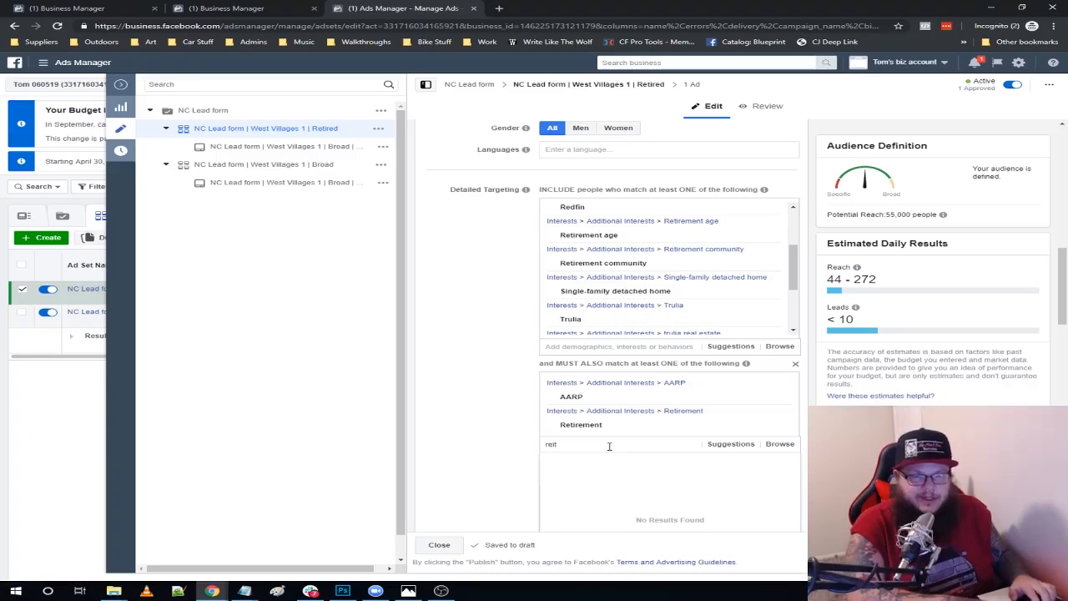
pyautogui.press('BackSpace')
pyautogui.press('BackSpace')
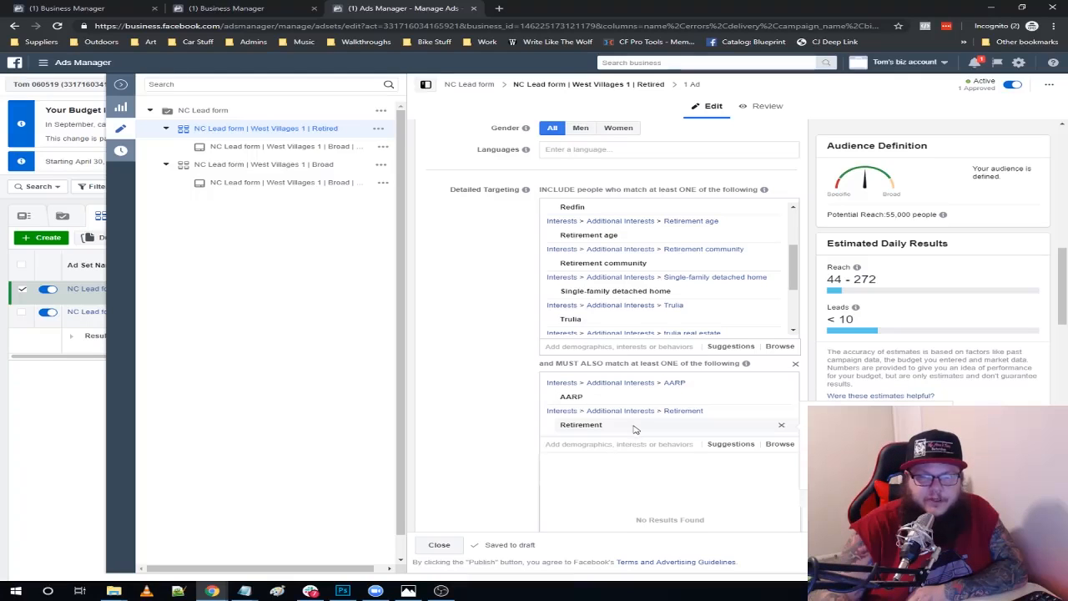
# Remove Retirement age from the included interests and move Retirement community from there to the must-also-match condition.
pyautogui.moveTo(636, 278)
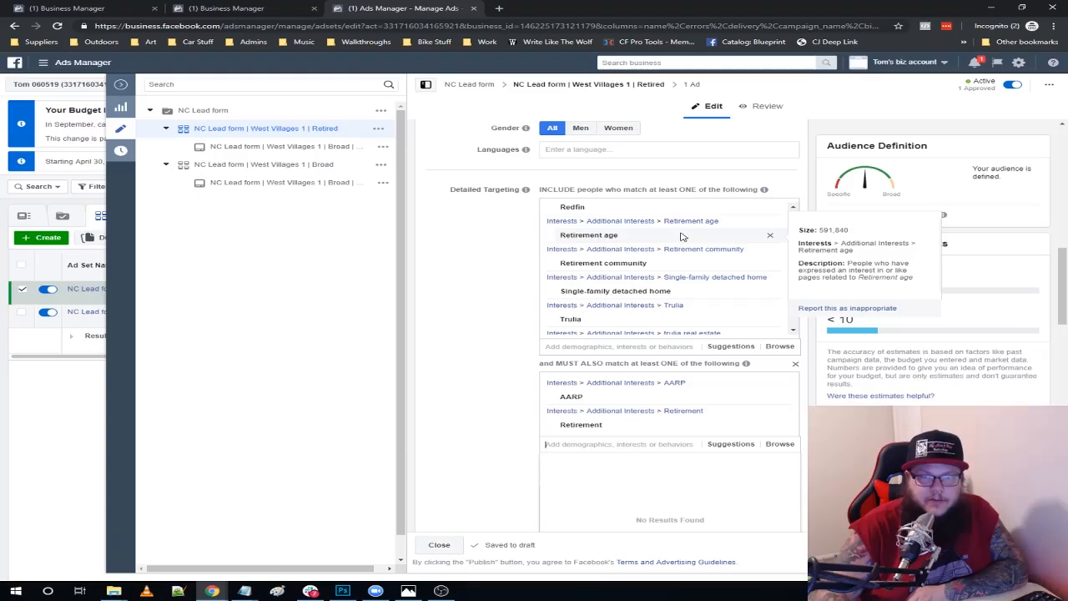
pyautogui.click(771, 237)
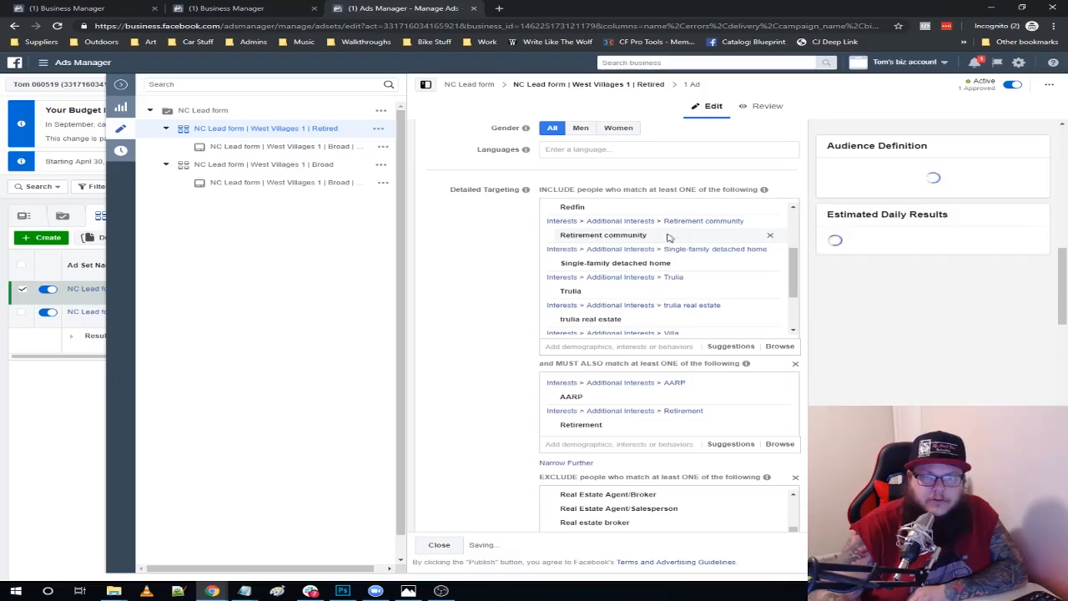
pyautogui.moveTo(681, 242)
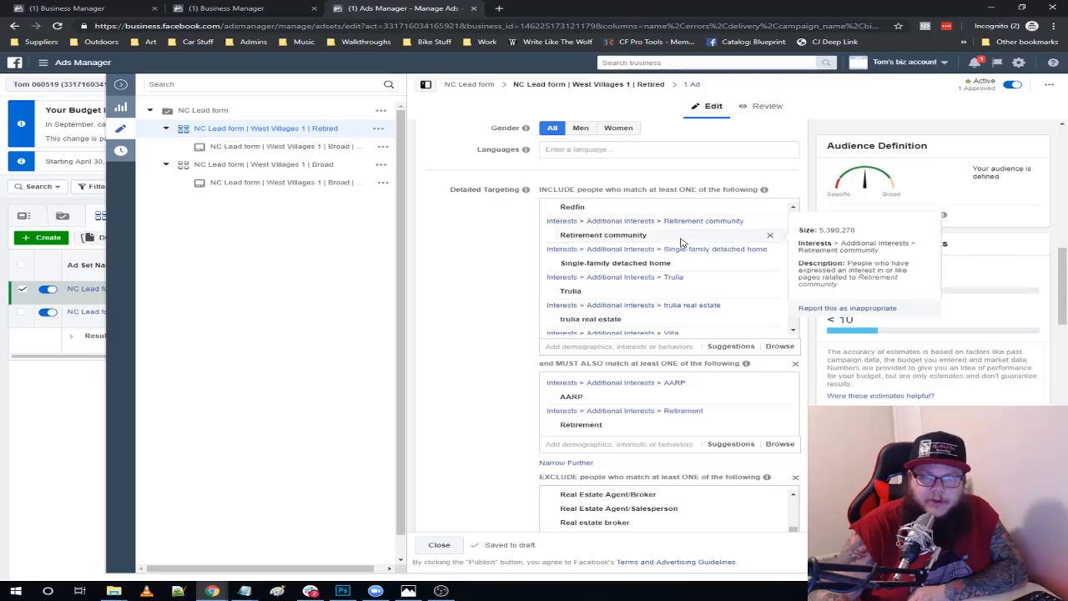
pyautogui.click(571, 443)
pyautogui.write('reitre')
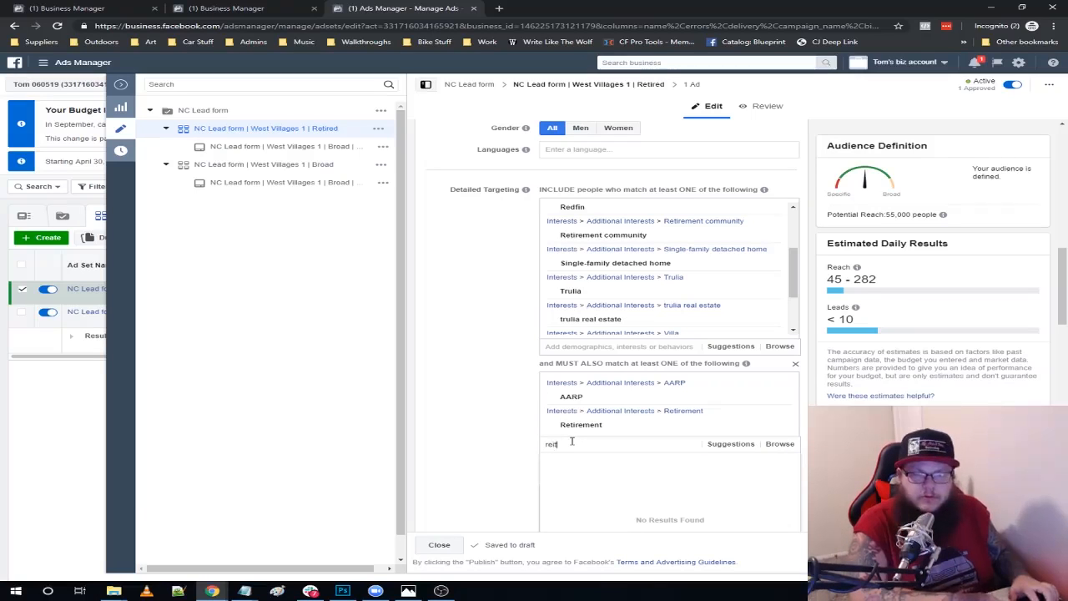
pyautogui.press('BackSpace')
pyautogui.press('BackSpace')
pyautogui.press('BackSpace')
pyautogui.press('BackSpace')
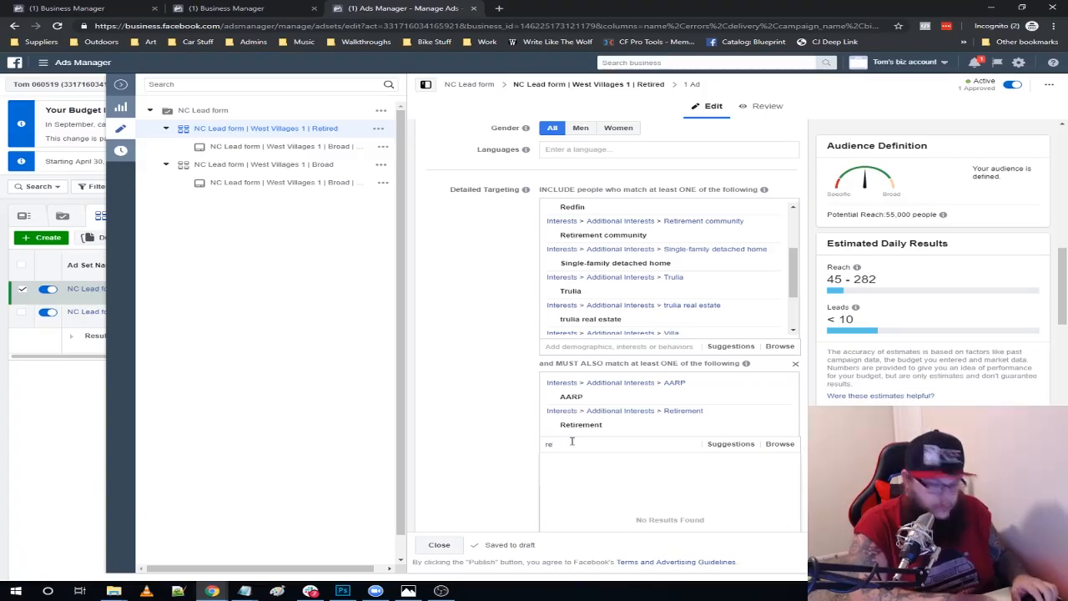
pyautogui.write('tirement')
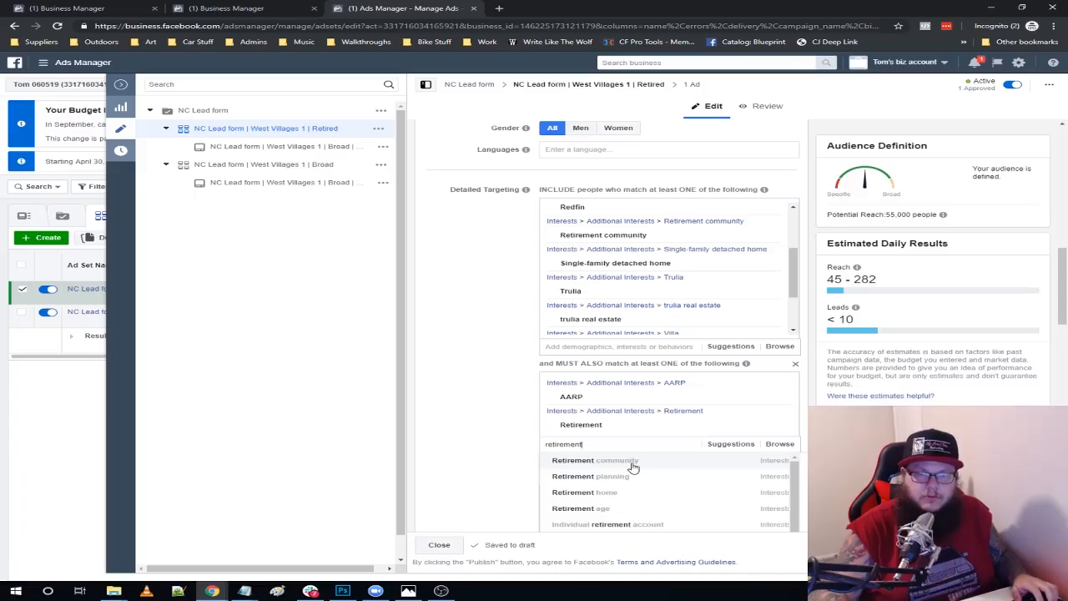
pyautogui.click(632, 468)
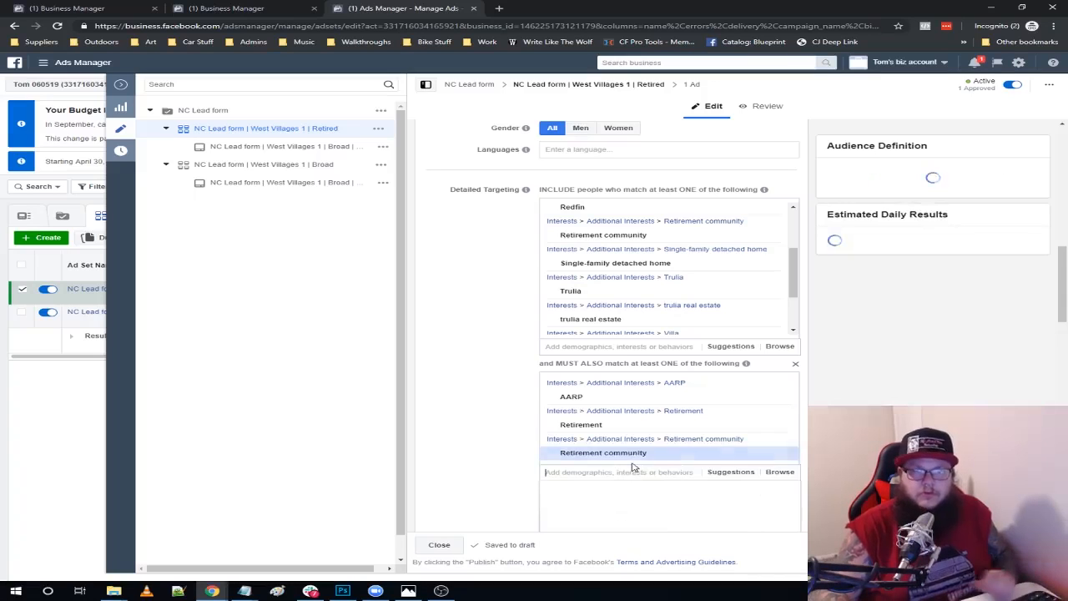
pyautogui.click(770, 237)
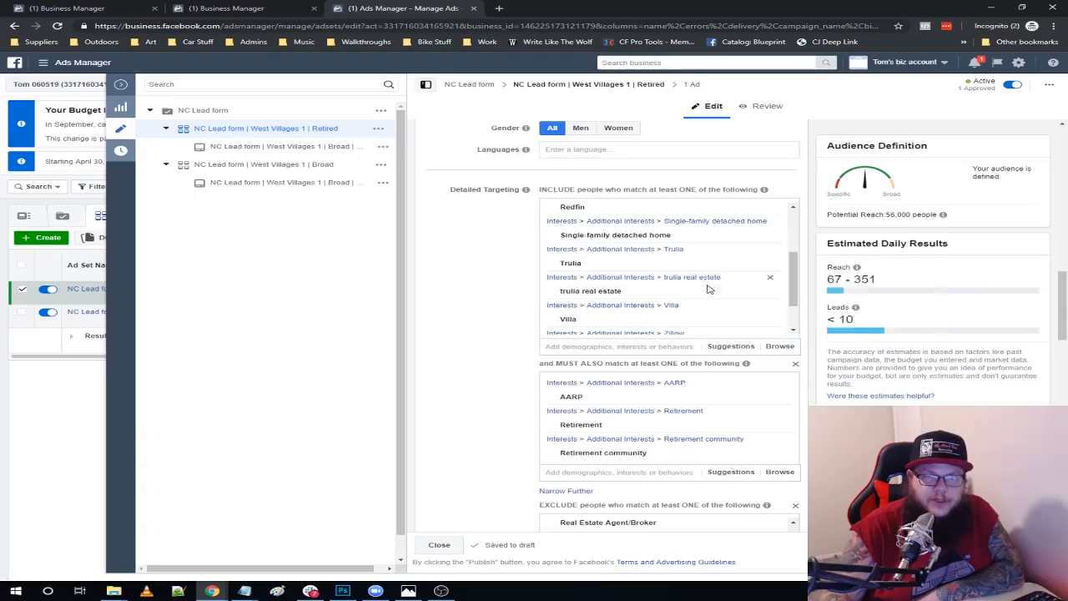
# Add the suggested interests Baby boomers and Old age to the must-also-match condition.
pyautogui.scroll(-1, 684, 275)
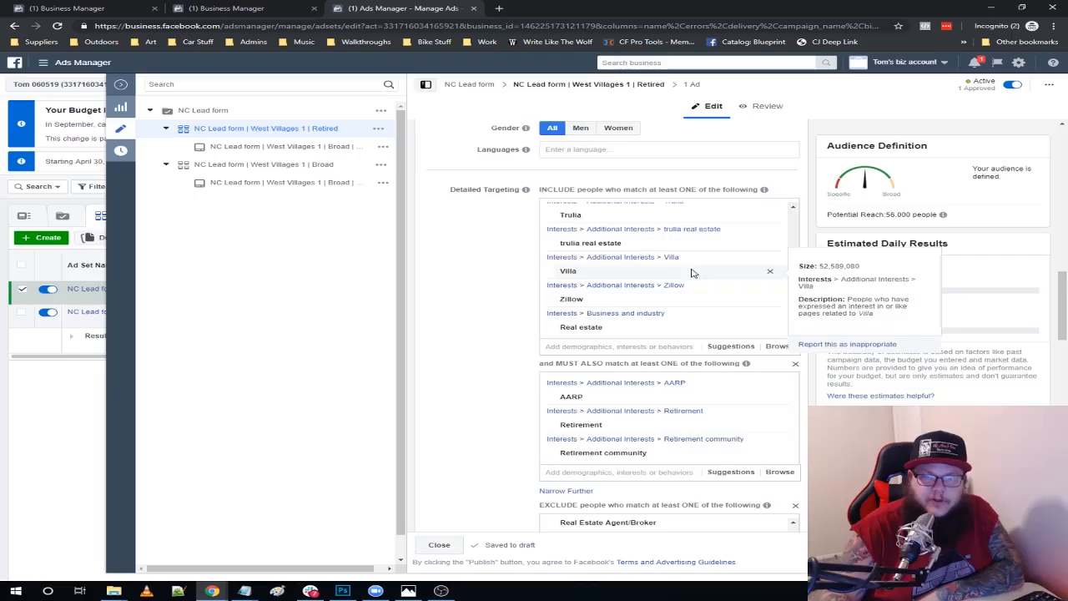
pyautogui.scroll(-1, 691, 273)
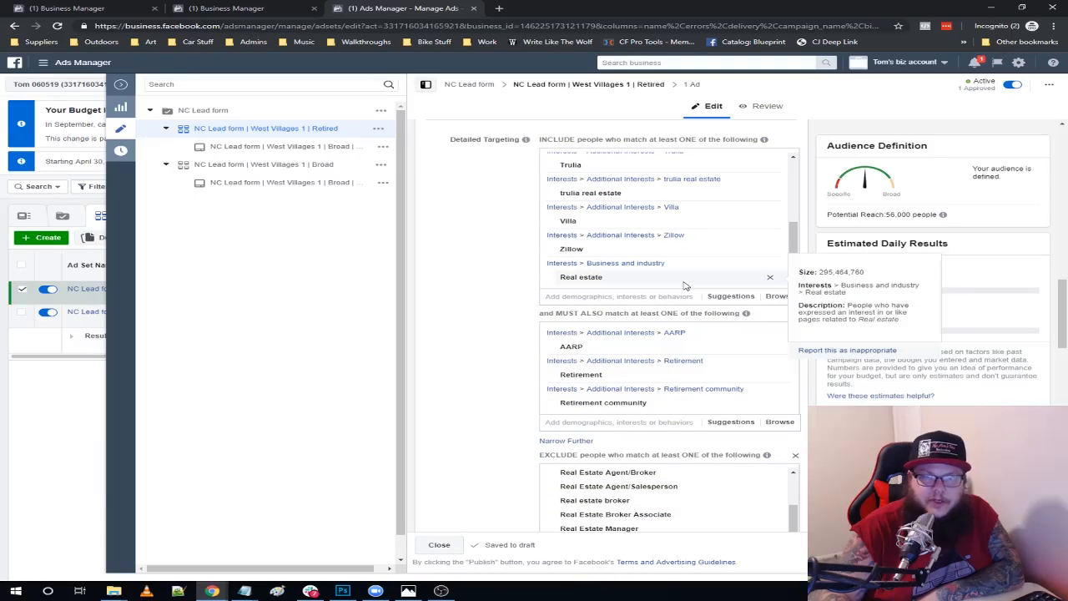
pyautogui.scroll(3, 683, 267)
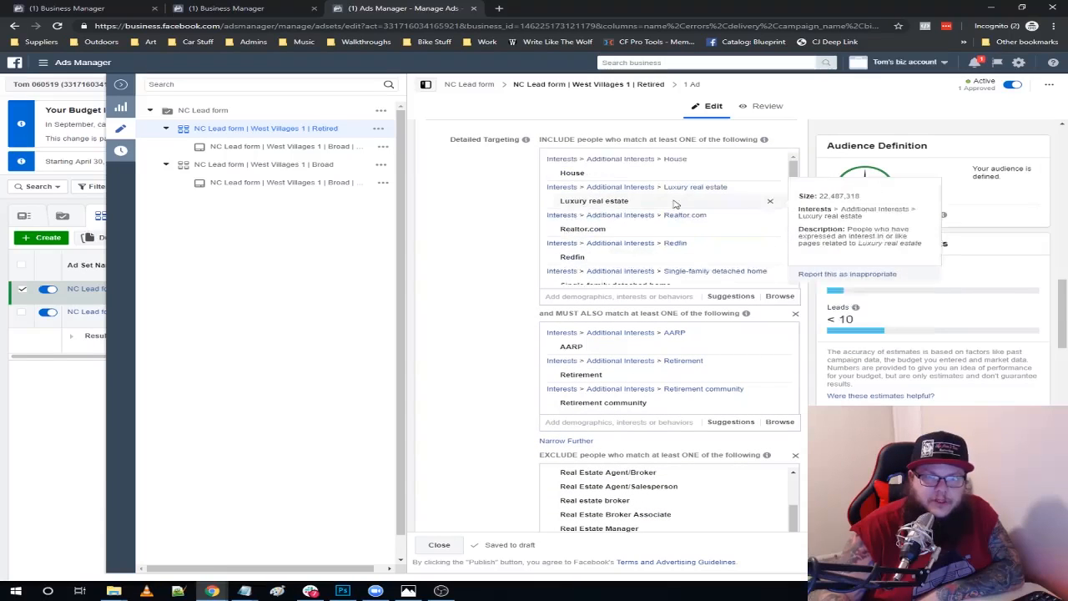
pyautogui.scroll(-3, 676, 203)
pyautogui.scroll(-3, 467, 330)
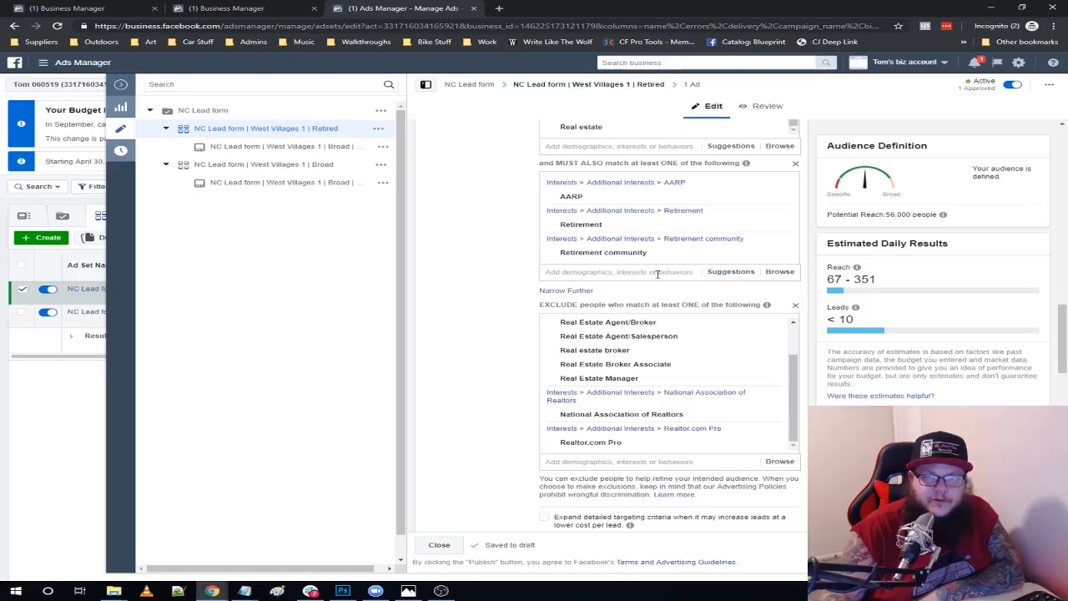
pyautogui.click(728, 276)
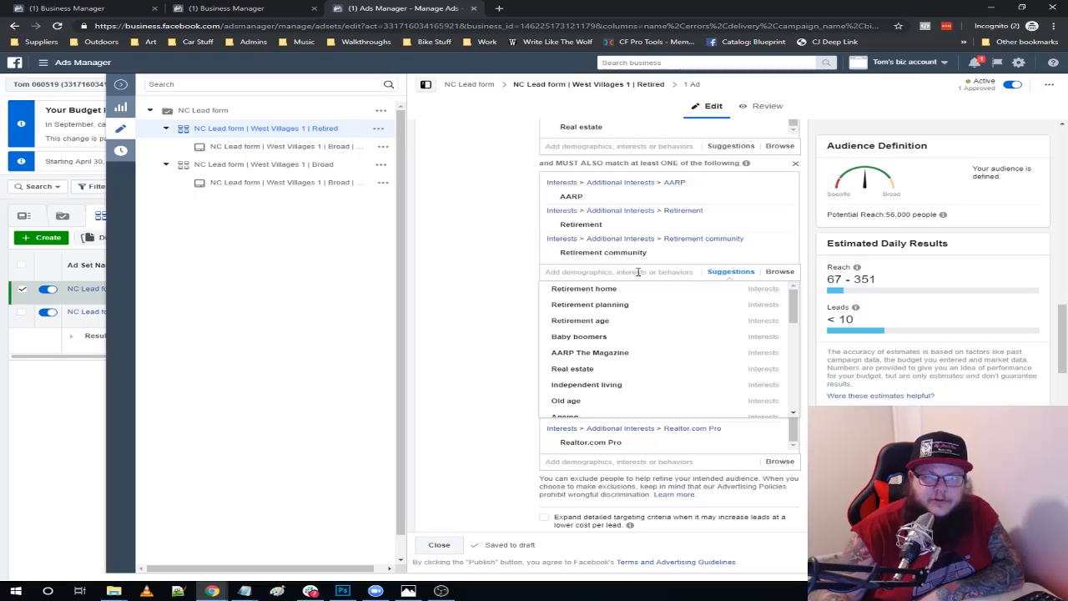
pyautogui.moveTo(600, 292)
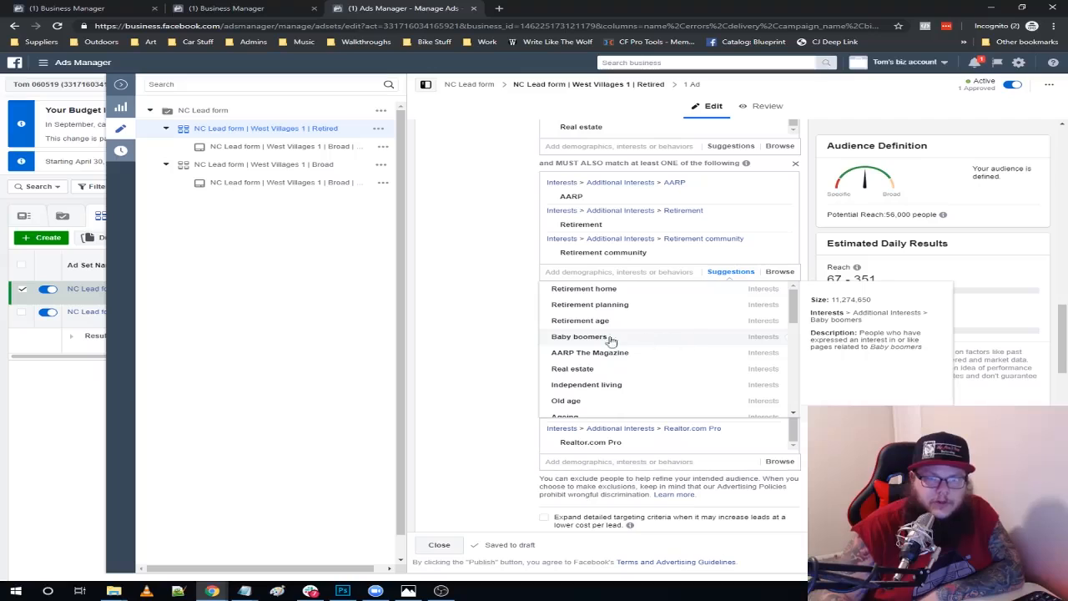
pyautogui.click(688, 341)
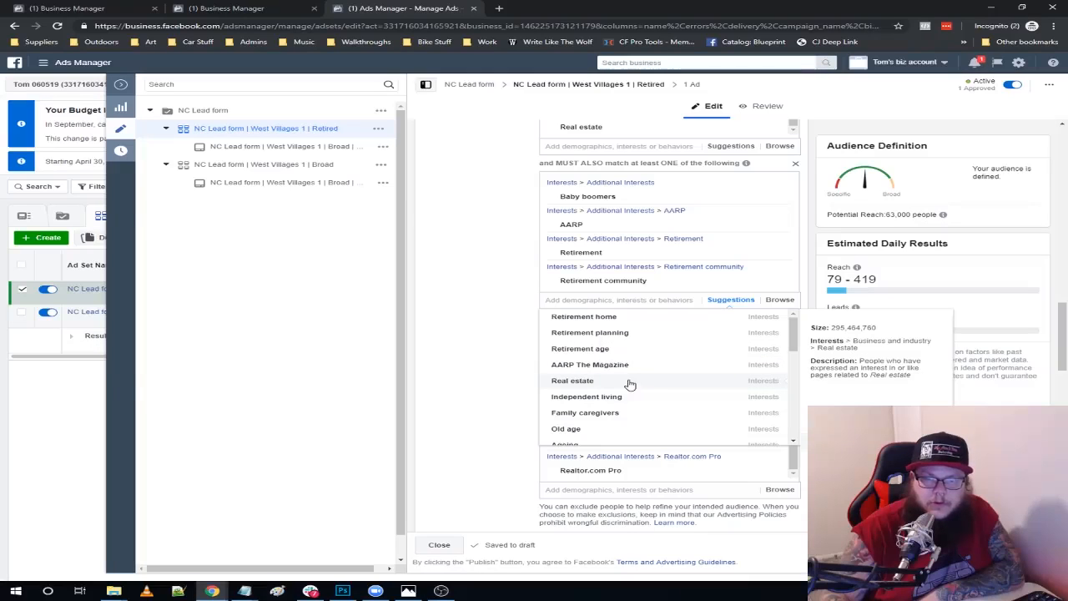
pyautogui.scroll(-1, 653, 403)
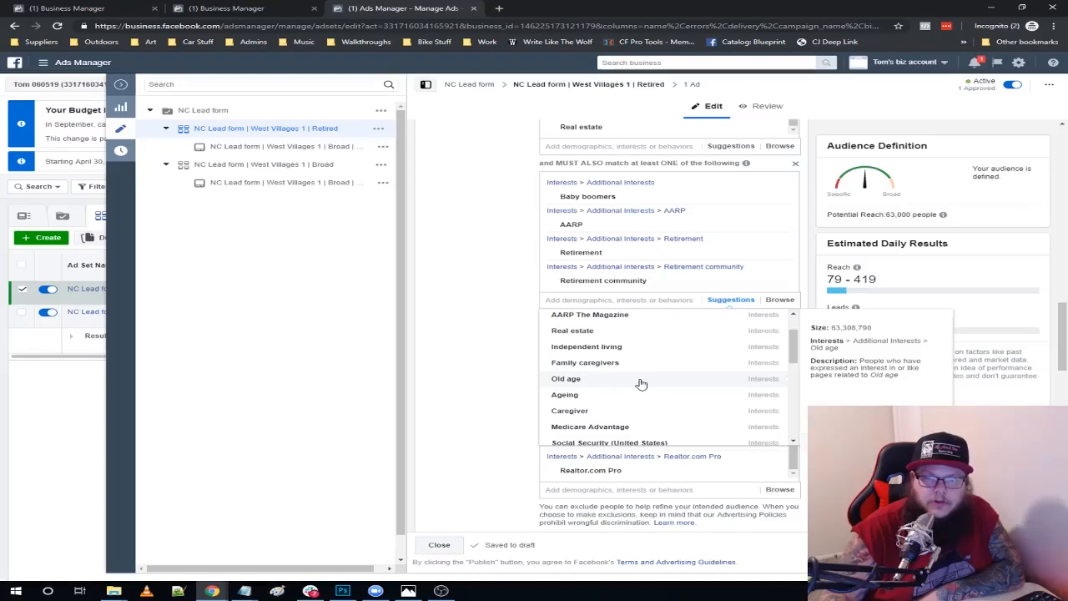
pyautogui.click(641, 383)
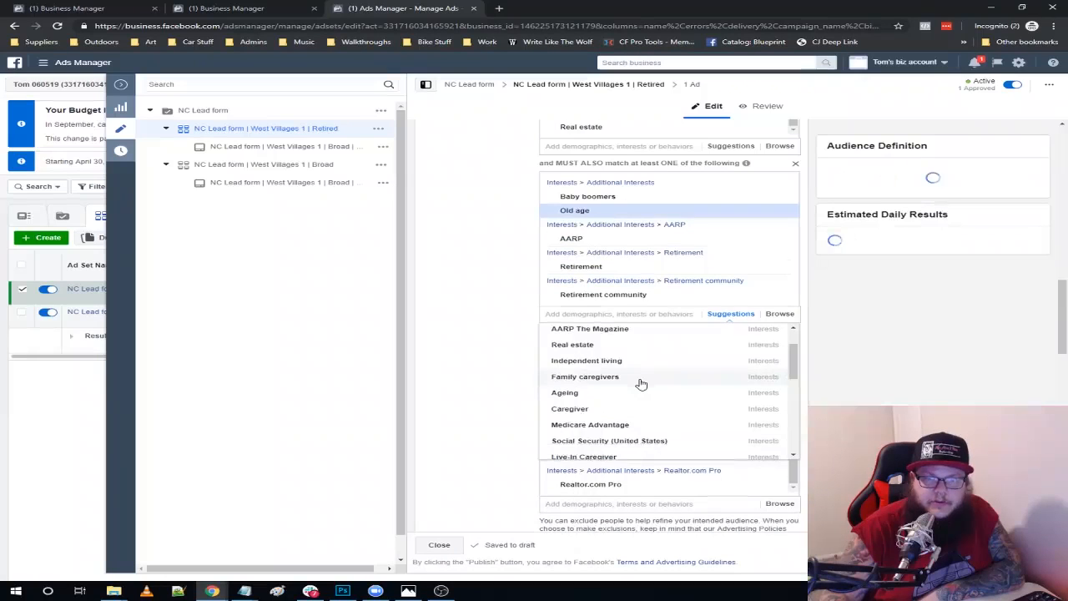
pyautogui.click(453, 322)
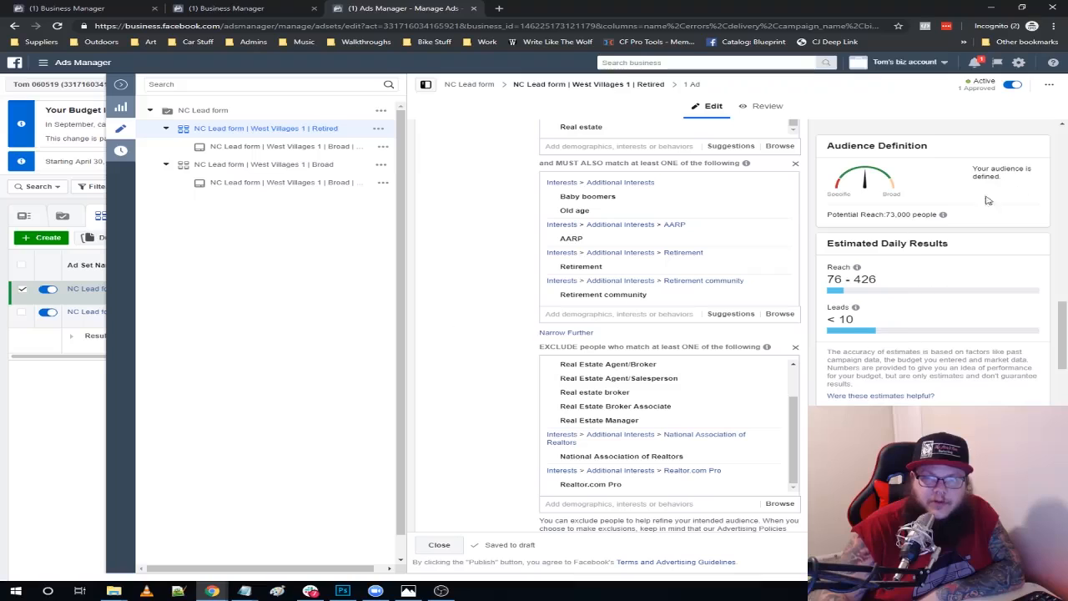
# Review the included housing interests from House to Real estate against the expanded must-also-match list and the audience estimates.
pyautogui.scroll(2, 670, 317)
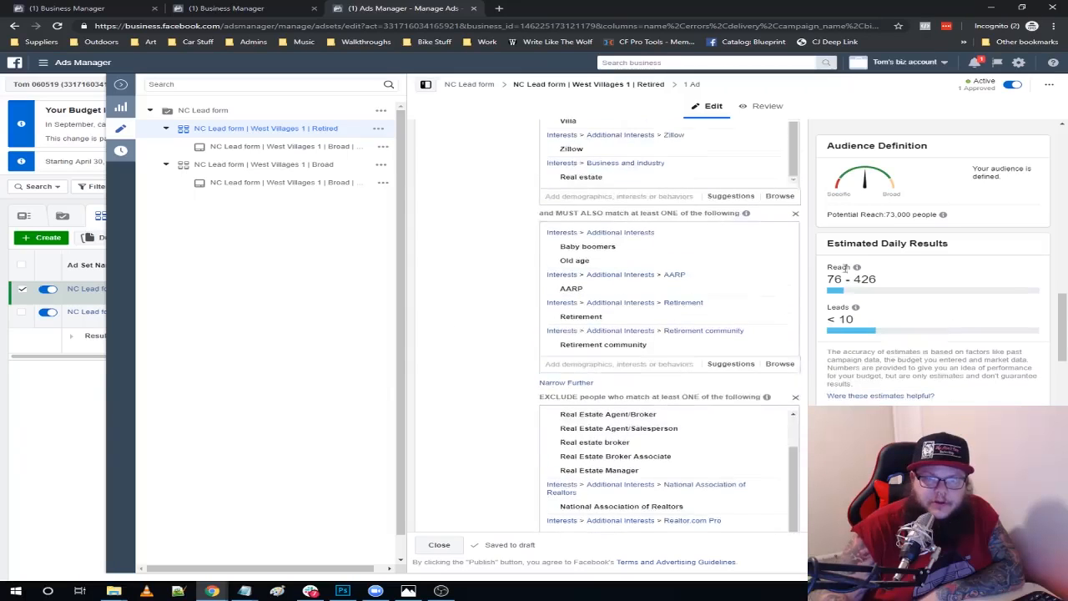
pyautogui.scroll(2, 635, 275)
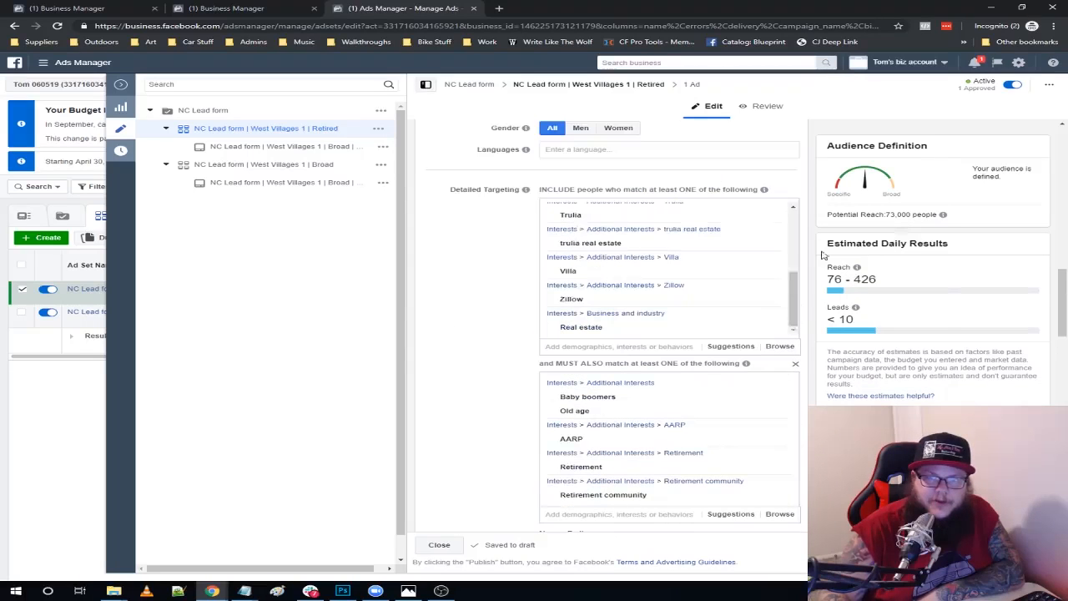
pyautogui.scroll(-1, 891, 219)
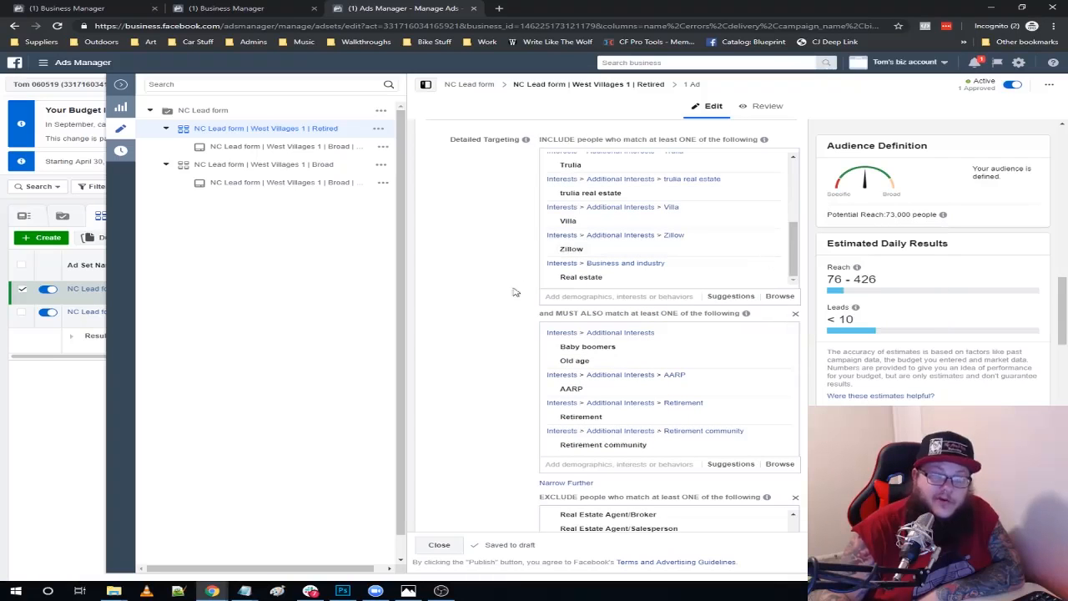
pyautogui.scroll(-2, 565, 283)
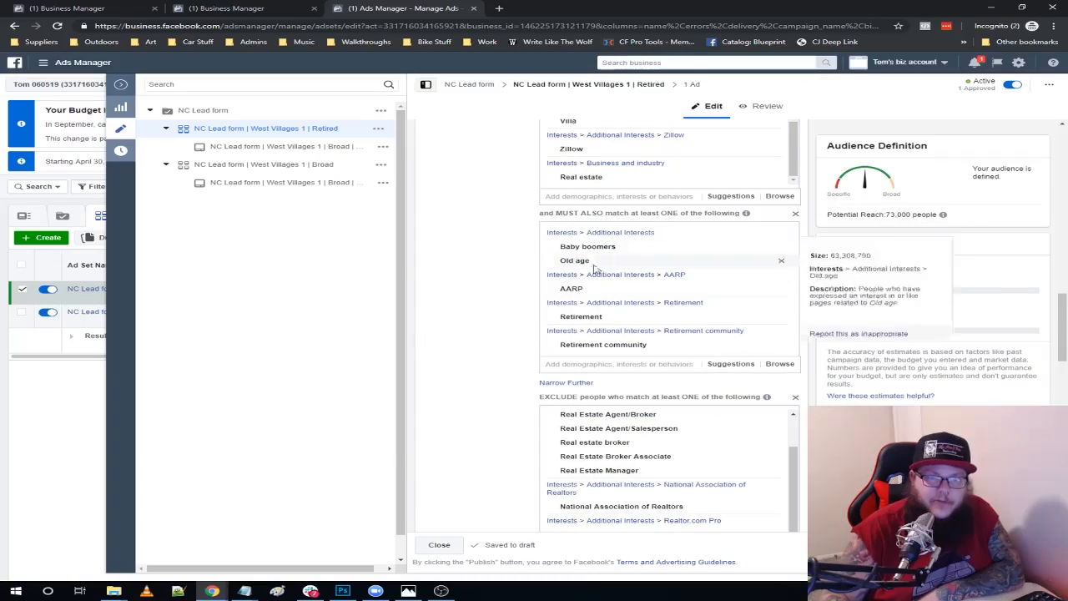
pyautogui.scroll(2, 587, 251)
pyautogui.scroll(4, 583, 309)
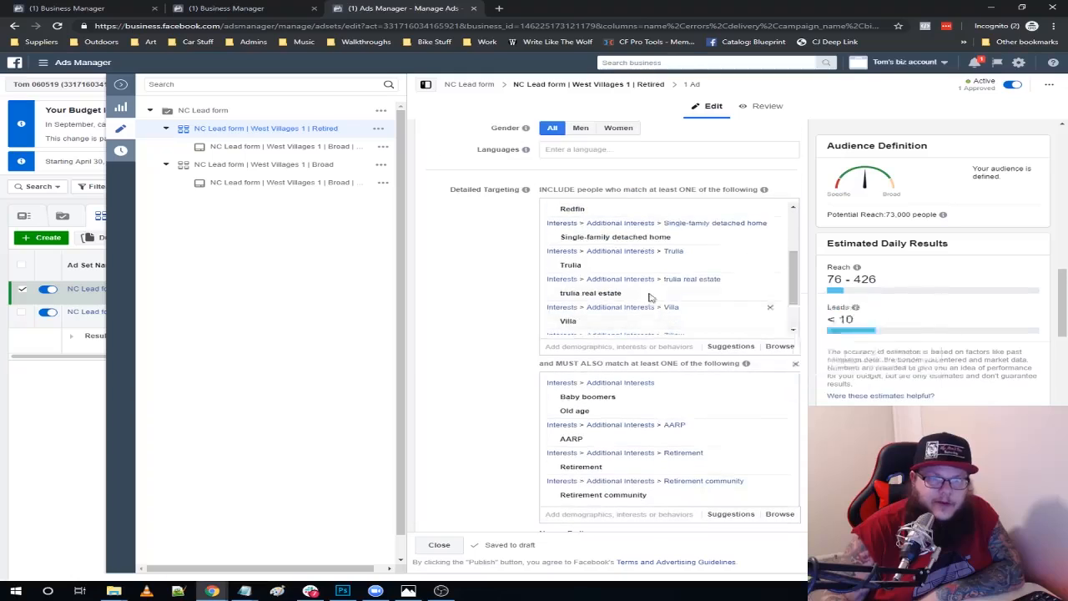
pyautogui.scroll(-5, 641, 298)
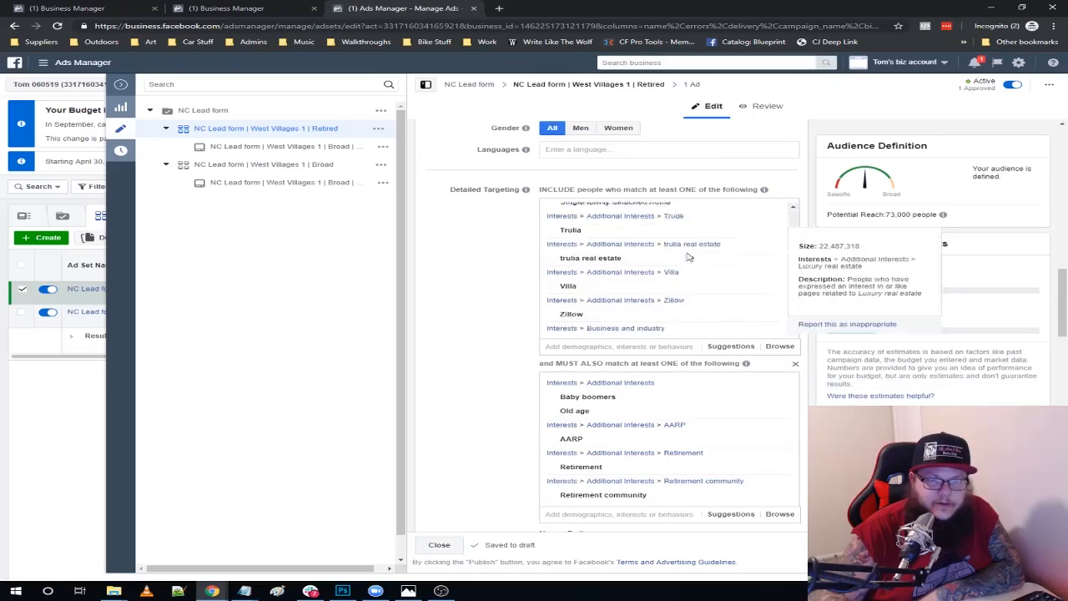
pyautogui.scroll(3, 555, 279)
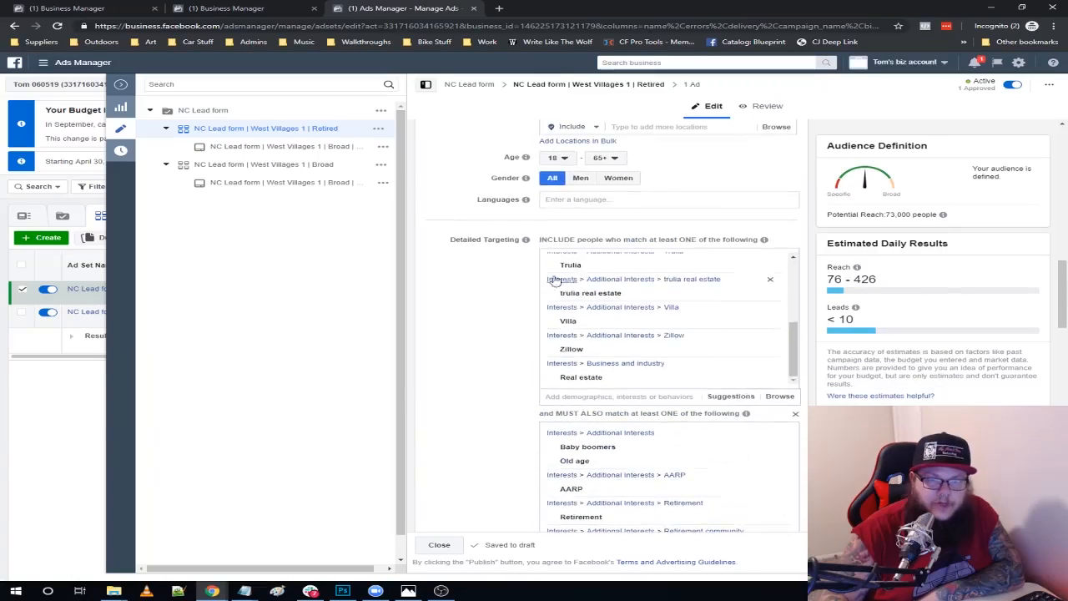
pyautogui.scroll(5, 689, 321)
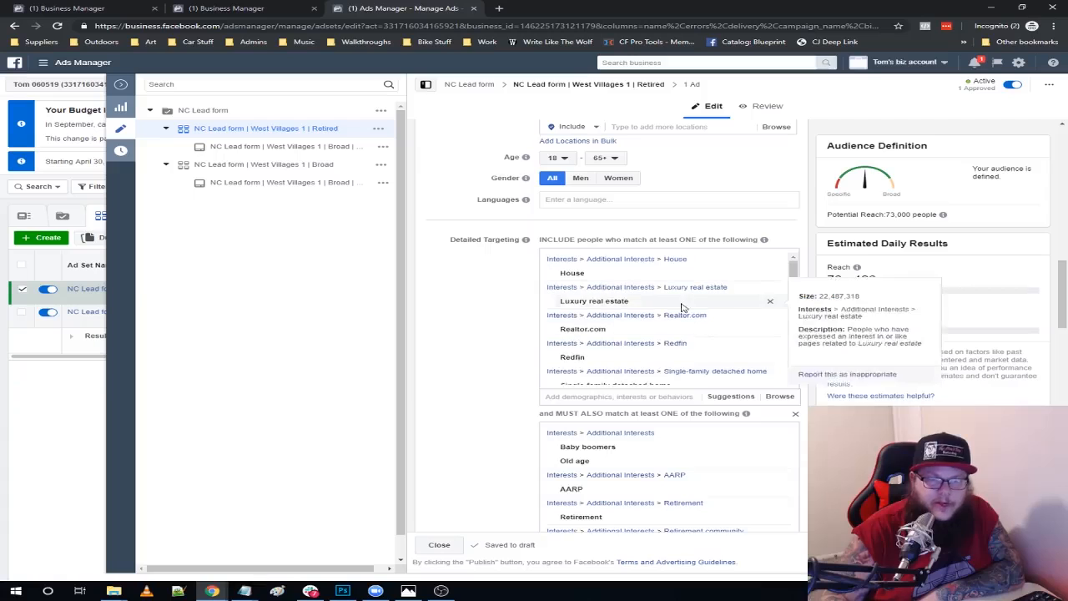
pyautogui.scroll(-5, 721, 375)
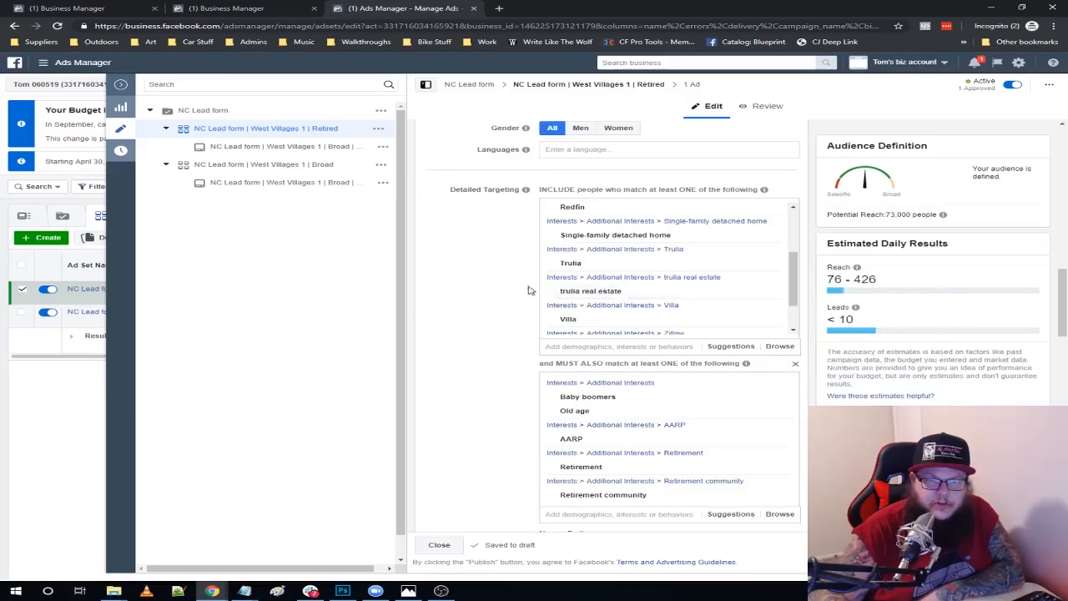
pyautogui.scroll(5, 654, 290)
pyautogui.moveTo(663, 304)
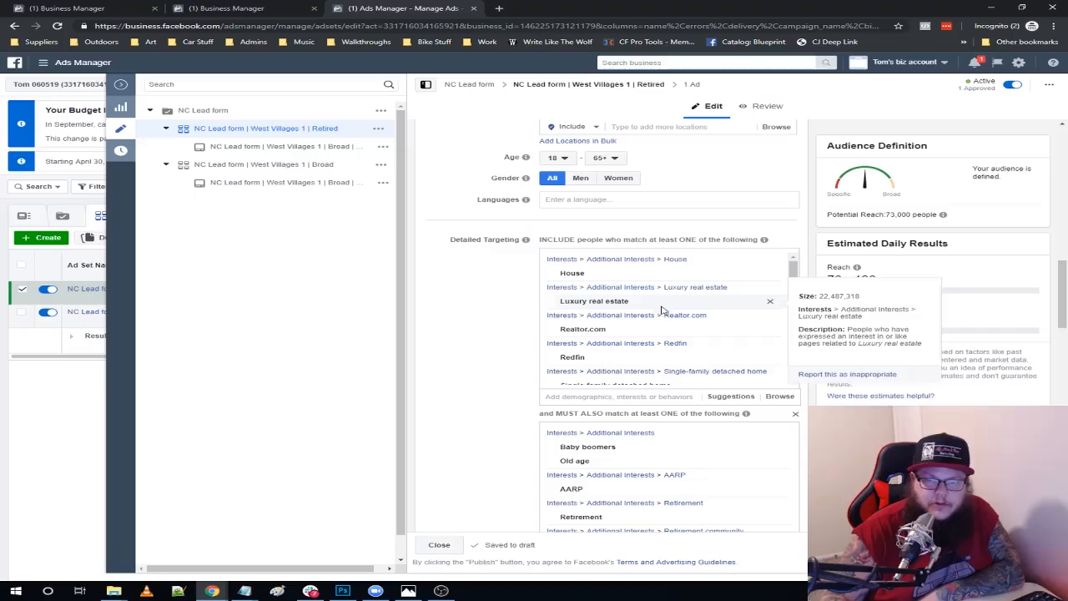
# Review the included housing interests and browse their suggested interests, from House Hunting to Relocation (personal), for possible additions.
pyautogui.moveTo(663, 333)
pyautogui.scroll(-1, 634, 324)
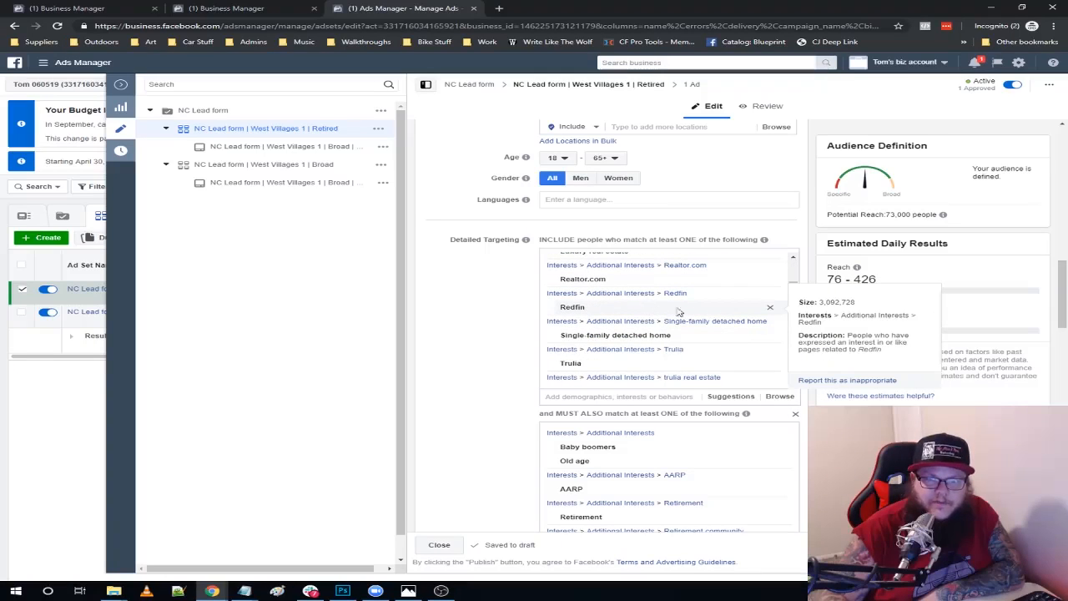
pyautogui.scroll(-1, 711, 313)
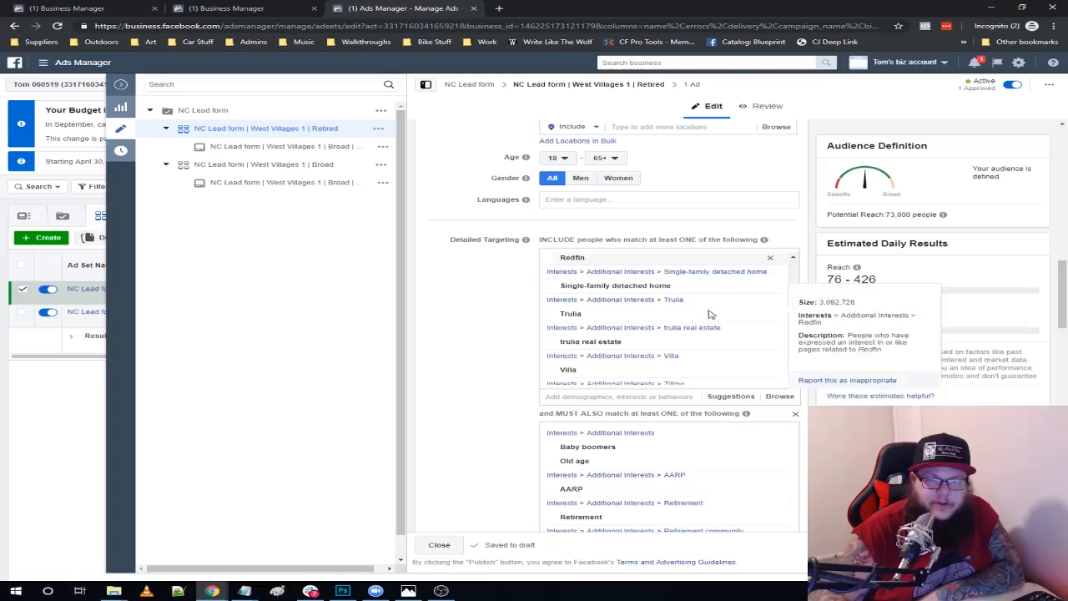
pyautogui.click(731, 395)
pyautogui.scroll(-3, 451, 340)
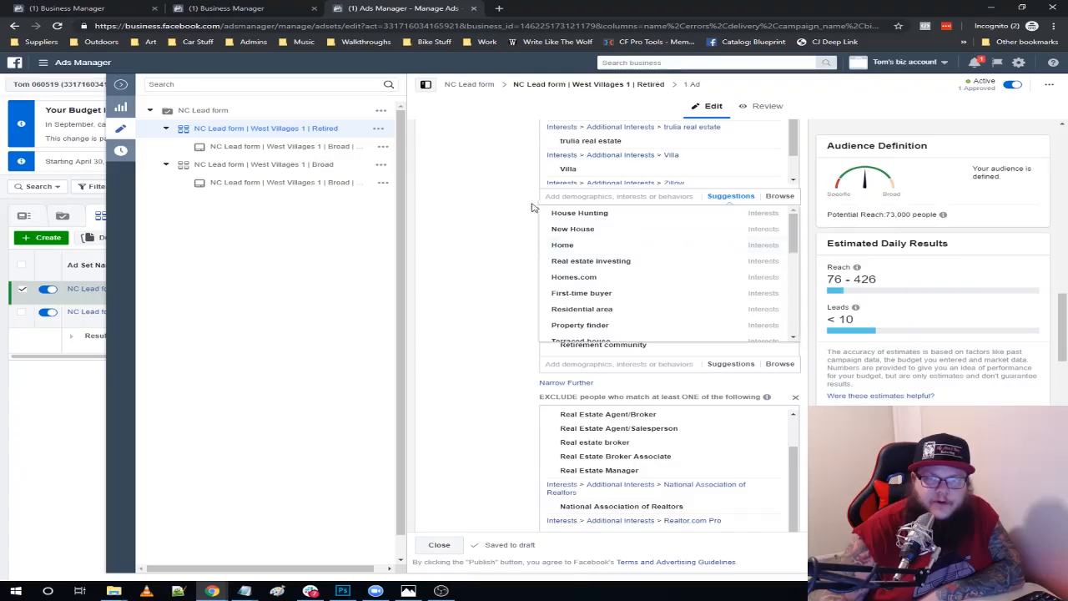
pyautogui.scroll(2, 684, 244)
pyautogui.scroll(1, 666, 238)
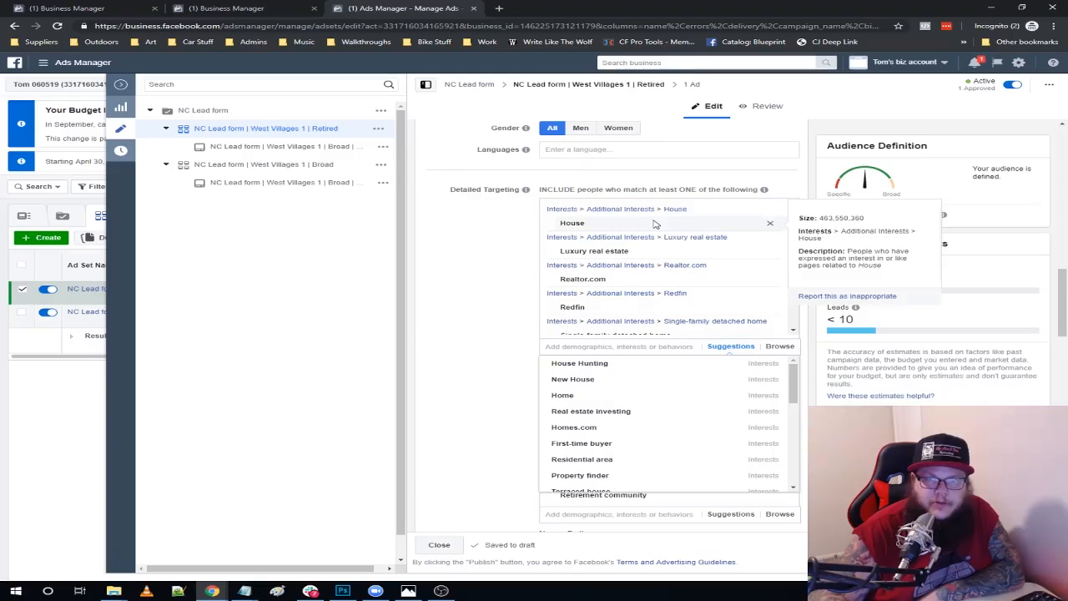
pyautogui.scroll(-5, 663, 261)
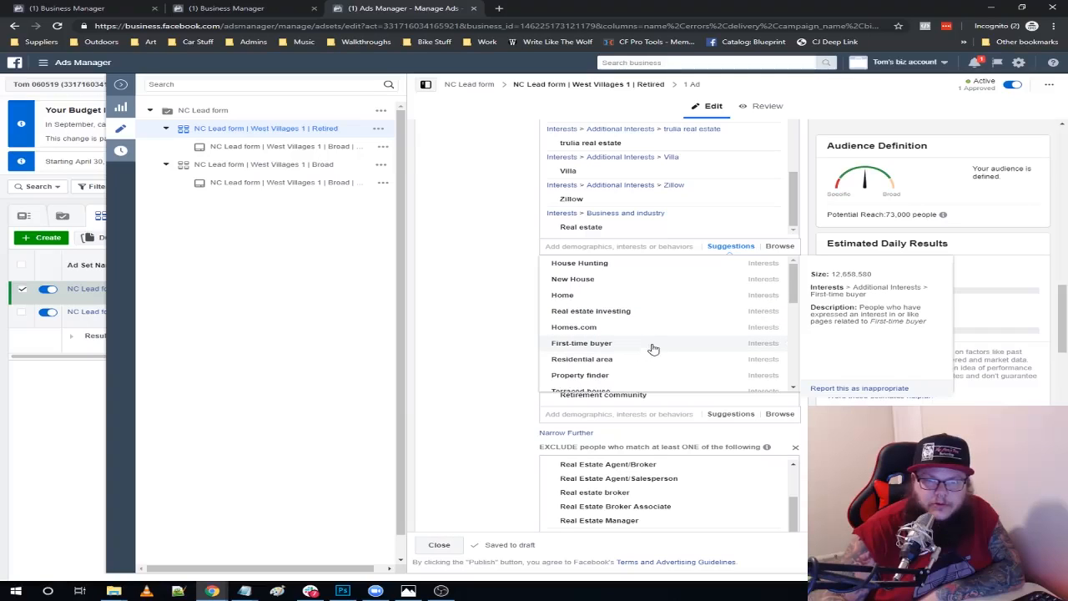
pyautogui.scroll(-2, 638, 333)
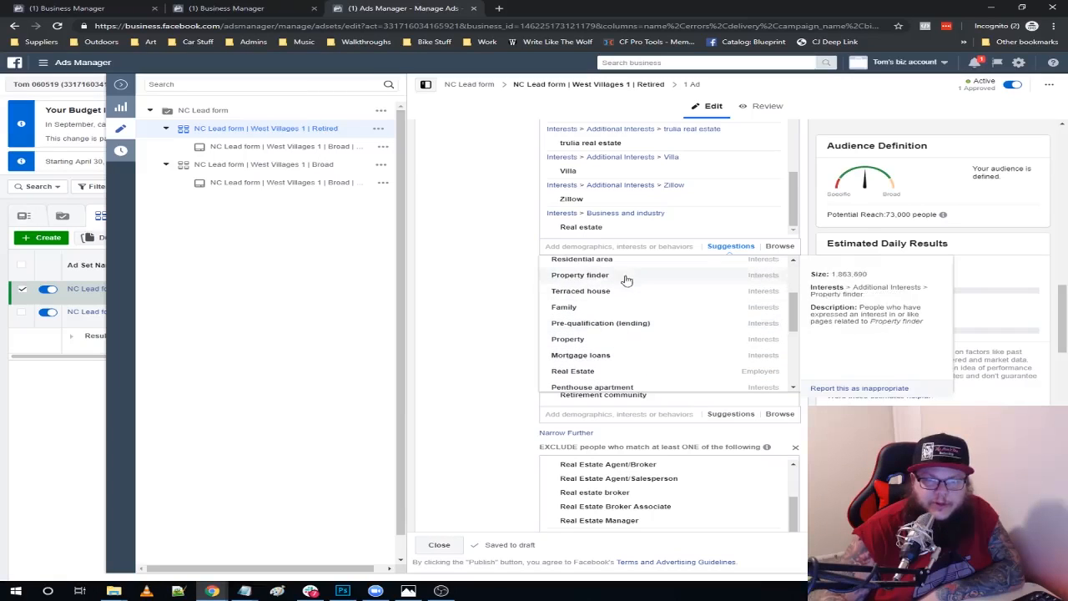
pyautogui.scroll(1, 668, 221)
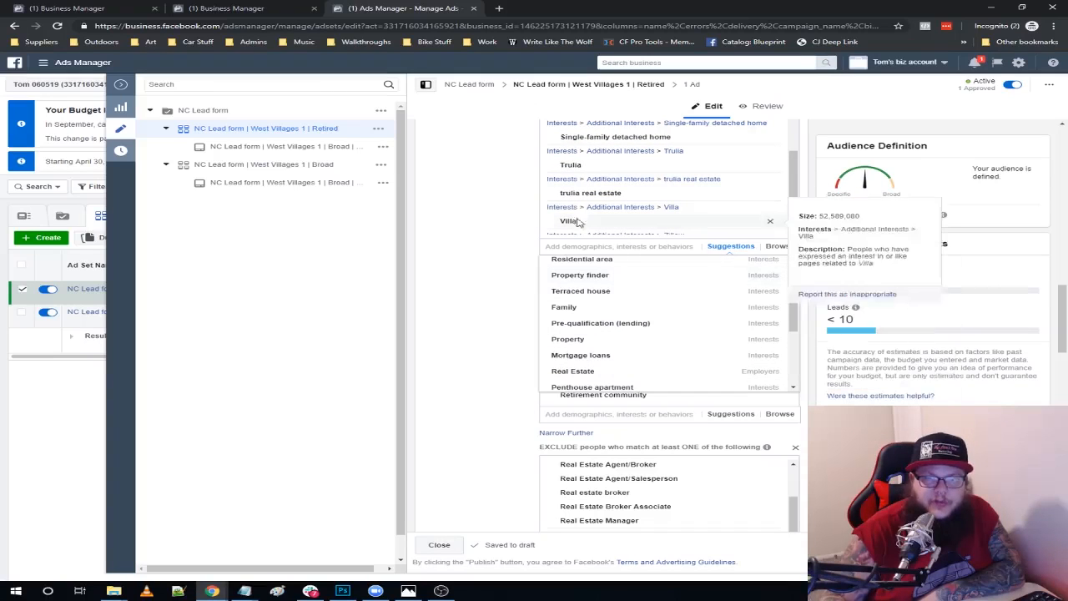
pyautogui.scroll(1, 618, 323)
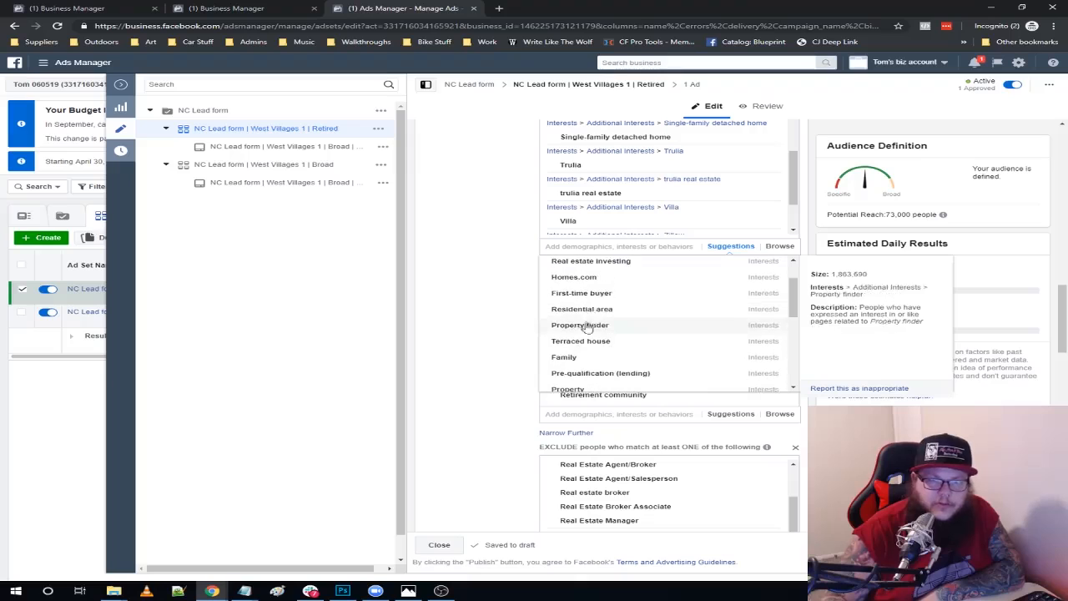
pyautogui.scroll(-4, 585, 336)
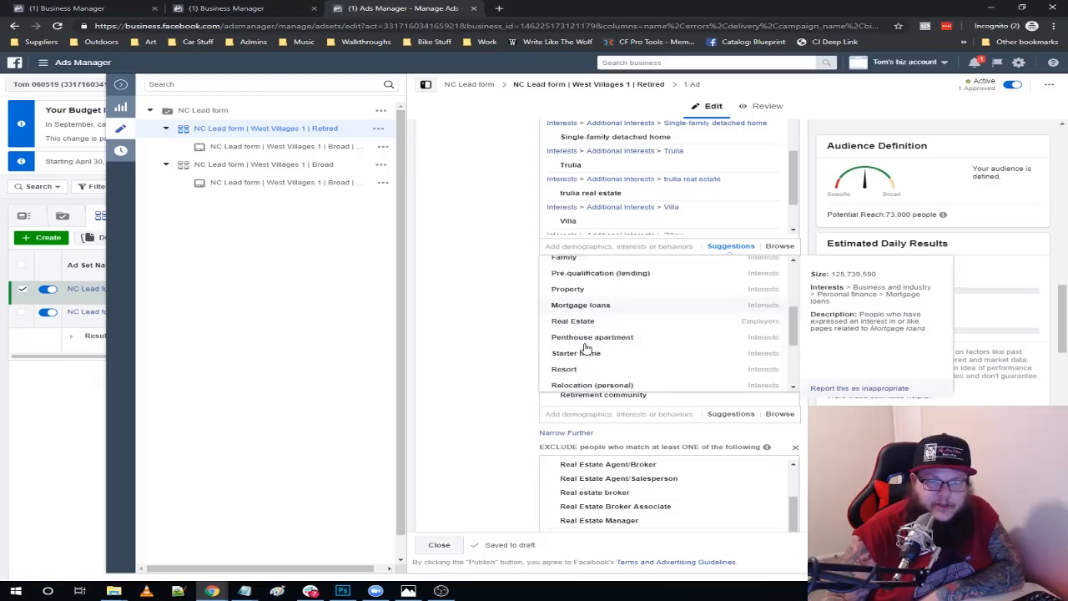
pyautogui.click(470, 325)
# Browse the suggestions for the must-also-match condition and add the interest Ageing to it.
pyautogui.scroll(-1, 696, 329)
pyautogui.scroll(-1, 697, 329)
pyautogui.click(718, 314)
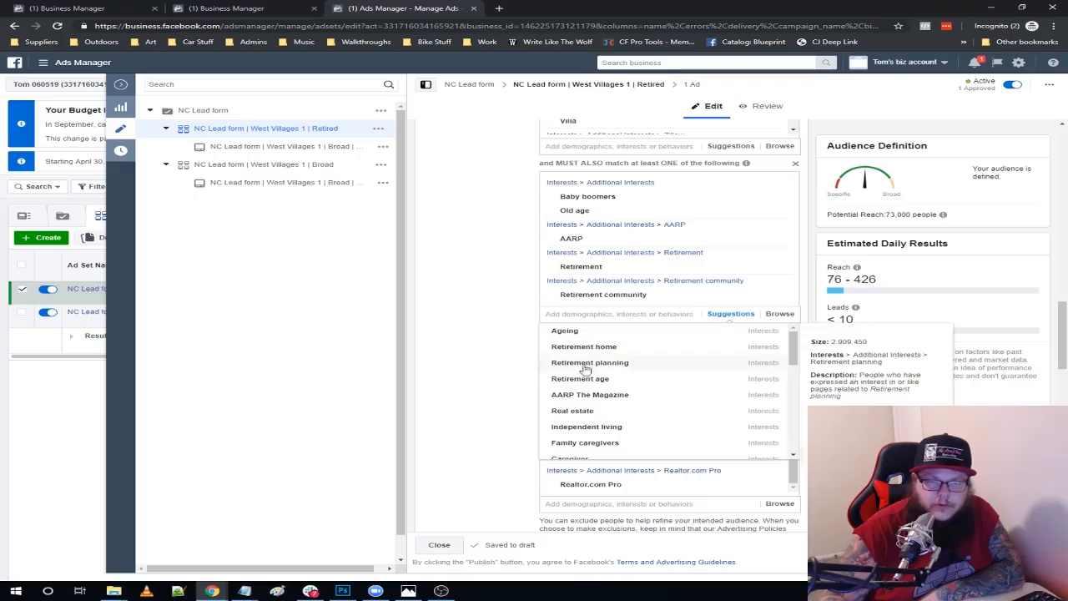
pyautogui.scroll(-4, 650, 376)
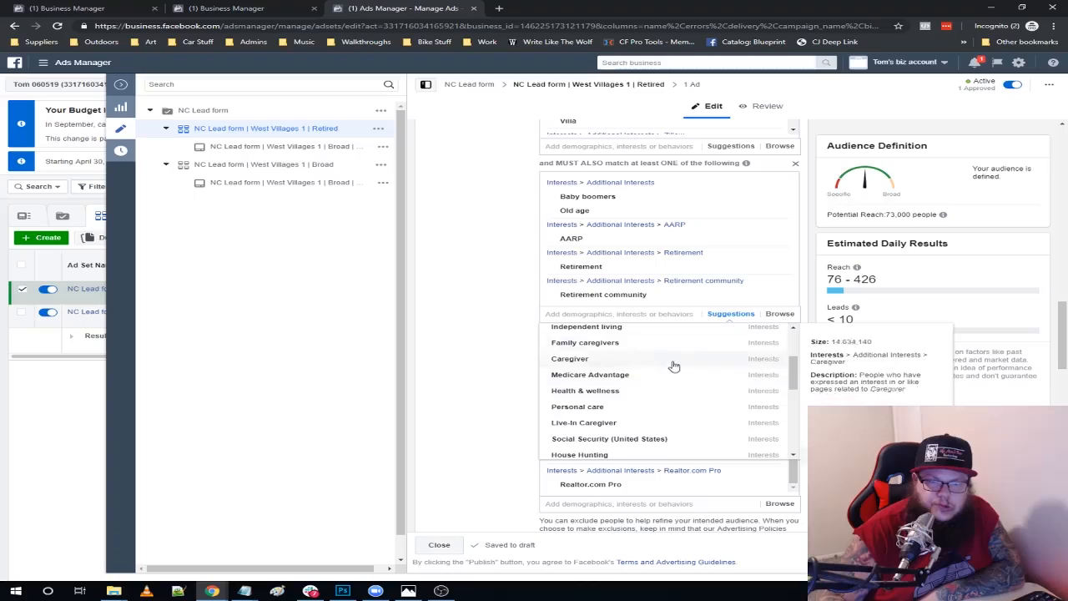
pyautogui.scroll(-1, 674, 373)
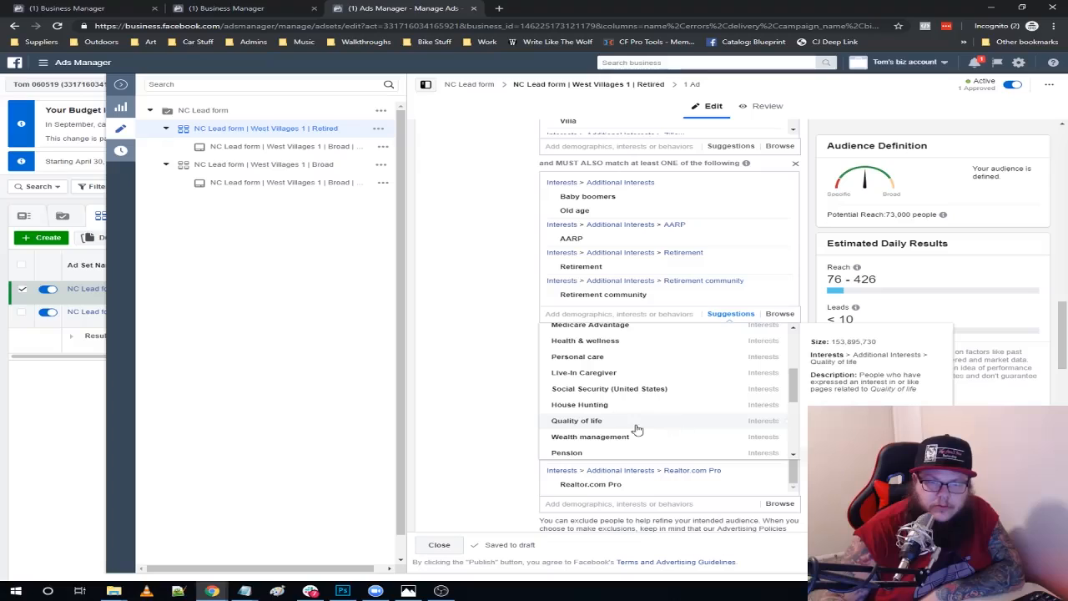
pyautogui.scroll(-1, 637, 429)
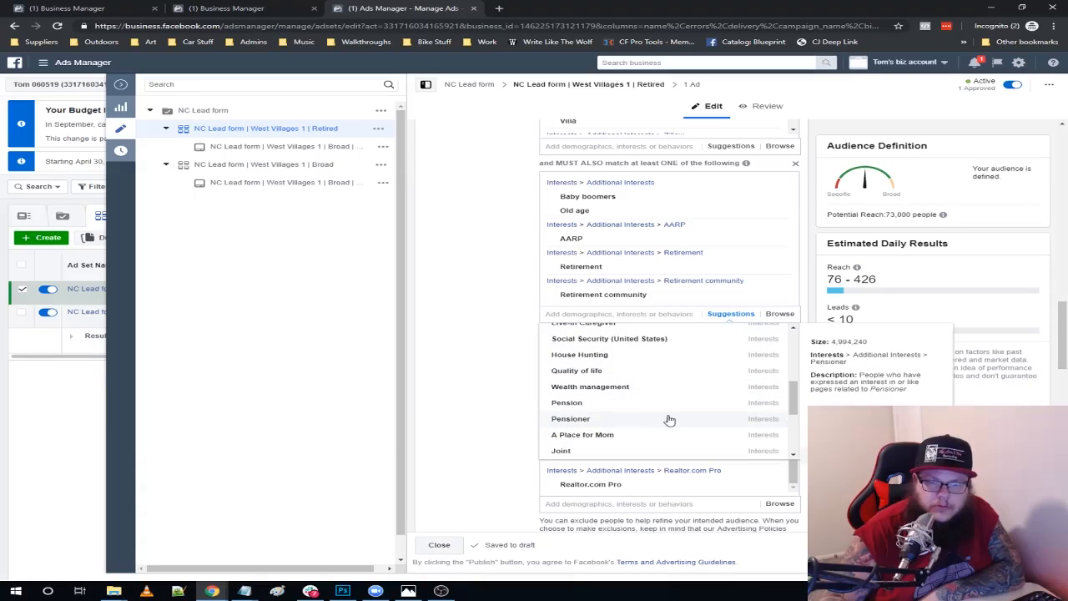
pyautogui.scroll(-3, 670, 419)
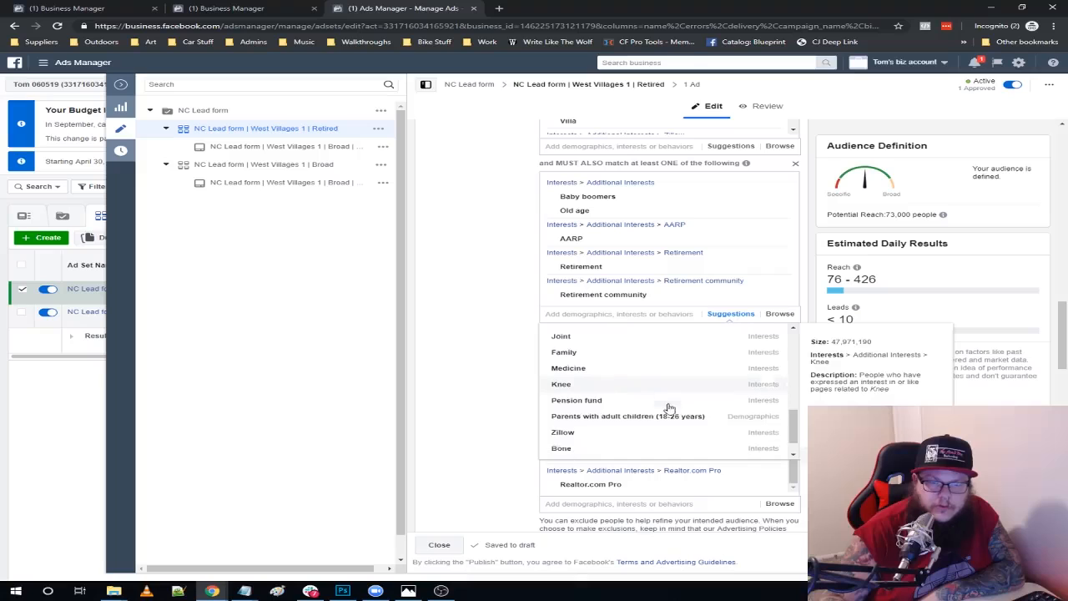
pyautogui.scroll(-3, 669, 409)
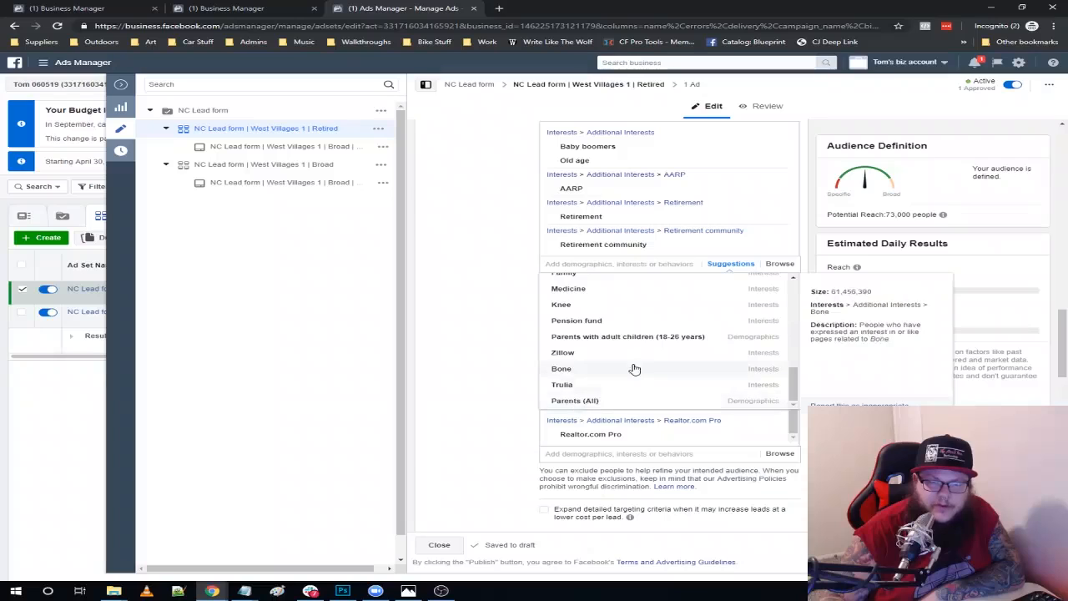
pyautogui.scroll(1, 626, 367)
pyautogui.scroll(5, 634, 363)
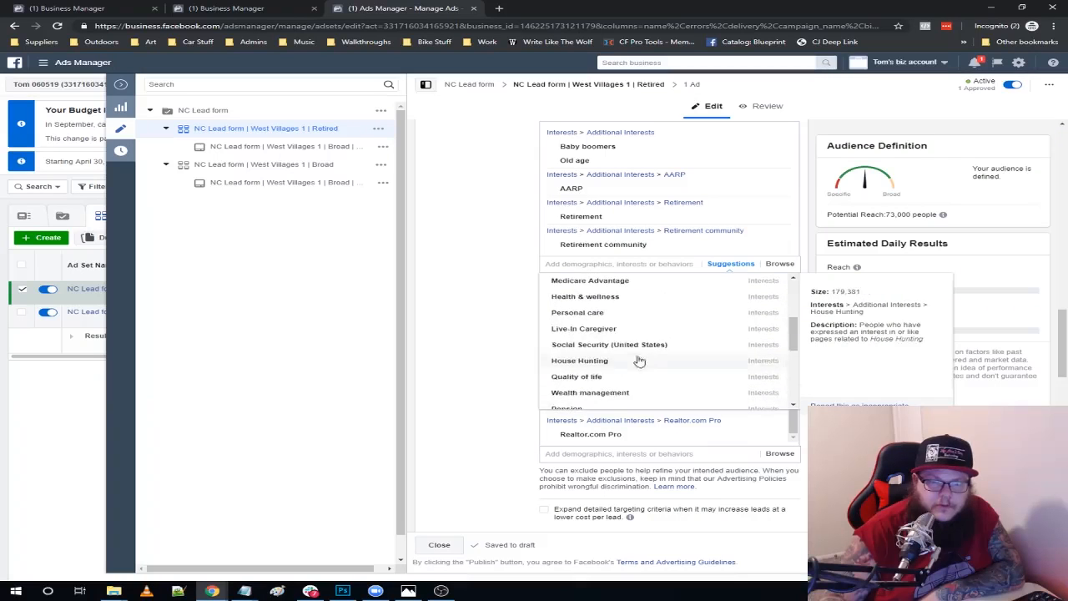
pyautogui.scroll(1, 648, 353)
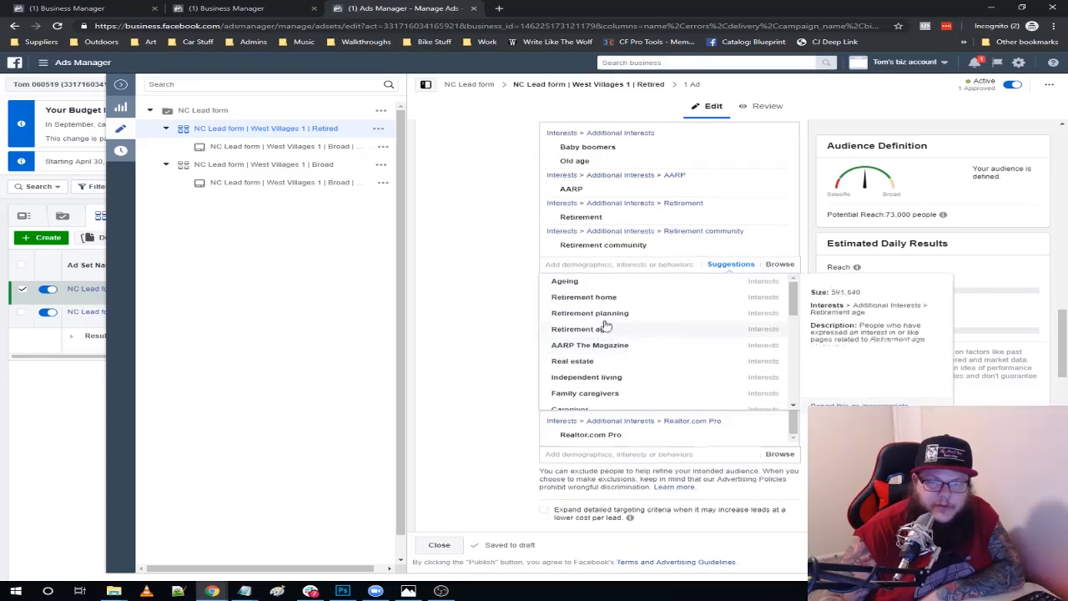
pyautogui.scroll(1, 618, 349)
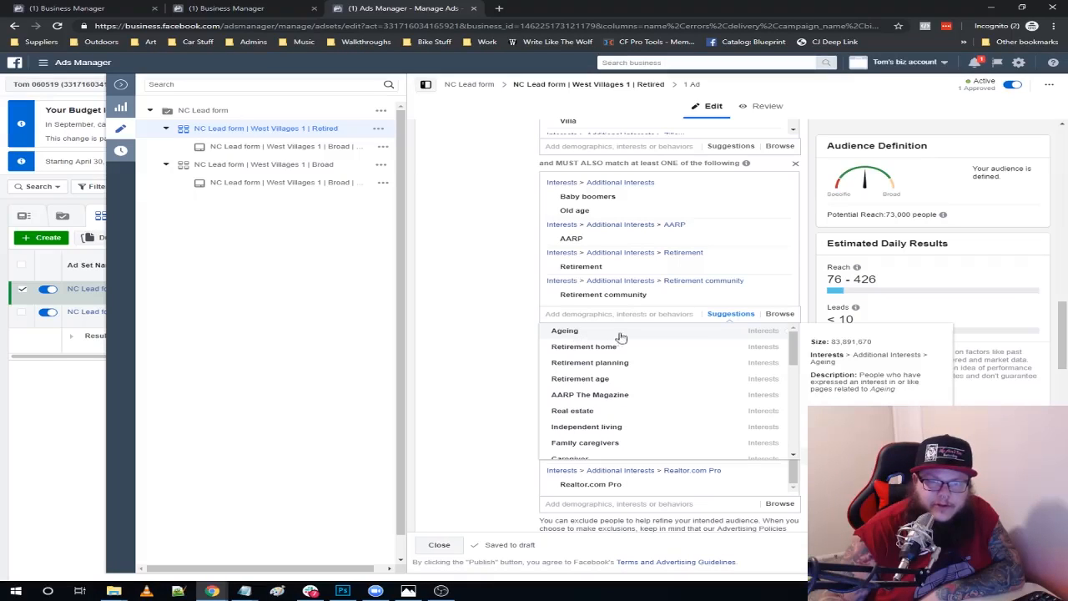
pyautogui.click(642, 334)
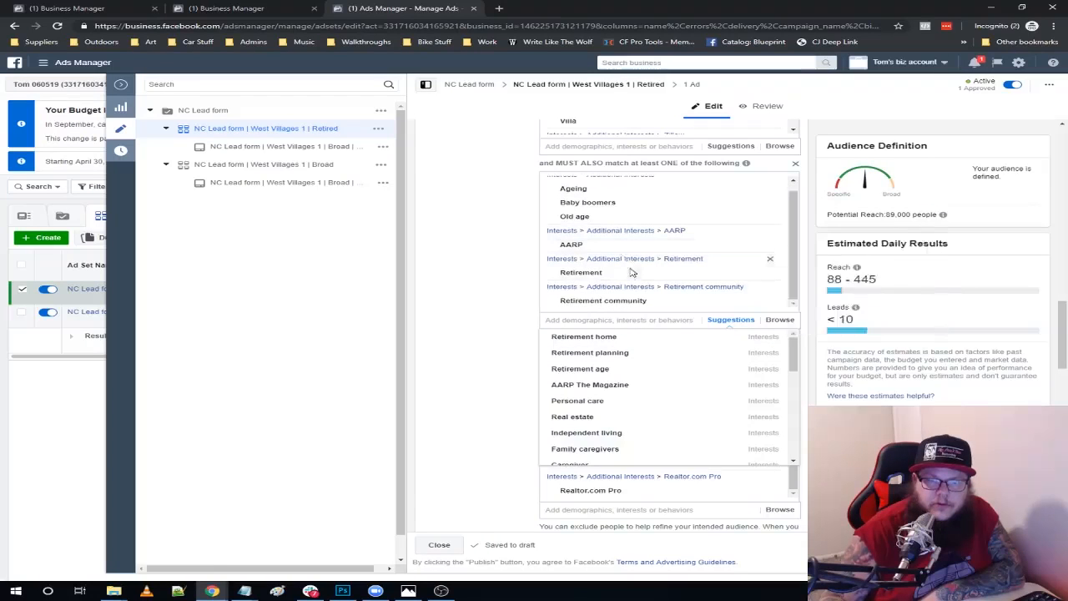
# Add the suggested interests Retirement home and Independent living to the must-also-match condition.
pyautogui.scroll(-3, 656, 342)
pyautogui.scroll(2, 644, 297)
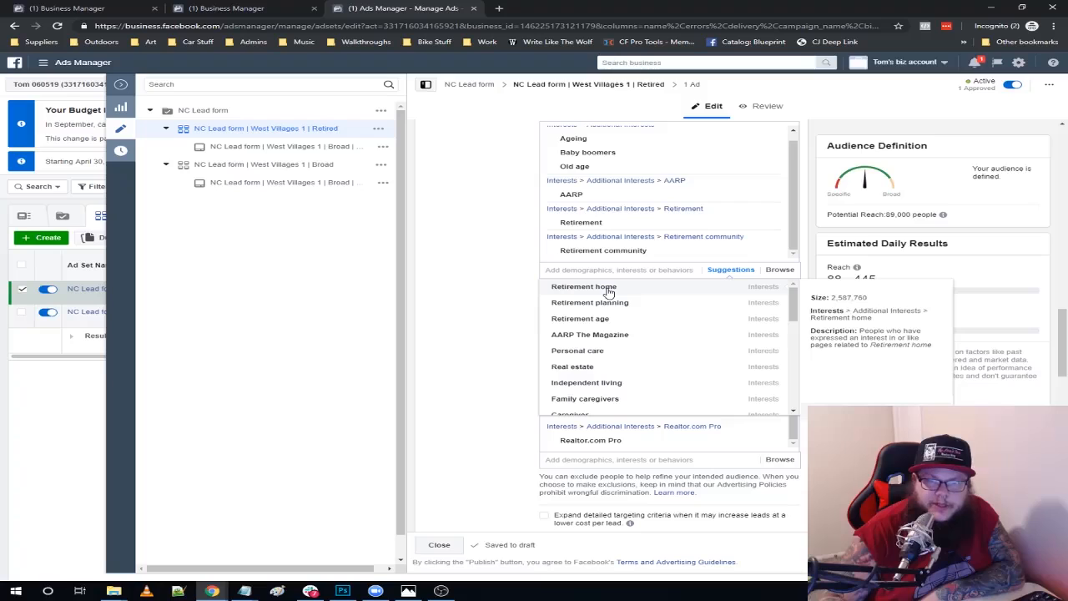
pyautogui.click(608, 290)
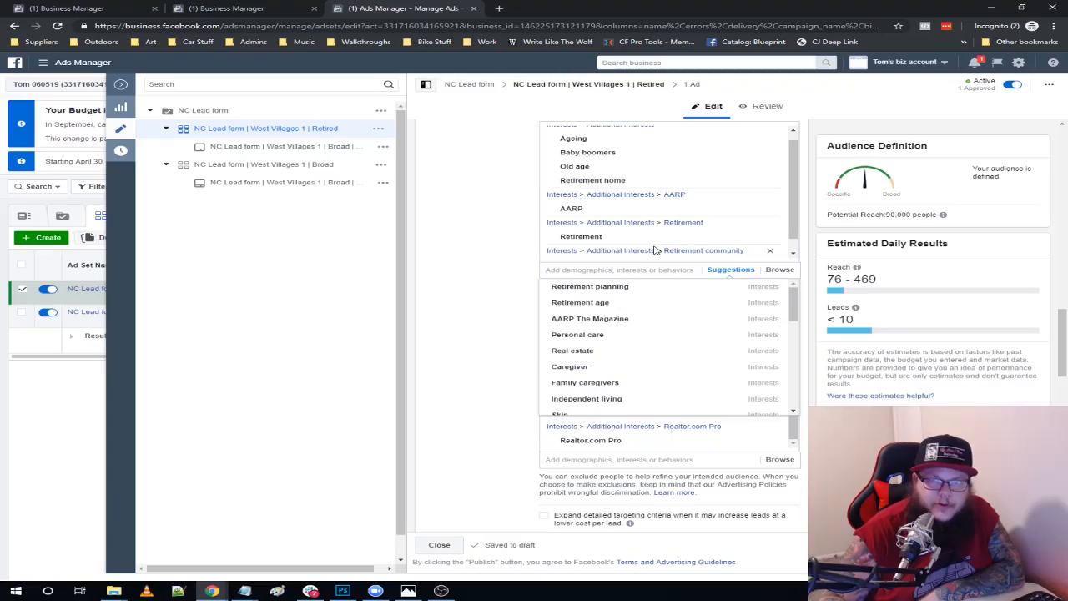
pyautogui.moveTo(652, 293)
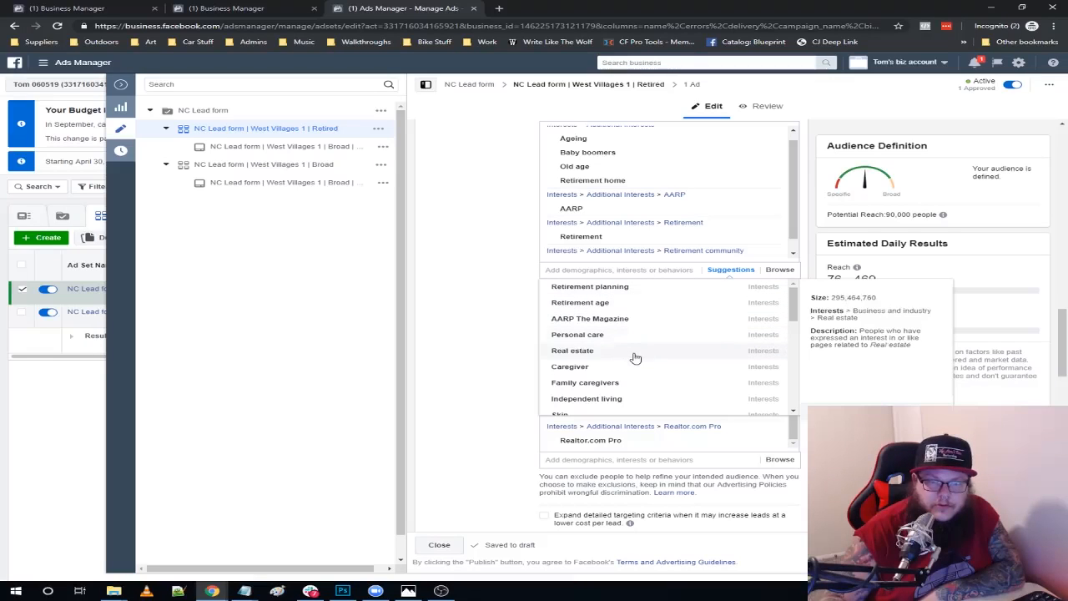
pyautogui.scroll(-1, 635, 357)
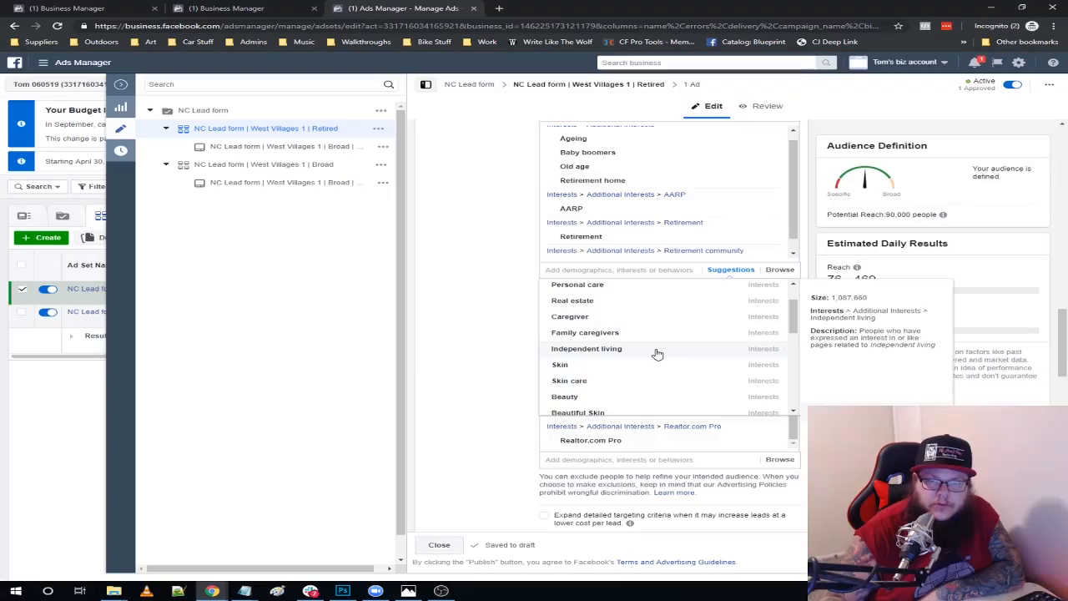
pyautogui.click(657, 353)
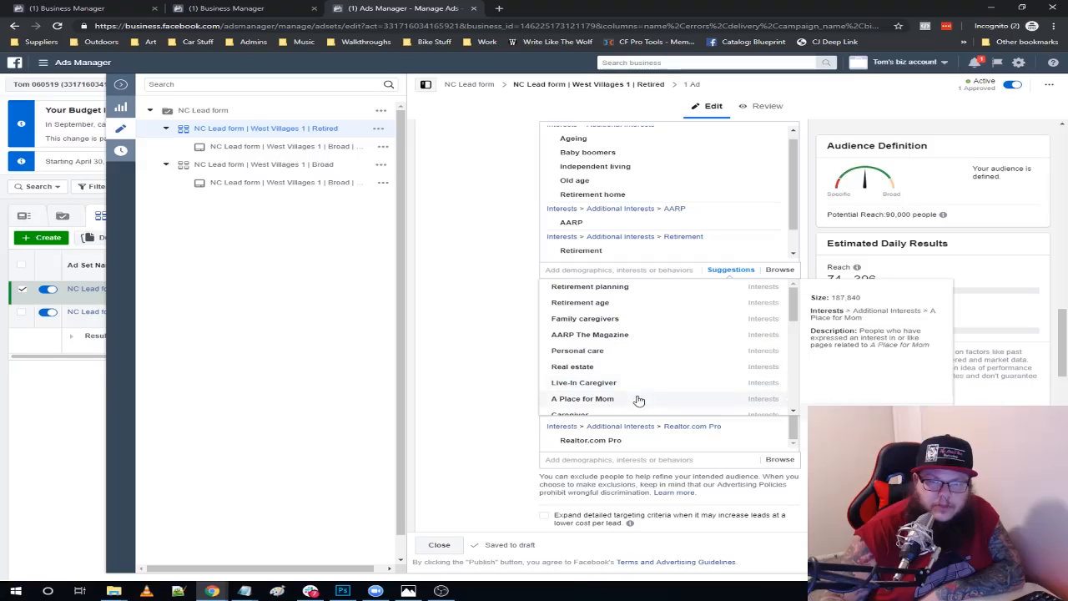
# Check the remaining suggestions against both interest lists and add Anti-aging cream to the must-also-match condition.
pyautogui.scroll(-1, 646, 370)
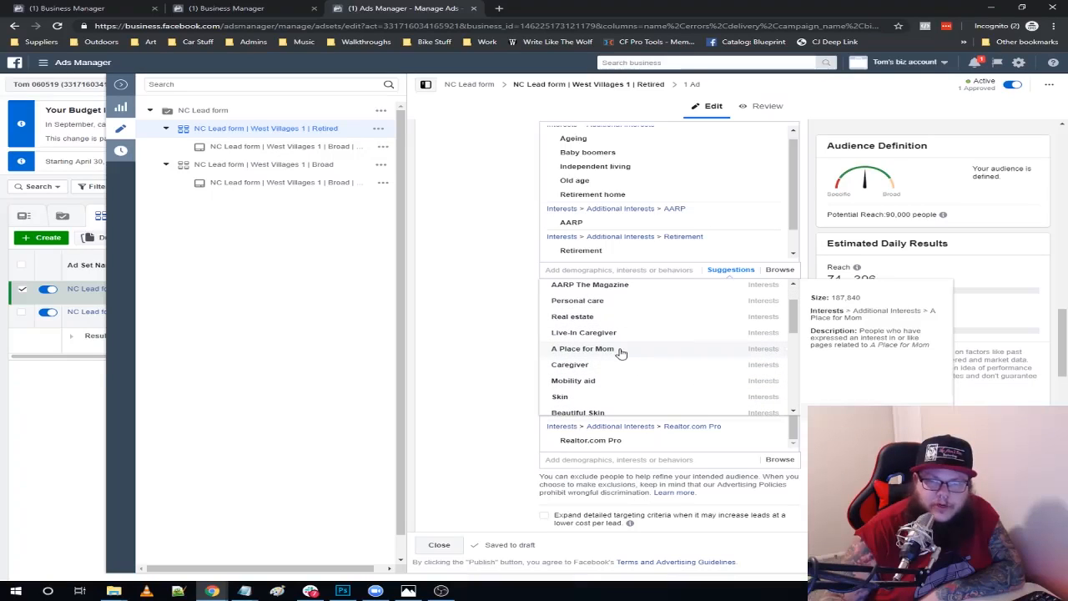
pyautogui.scroll(-1, 620, 377)
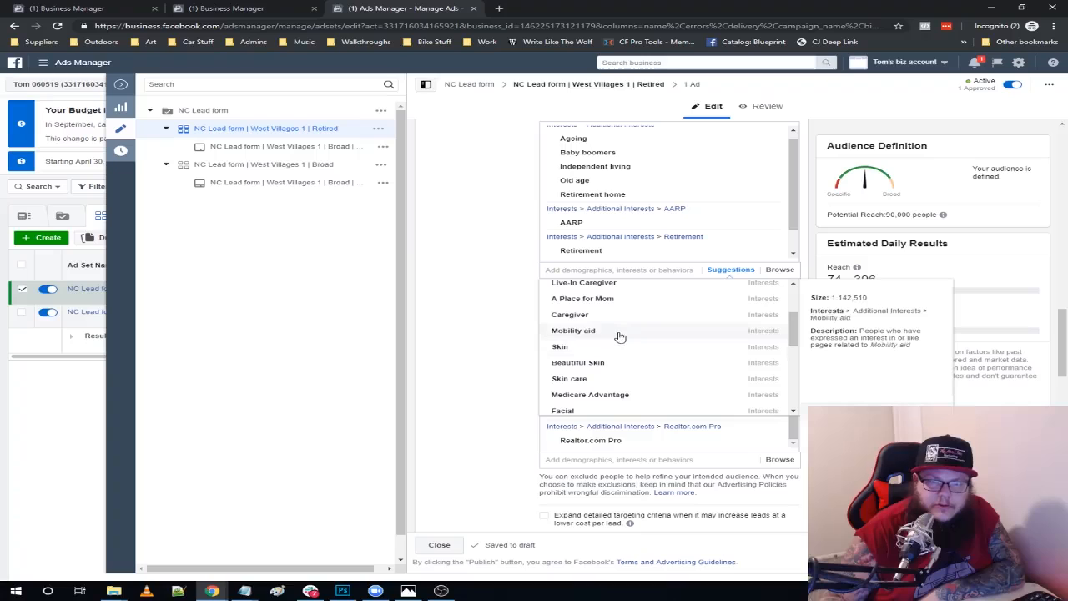
pyautogui.scroll(-3, 622, 372)
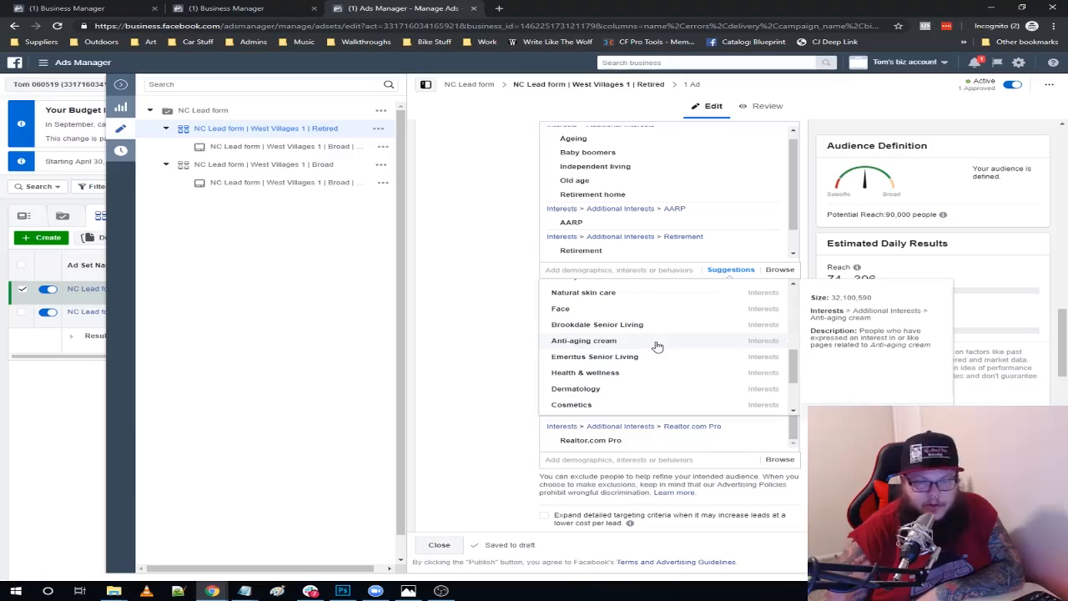
pyautogui.scroll(1, 662, 205)
pyautogui.scroll(-1, 663, 205)
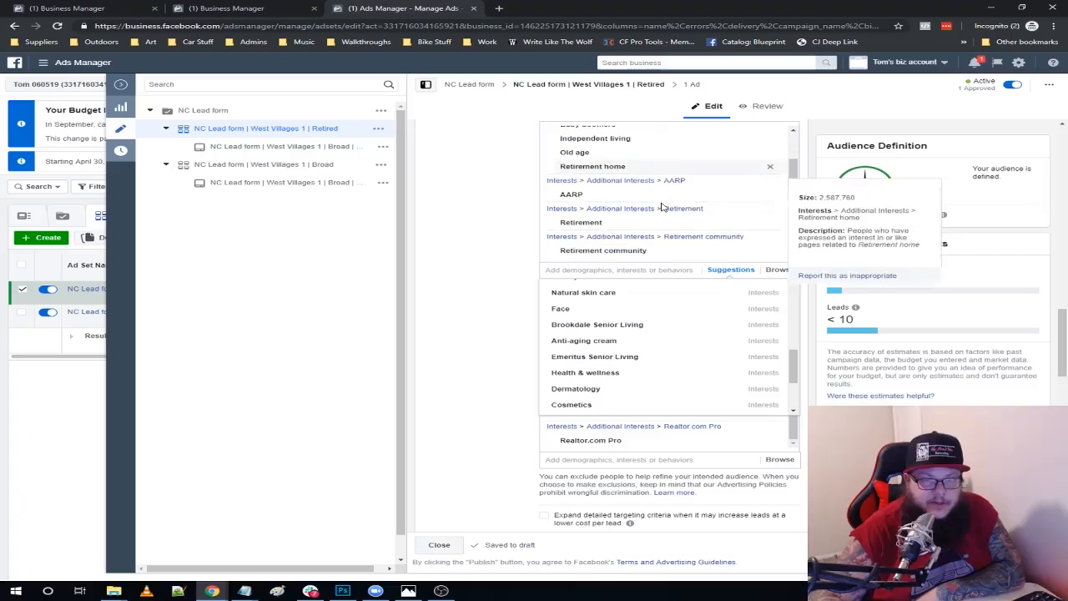
pyautogui.scroll(3, 492, 202)
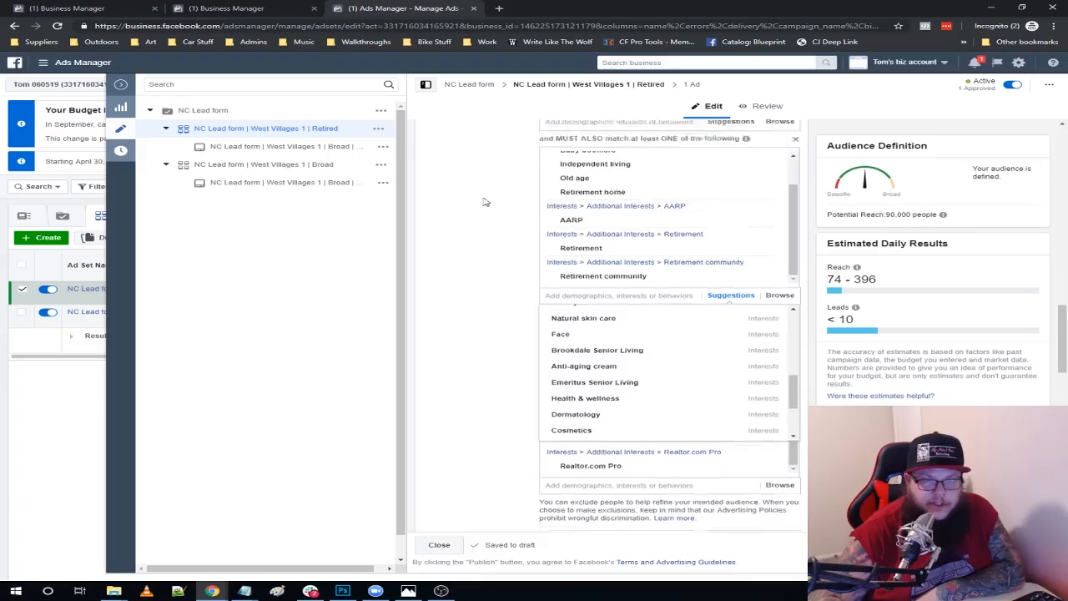
pyautogui.scroll(1, 660, 238)
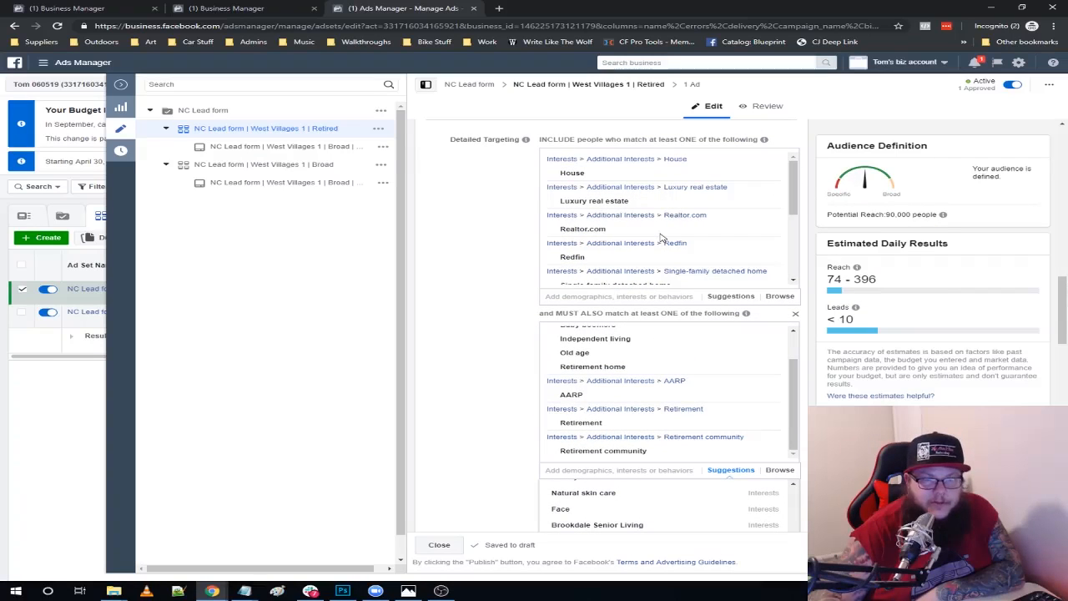
pyautogui.moveTo(632, 204)
pyautogui.scroll(-2, 484, 331)
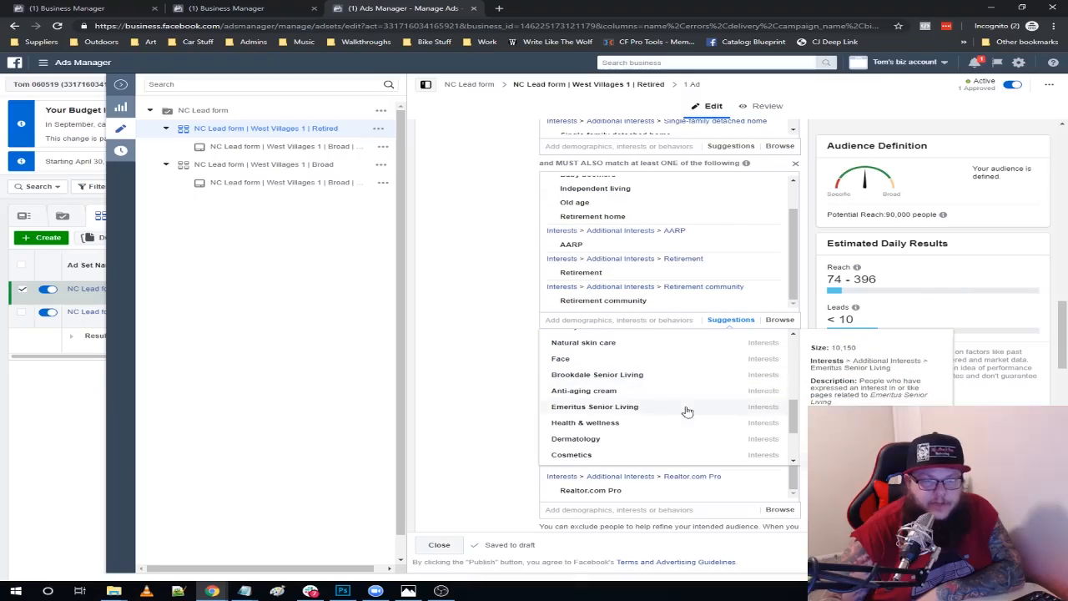
pyautogui.moveTo(742, 403)
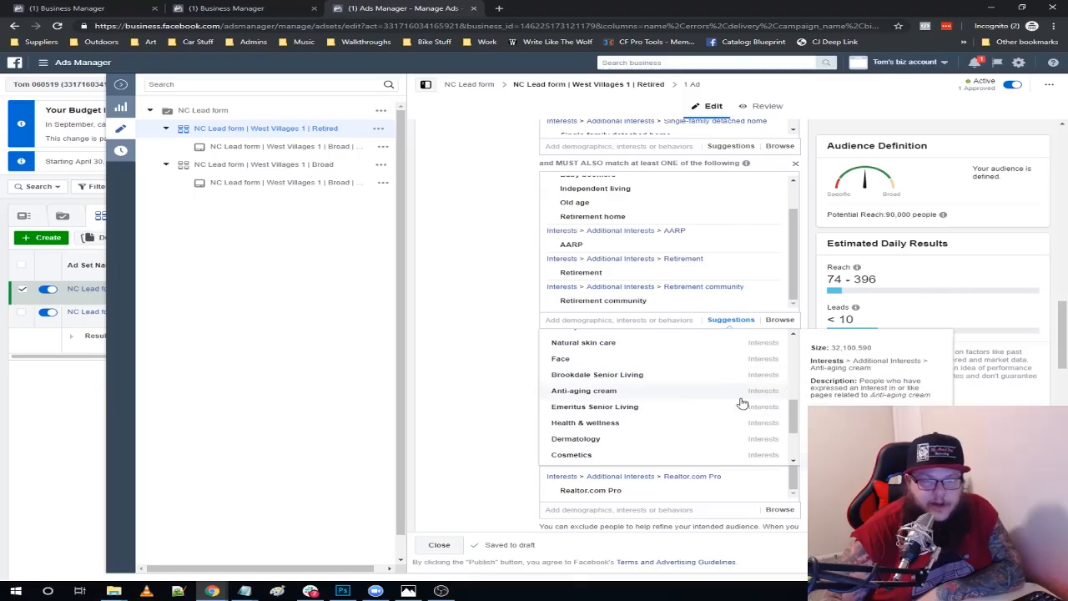
pyautogui.click(660, 398)
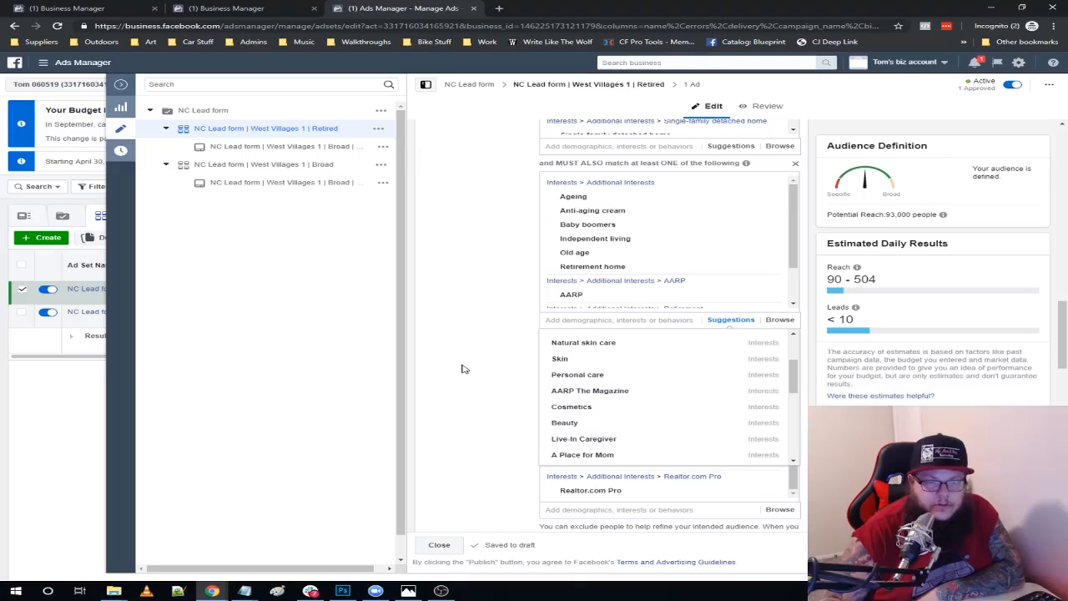
# Look through the must-also-match suggestions, from Retirement planning to Cosmetology, for further retirement-related interests.
pyautogui.moveTo(656, 407)
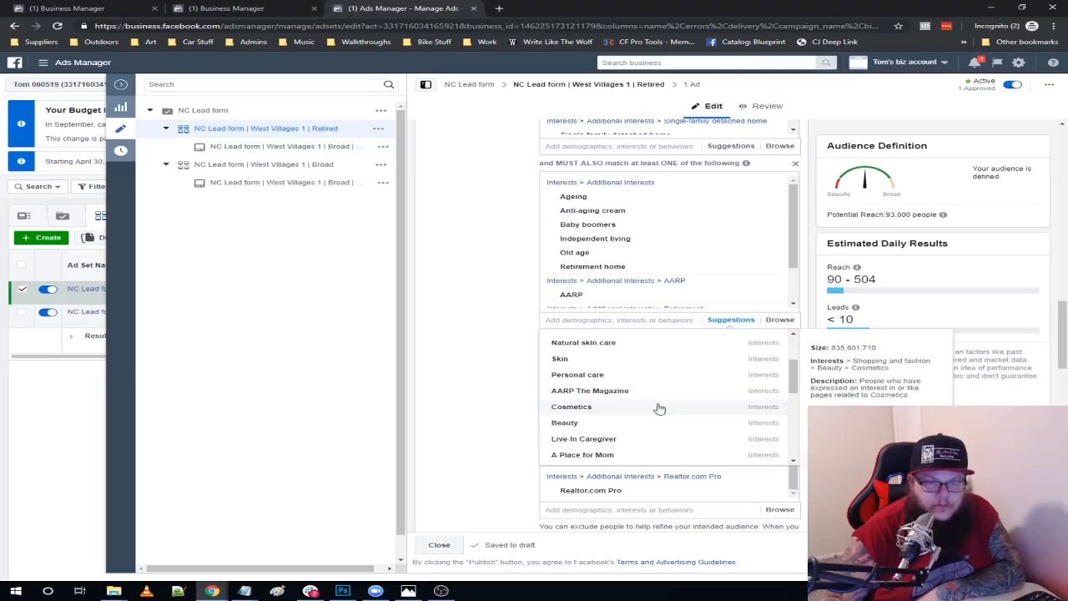
pyautogui.scroll(-1, 659, 408)
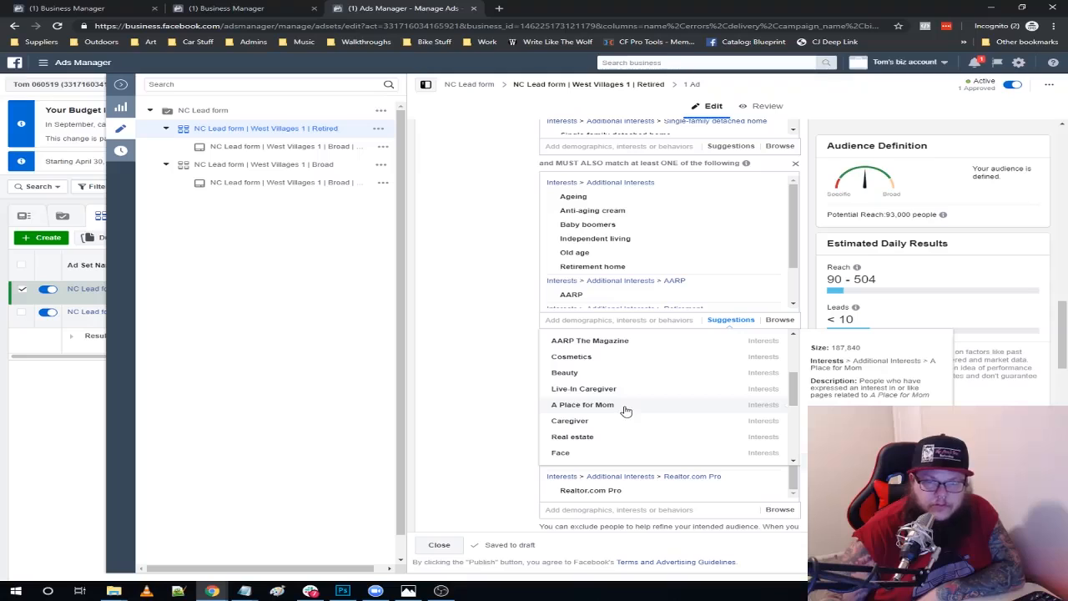
pyautogui.scroll(-2, 621, 444)
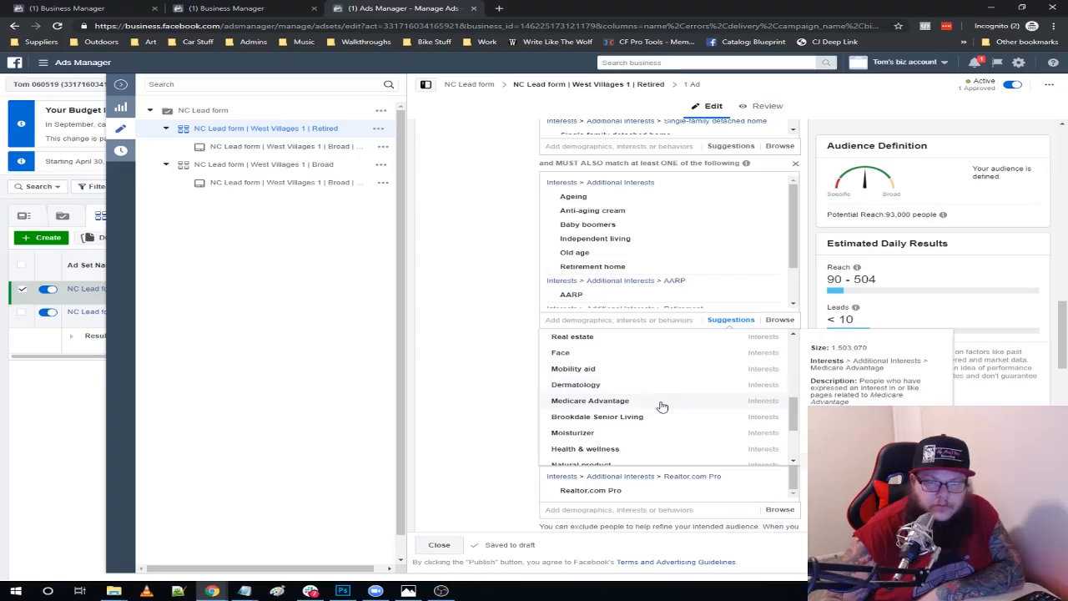
pyautogui.scroll(-1, 641, 434)
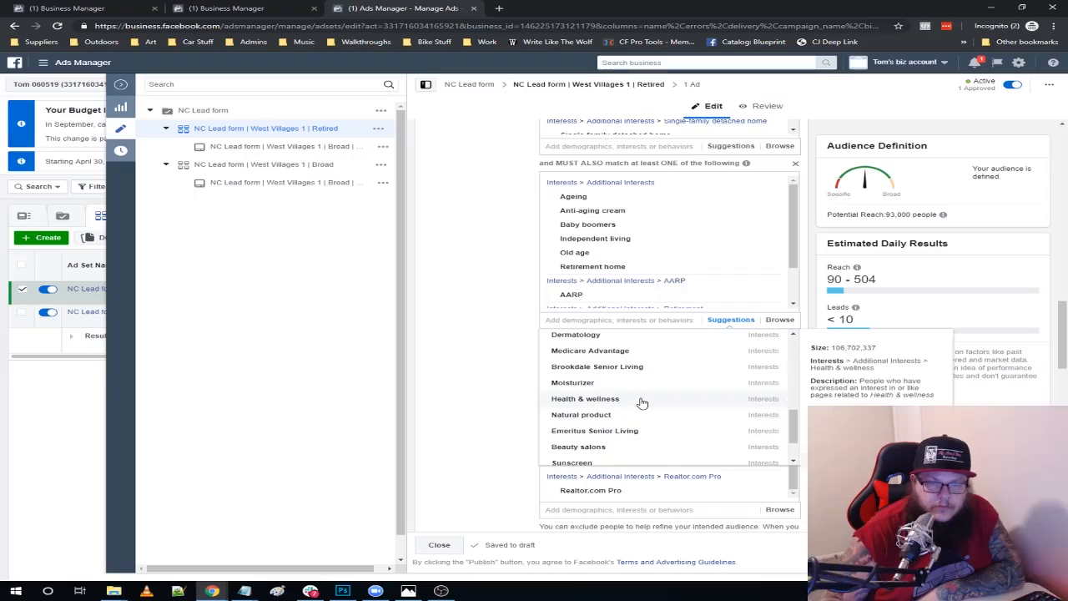
pyautogui.scroll(-1, 640, 403)
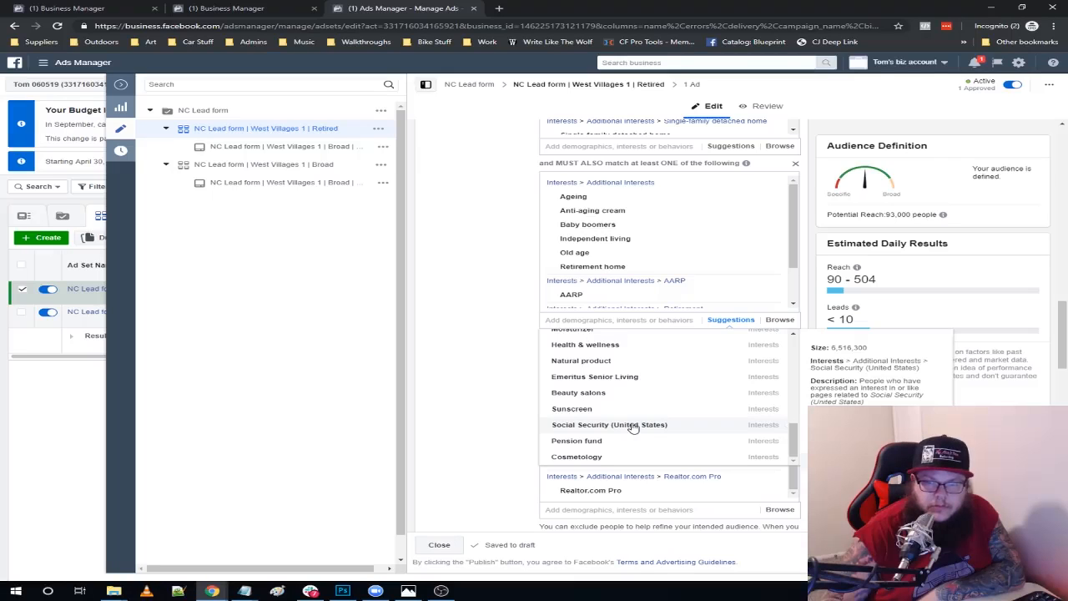
pyautogui.scroll(3, 634, 427)
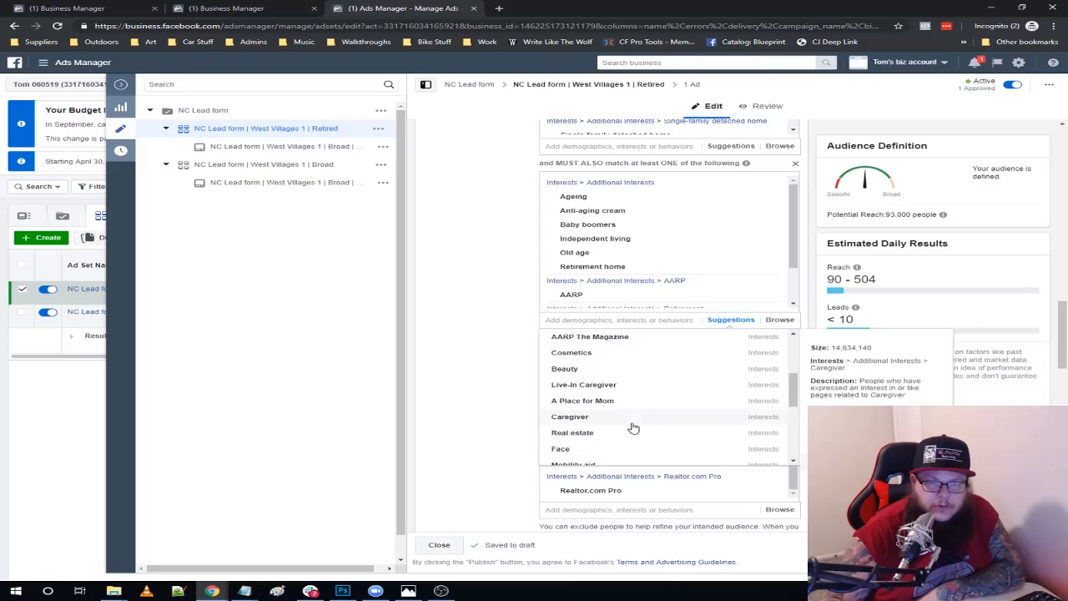
pyautogui.scroll(1, 629, 427)
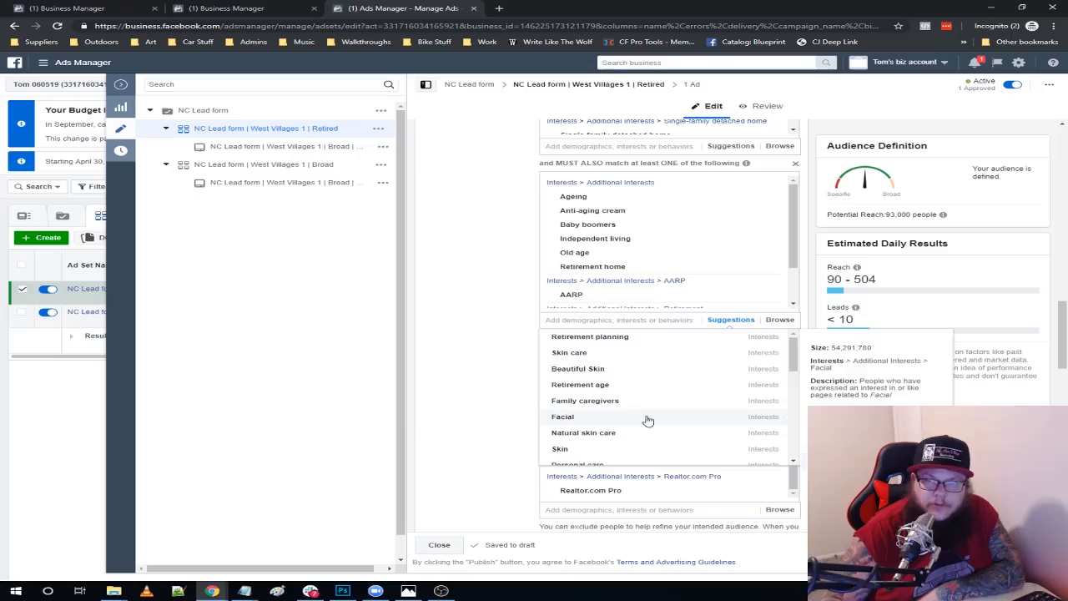
pyautogui.scroll(1, 640, 370)
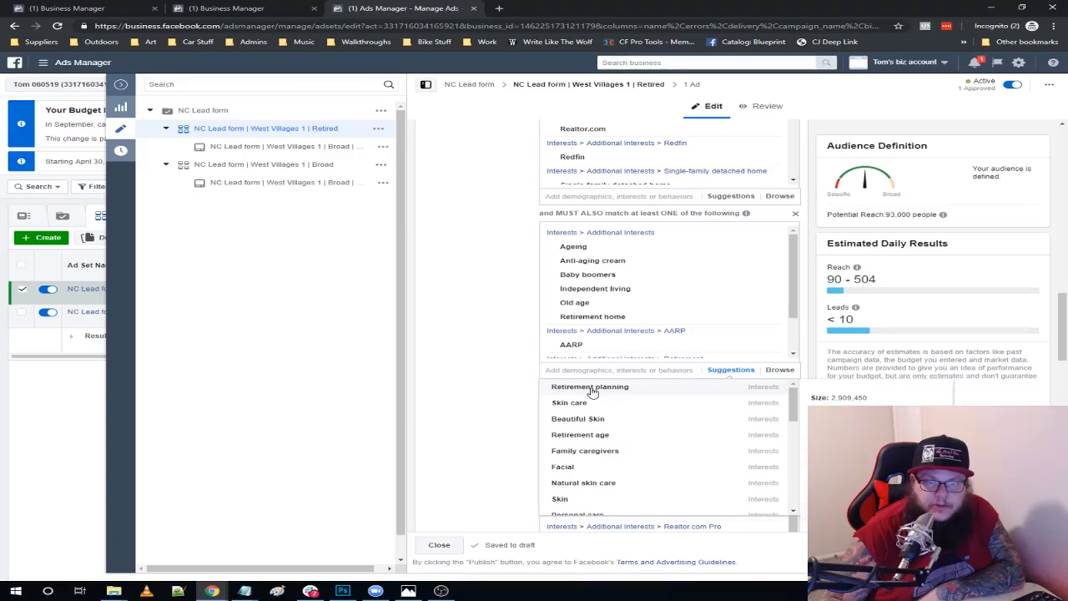
# Try adding the suggested interest Retirement planning to the must-also-match condition, and remove it again.
pyautogui.click(590, 388)
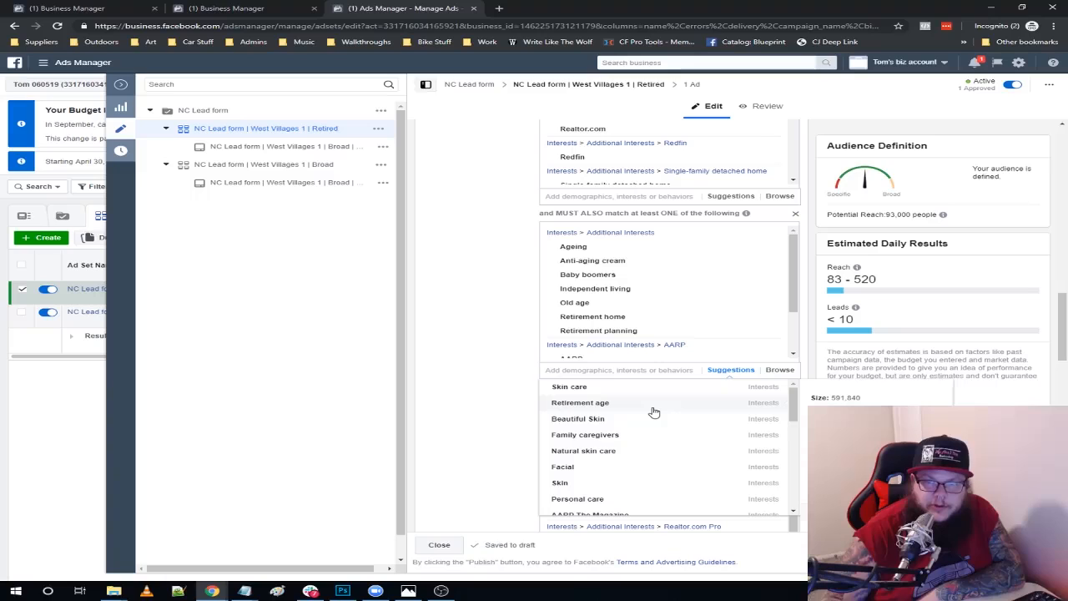
pyautogui.moveTo(647, 330)
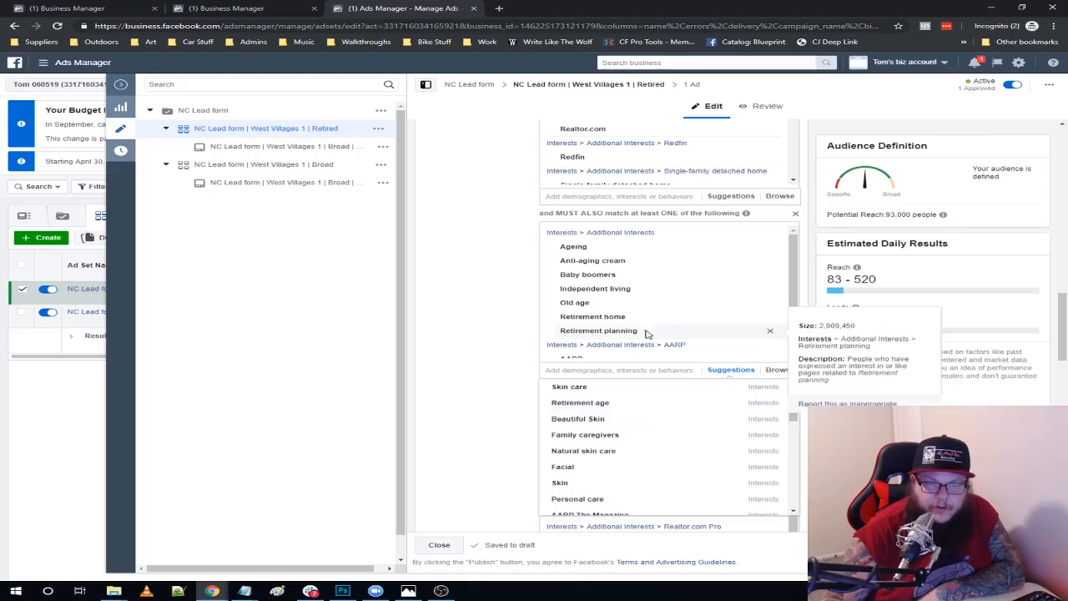
pyautogui.click(772, 335)
# Recheck the complete list of must-also-match suggestions for suitable retirement interests and close the list.
pyautogui.scroll(-1, 605, 415)
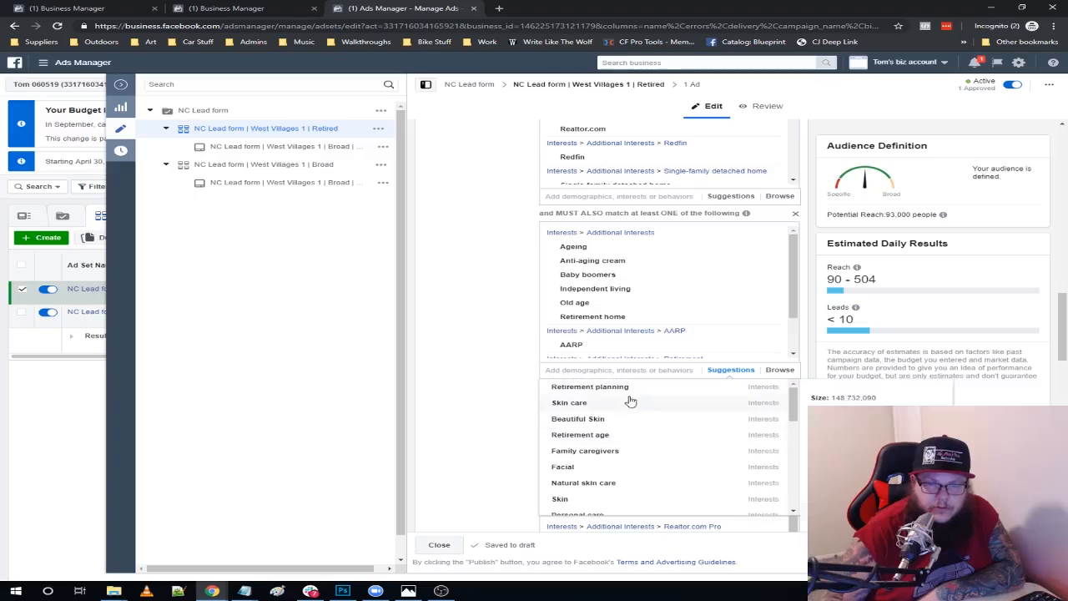
pyautogui.scroll(1, 634, 393)
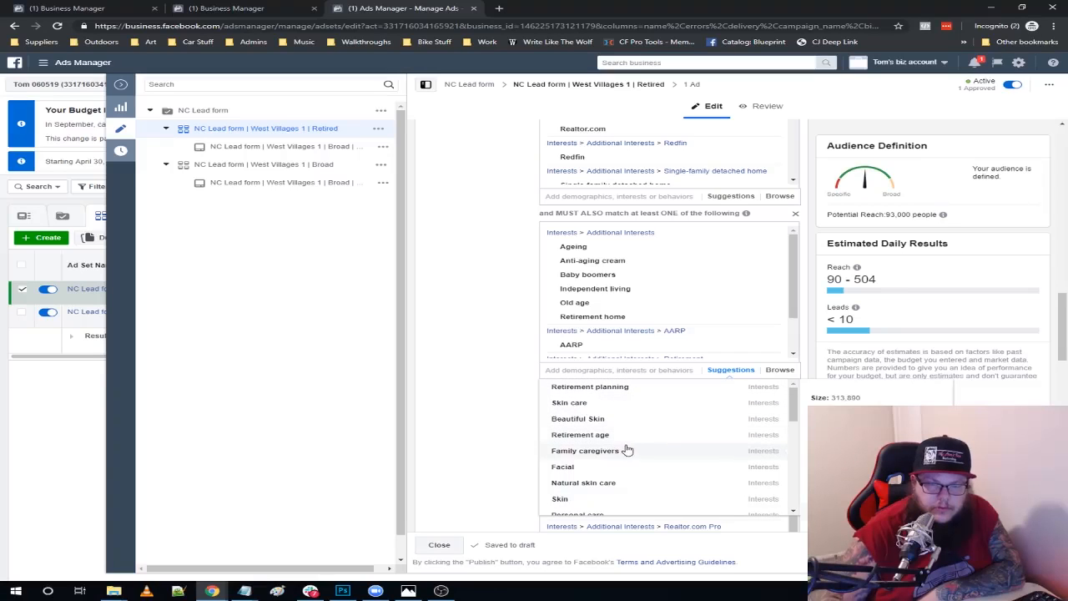
pyautogui.scroll(-3, 654, 455)
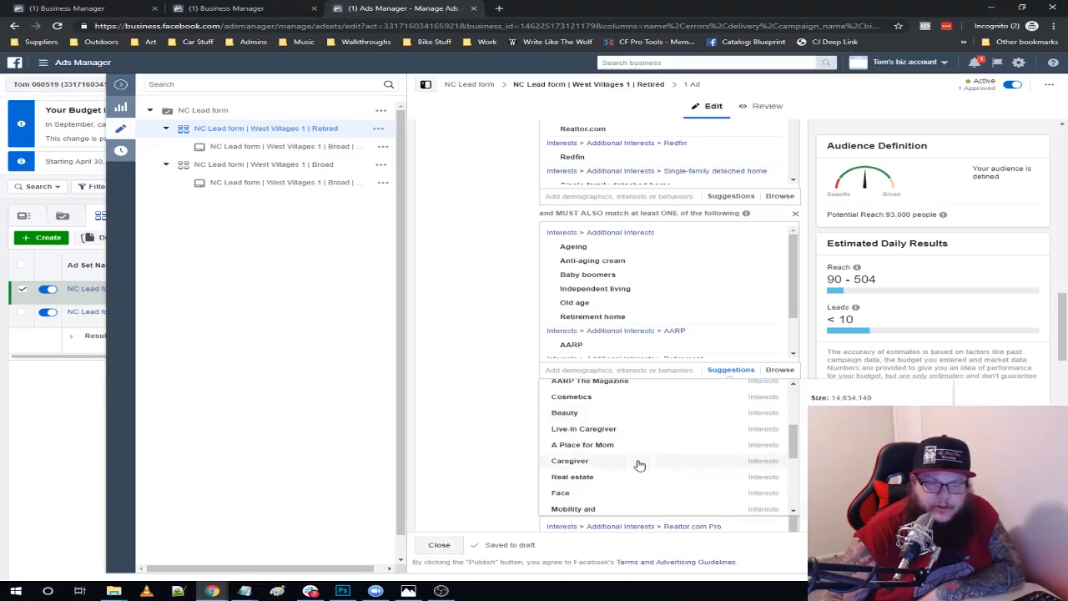
pyautogui.scroll(-1, 615, 458)
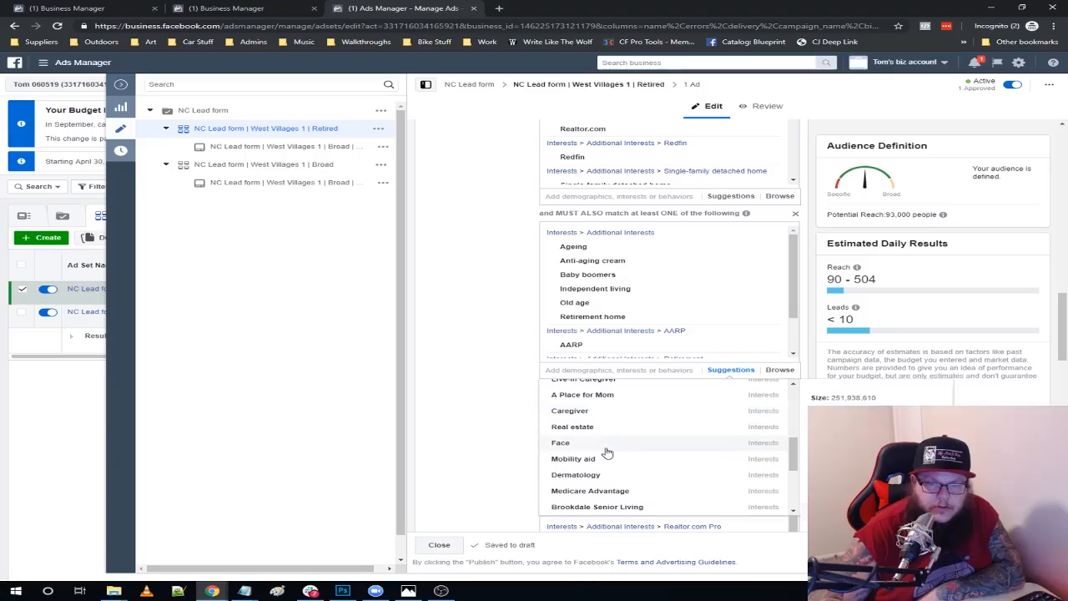
pyautogui.scroll(-1, 613, 464)
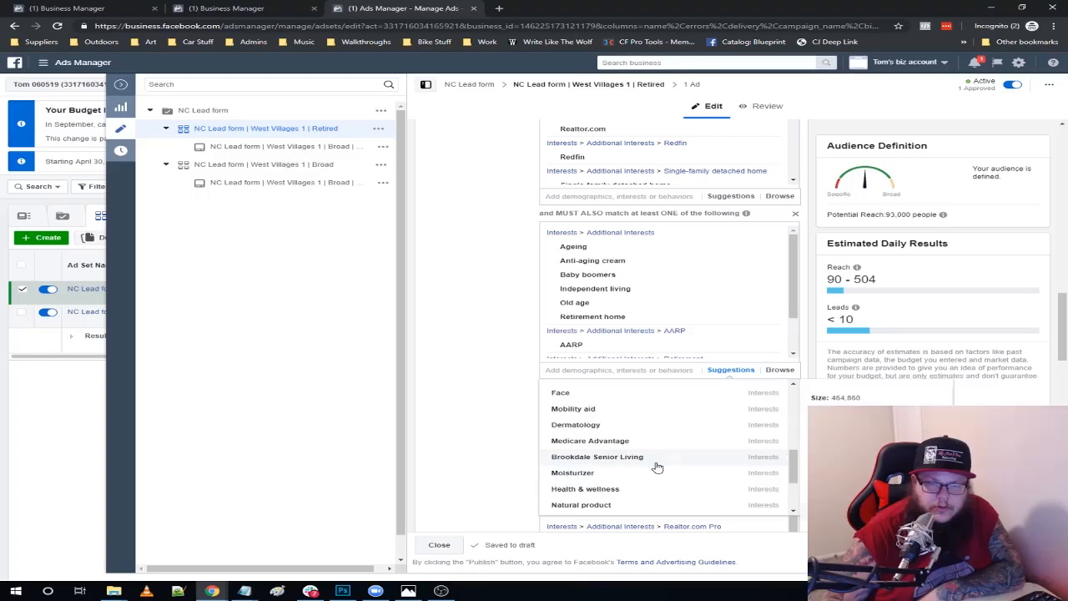
pyautogui.scroll(-2, 657, 467)
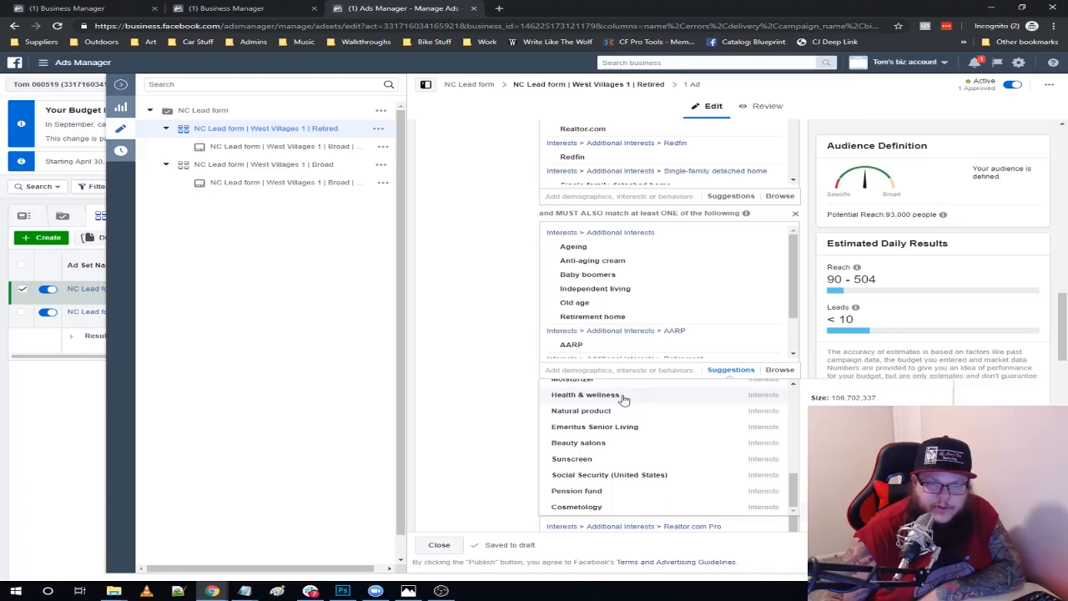
pyautogui.scroll(2, 624, 400)
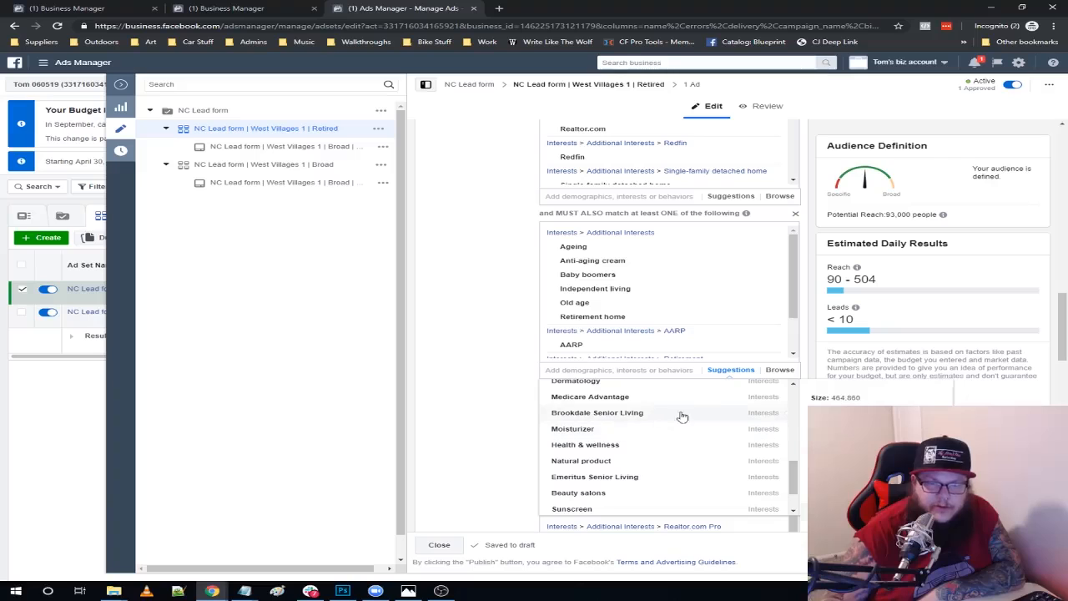
pyautogui.scroll(-2, 659, 430)
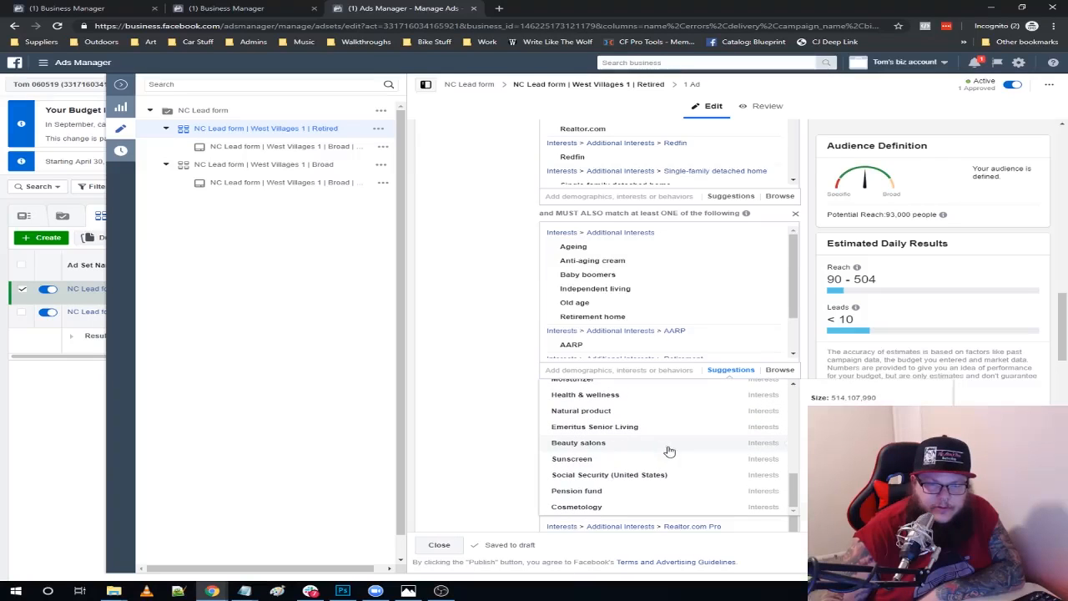
pyautogui.scroll(-1, 668, 451)
pyautogui.scroll(4, 646, 408)
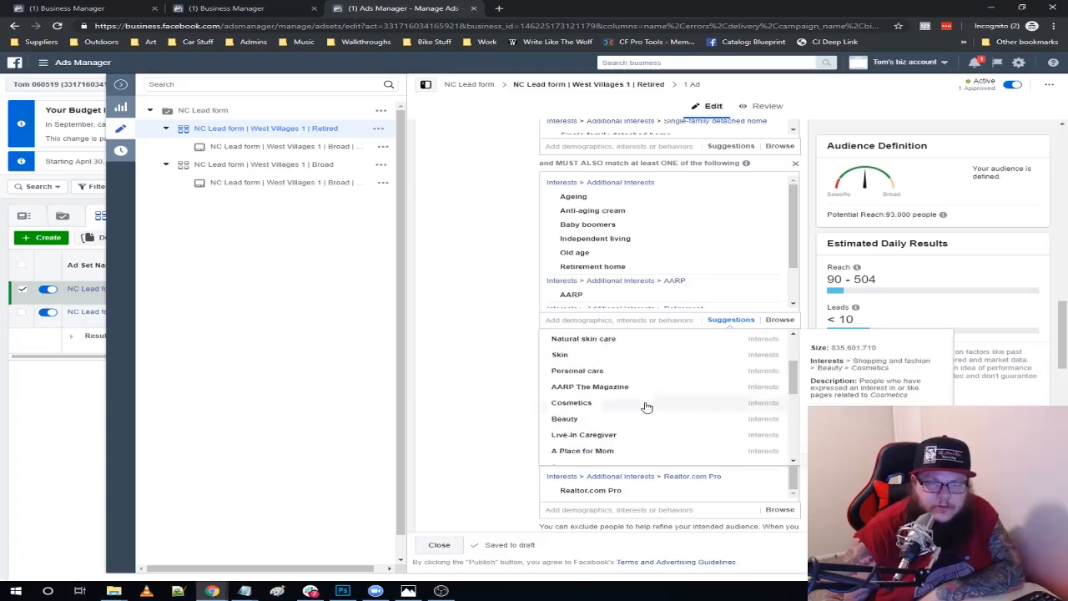
pyautogui.scroll(2, 605, 403)
pyautogui.scroll(2, 451, 427)
pyautogui.click(451, 426)
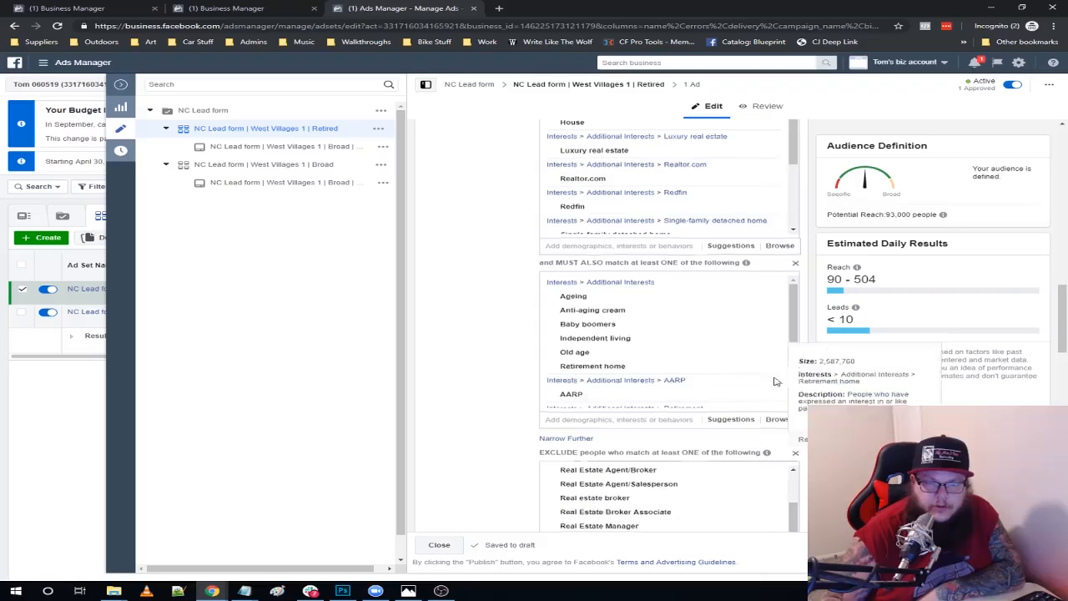
# Save the ad set's current targeting as a new audience named Venice-Retirement-Community.
pyautogui.scroll(-10, 709, 388)
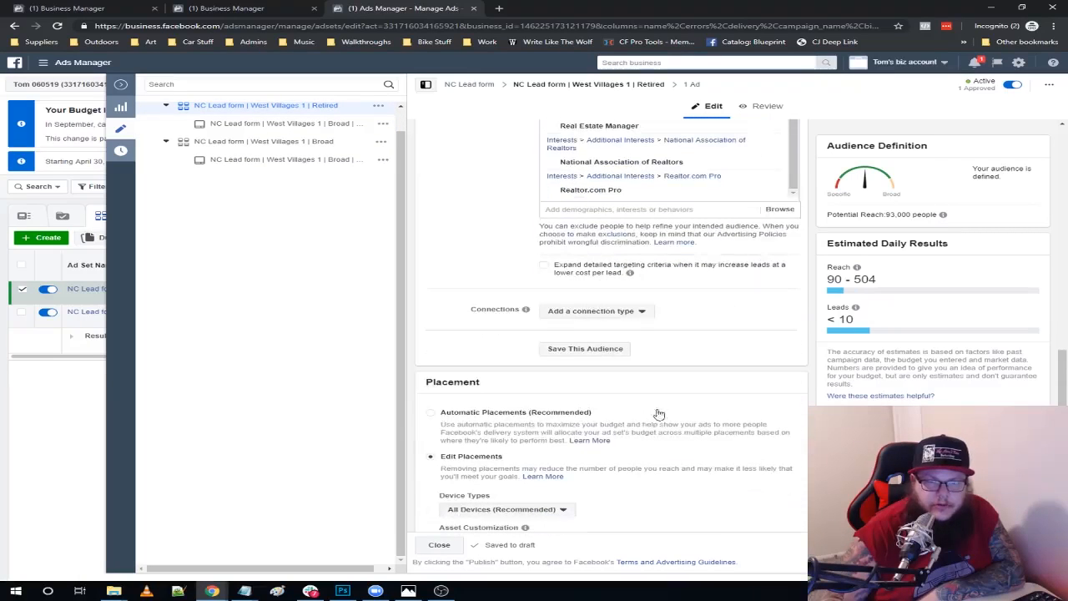
pyautogui.scroll(-3, 515, 410)
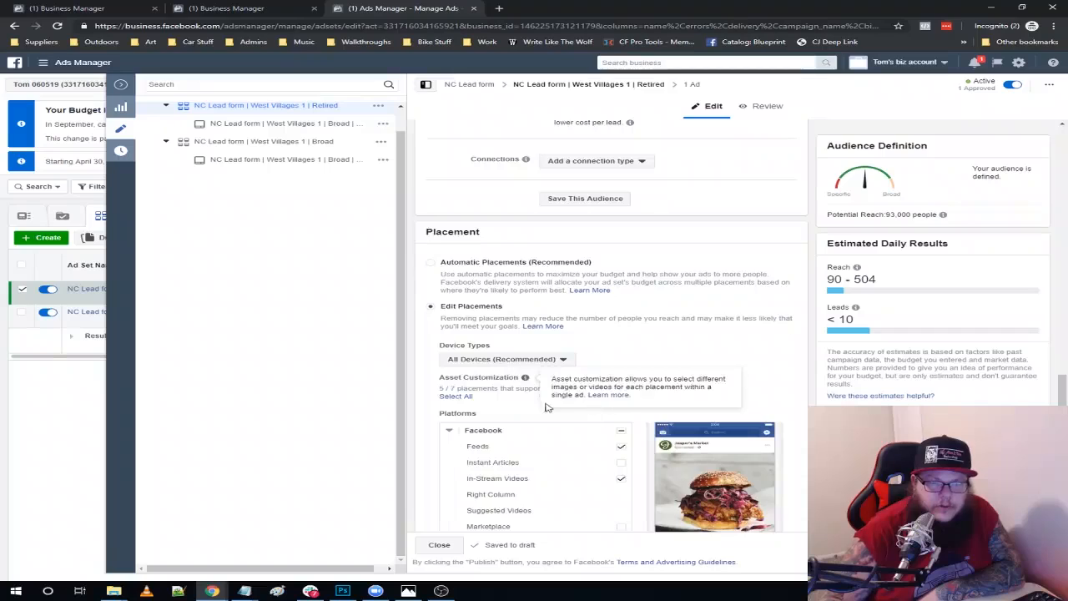
pyautogui.scroll(8, 547, 408)
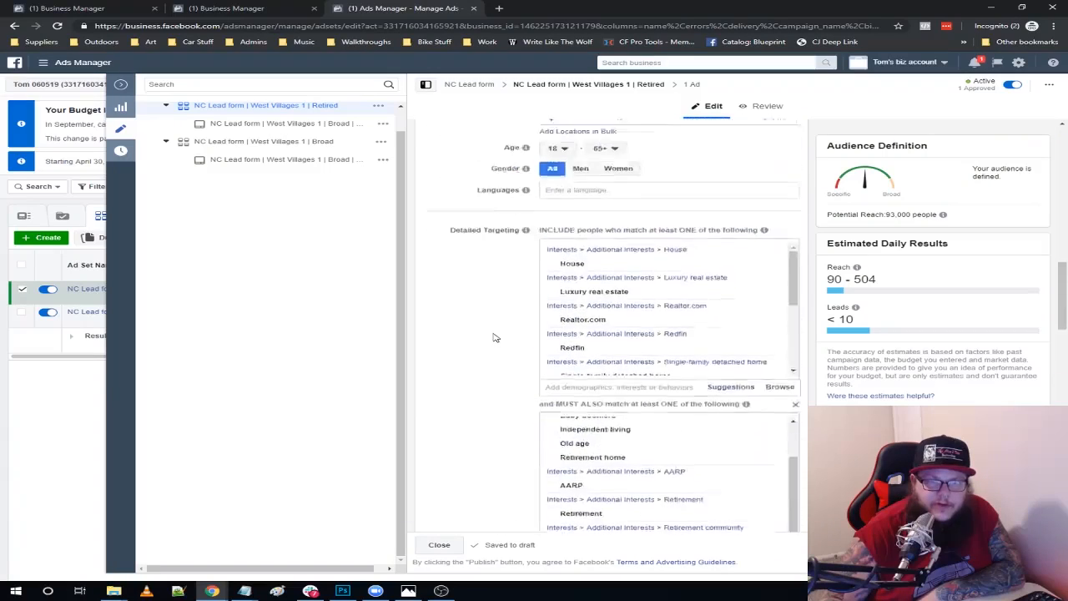
pyautogui.scroll(-5, 491, 351)
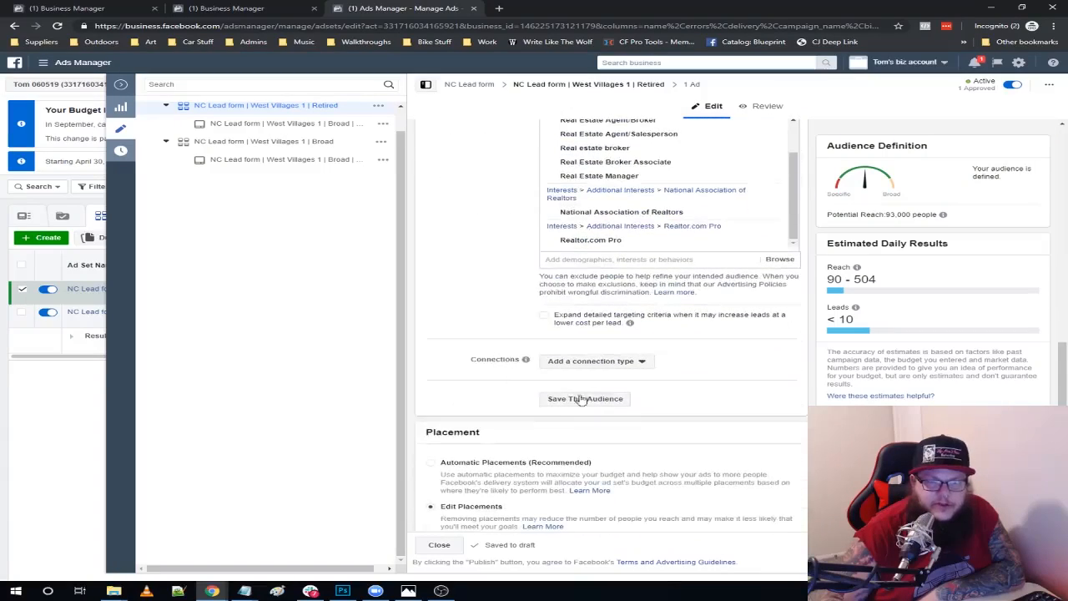
pyautogui.click(581, 399)
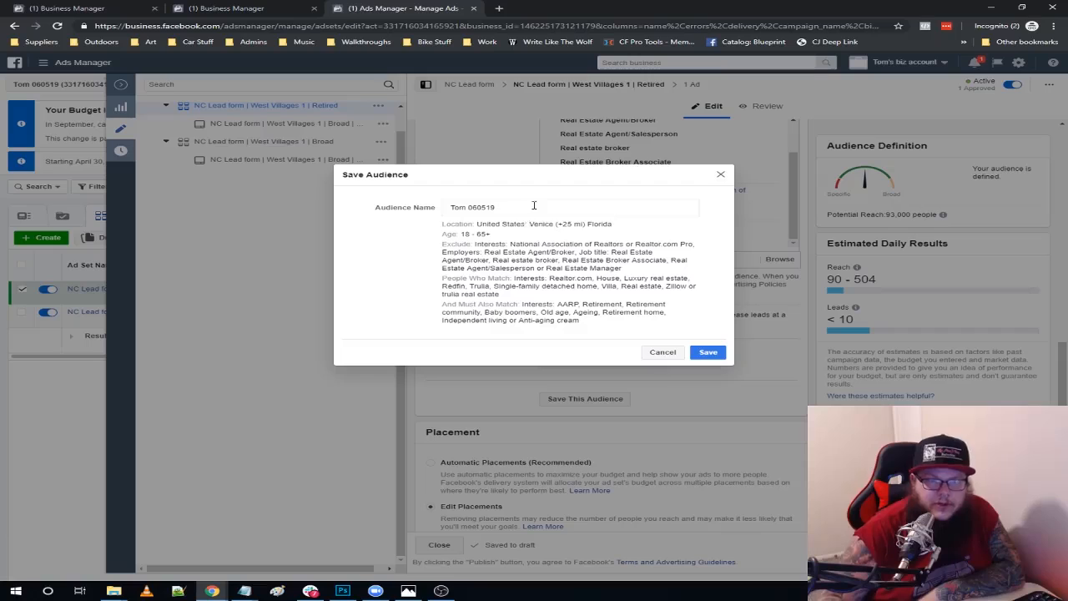
pyautogui.moveTo(534, 205); pyautogui.dragTo(440, 209)
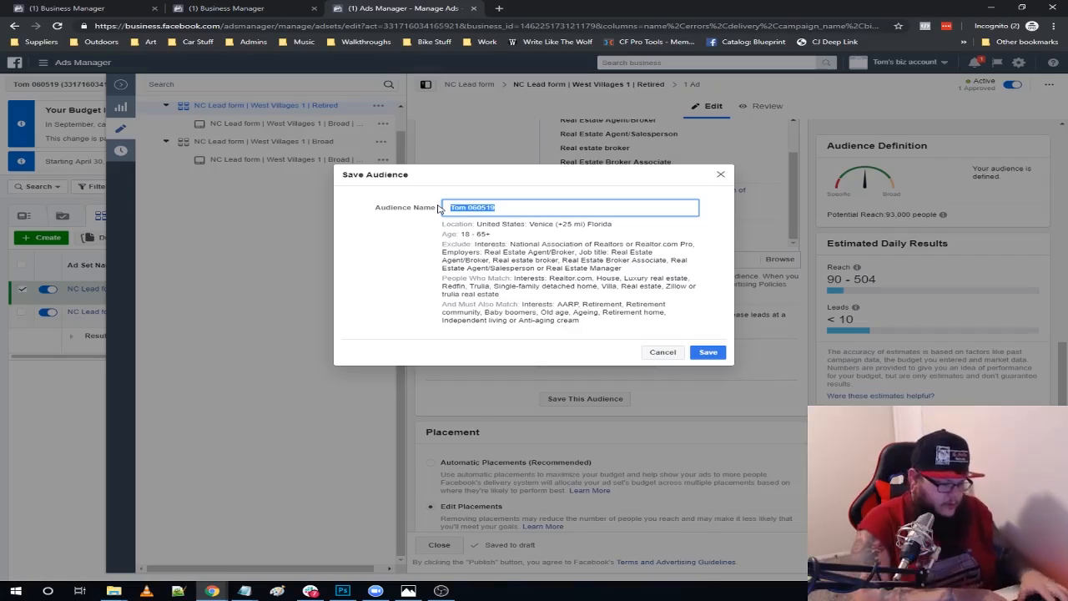
pyautogui.write('Venice-')
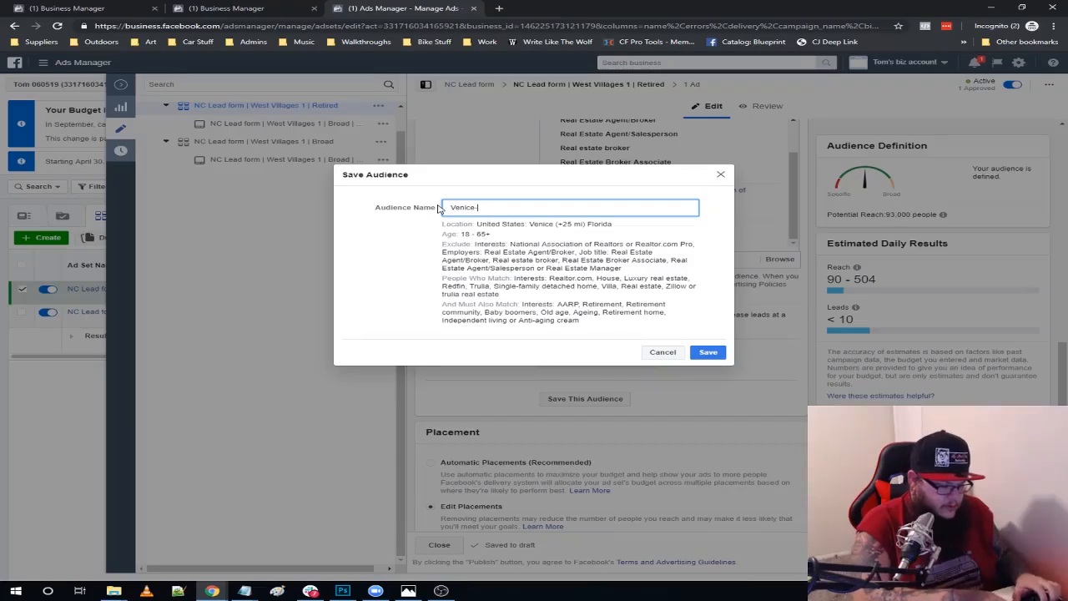
pyautogui.write('Re')
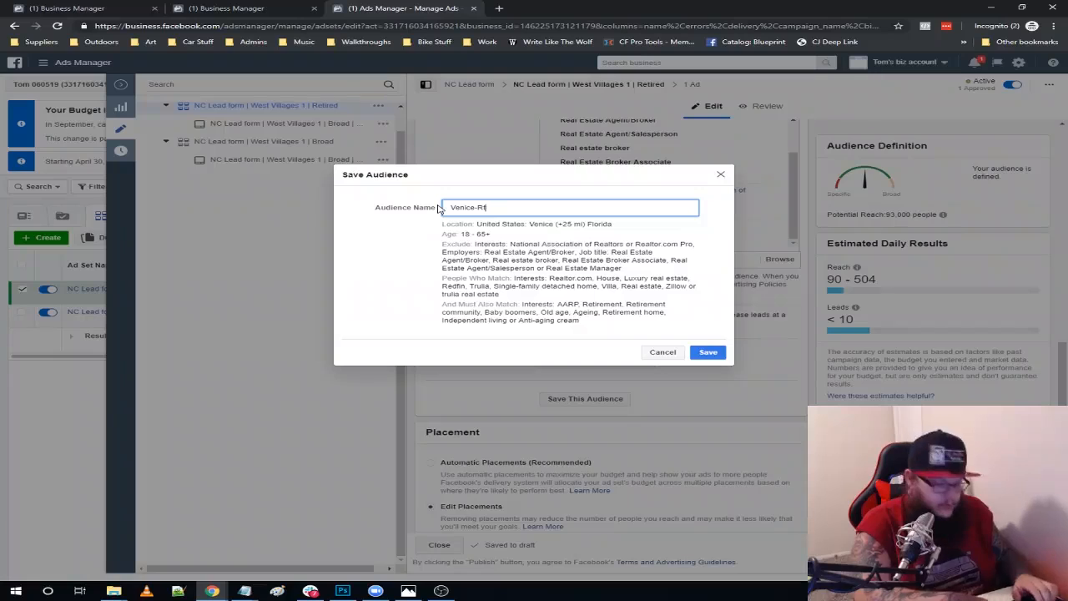
pyautogui.write('tirem')
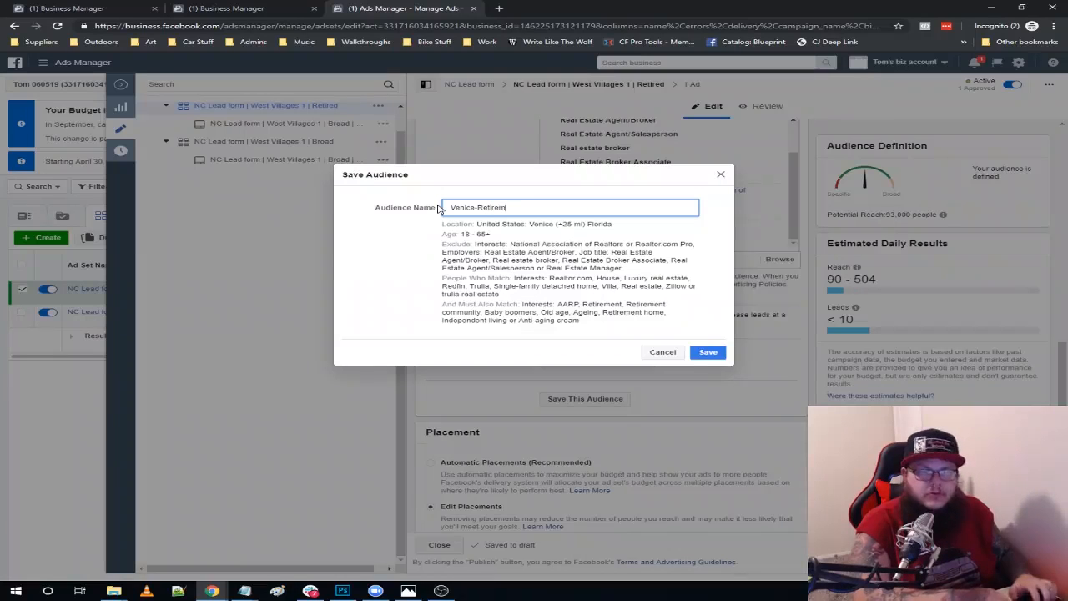
pyautogui.write('ent-Com')
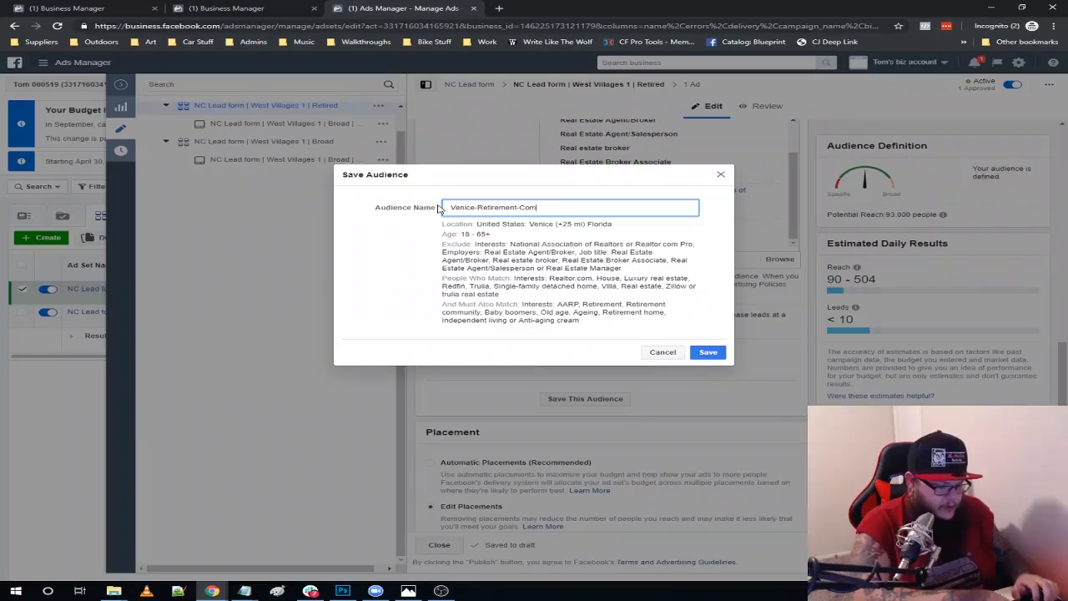
pyautogui.write('munity')
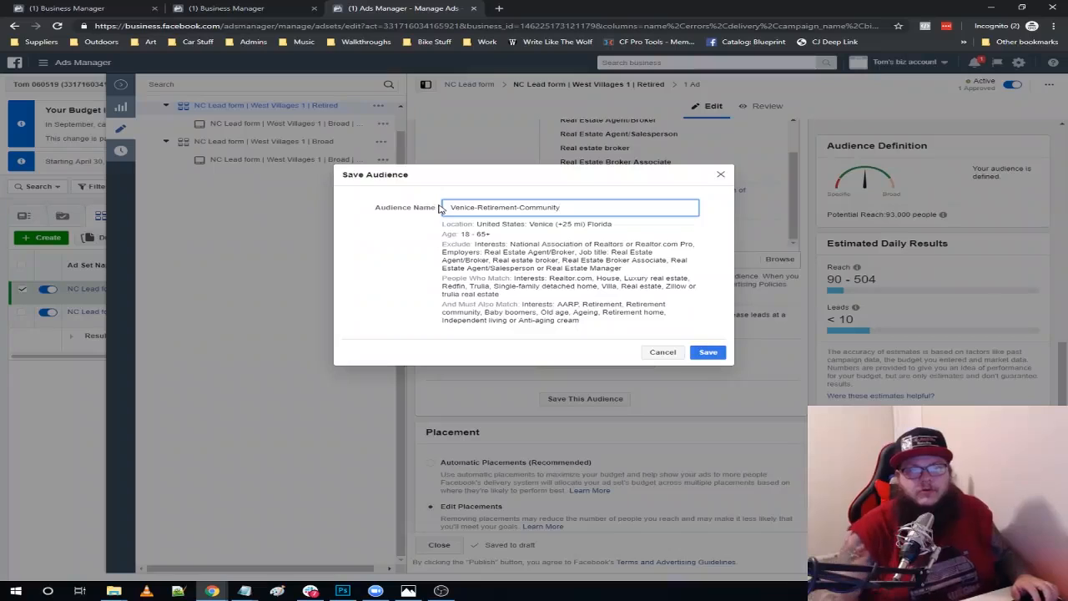
pyautogui.click(708, 351)
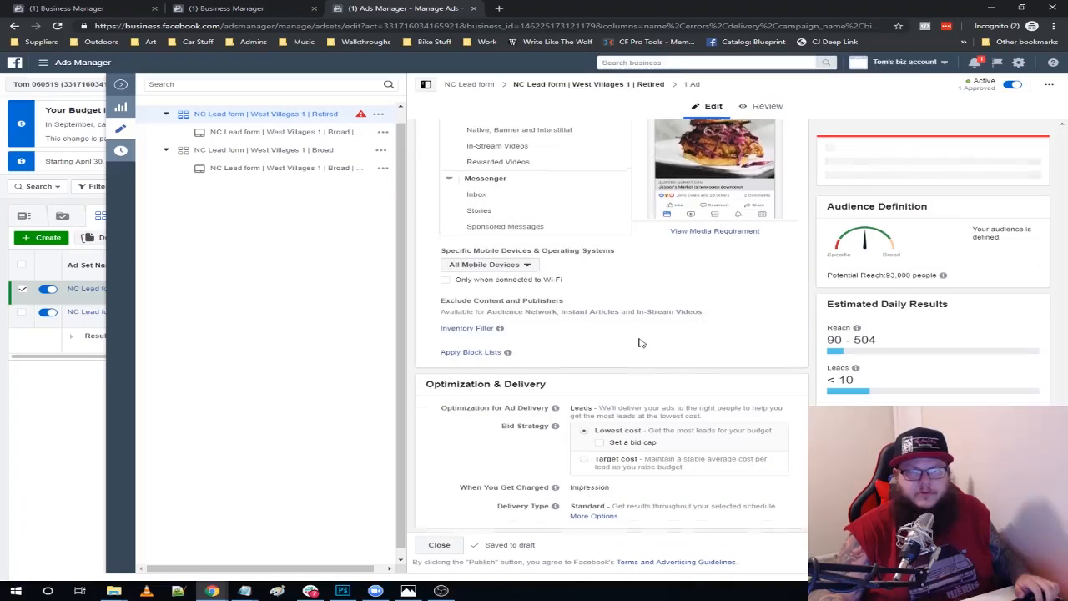
# Review the saved audience's summary in the ad set, along with its budget and schedule settings.
pyautogui.scroll(3, 583, 332)
pyautogui.scroll(6, 583, 332)
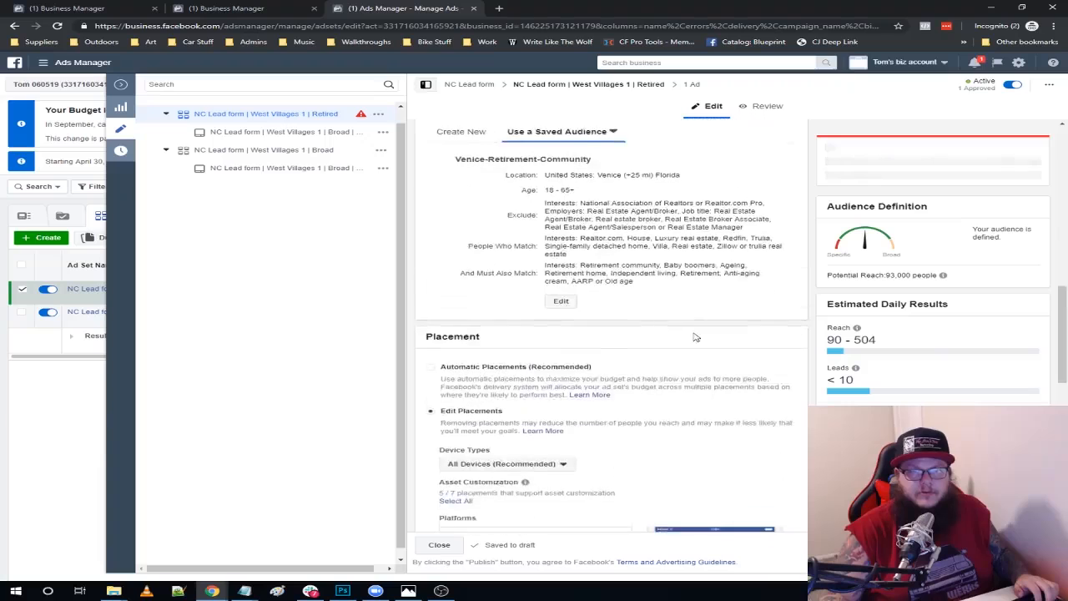
pyautogui.scroll(1, 667, 340)
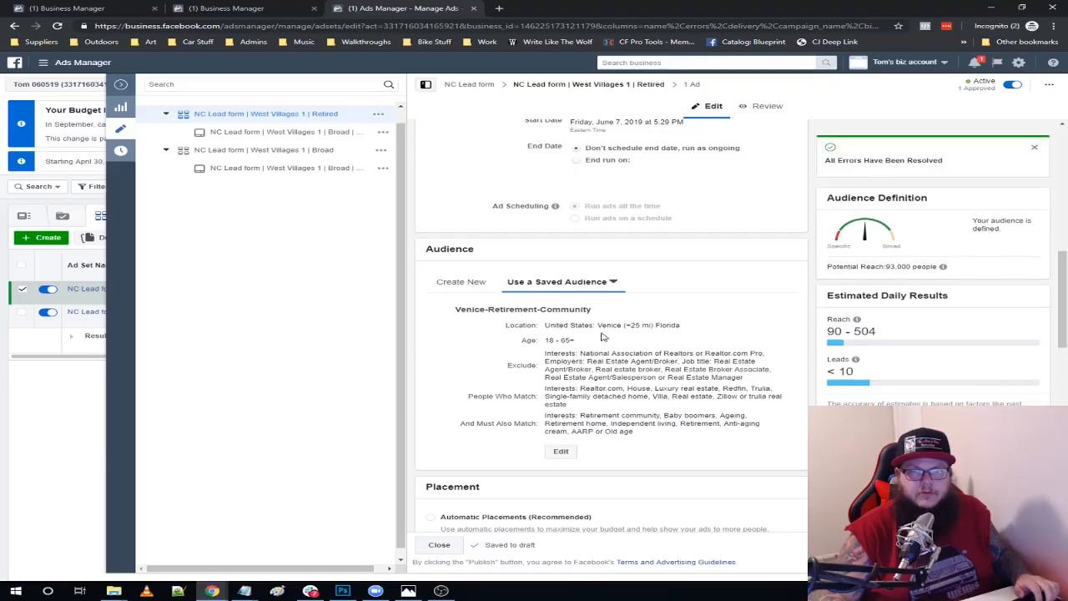
pyautogui.scroll(10, 632, 343)
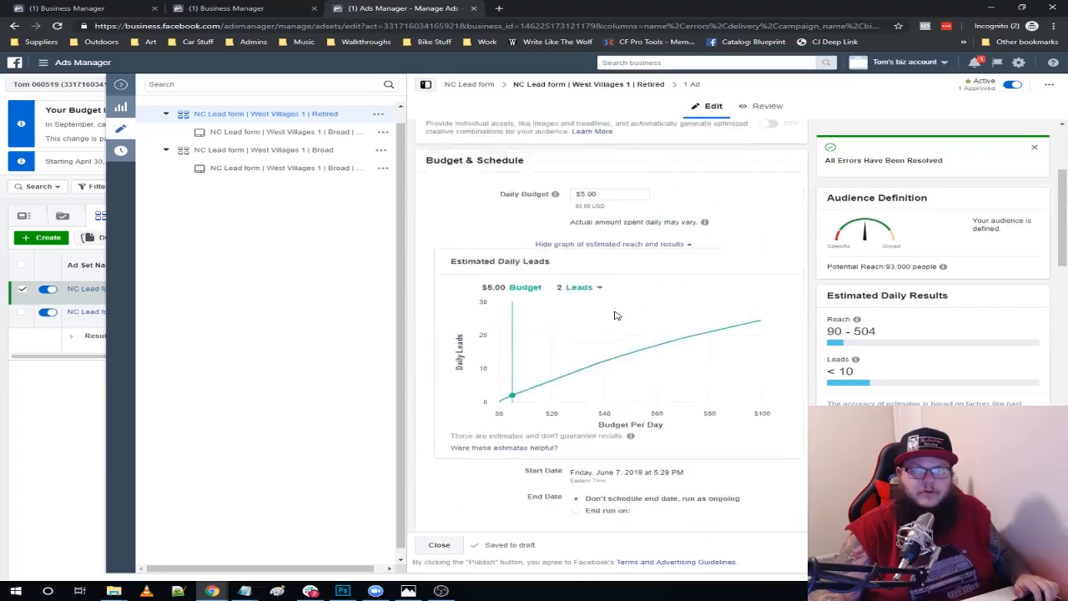
# Review the Retired ad set's name, placements and optimization and delivery settings, and open its slide show ad.
pyautogui.click(619, 140)
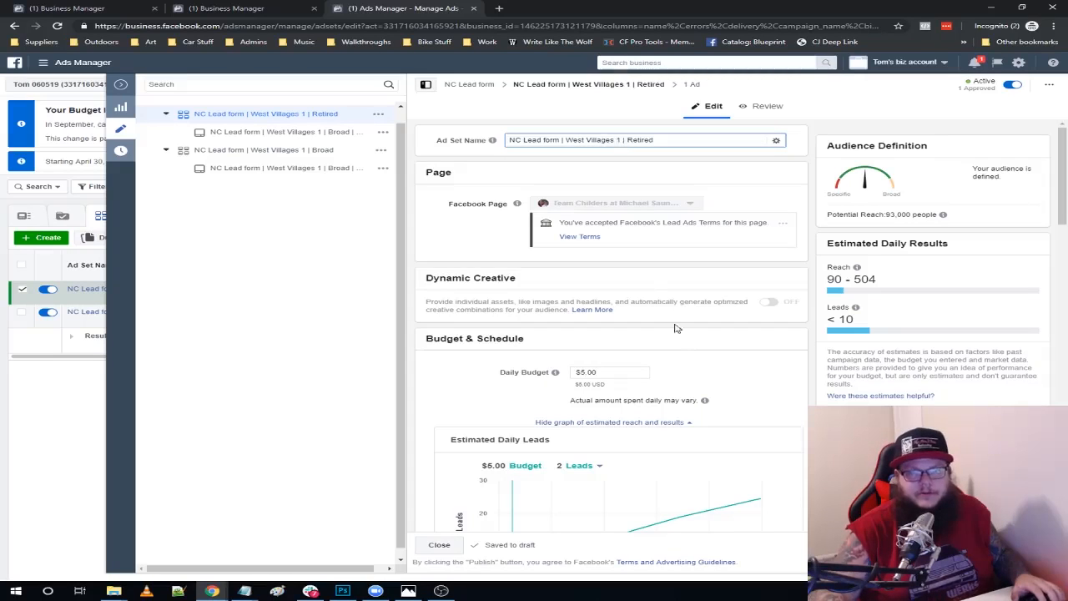
pyautogui.scroll(-10, 676, 328)
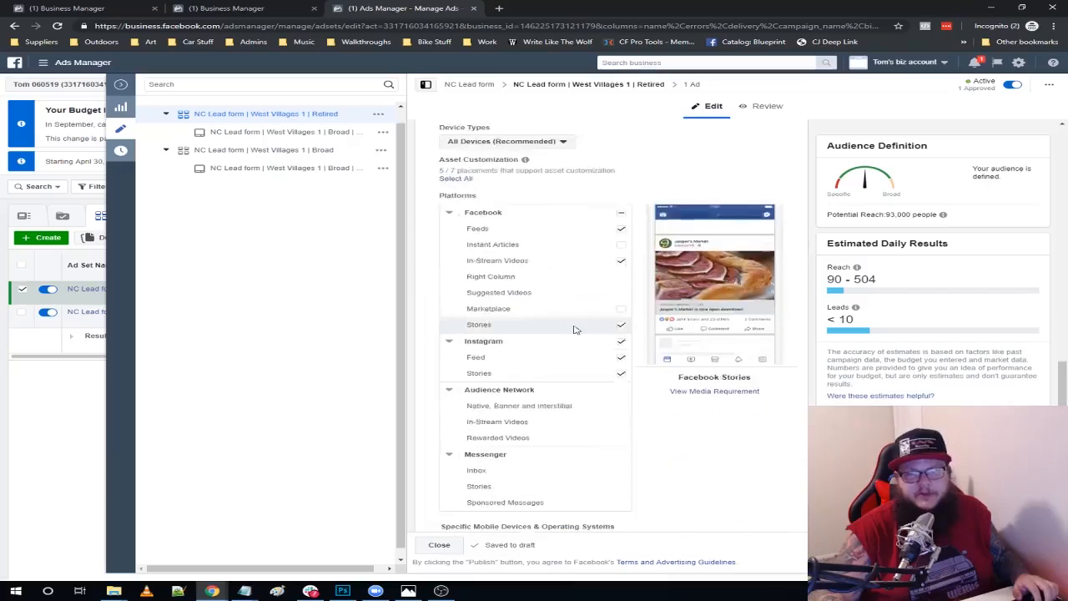
pyautogui.scroll(4, 543, 373)
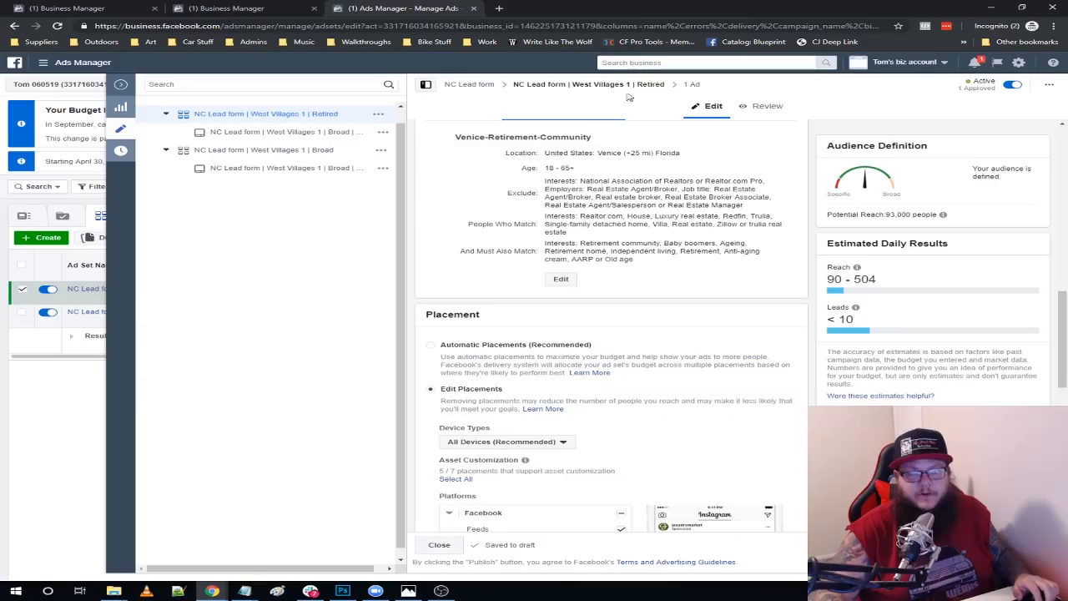
pyautogui.scroll(-5, 735, 326)
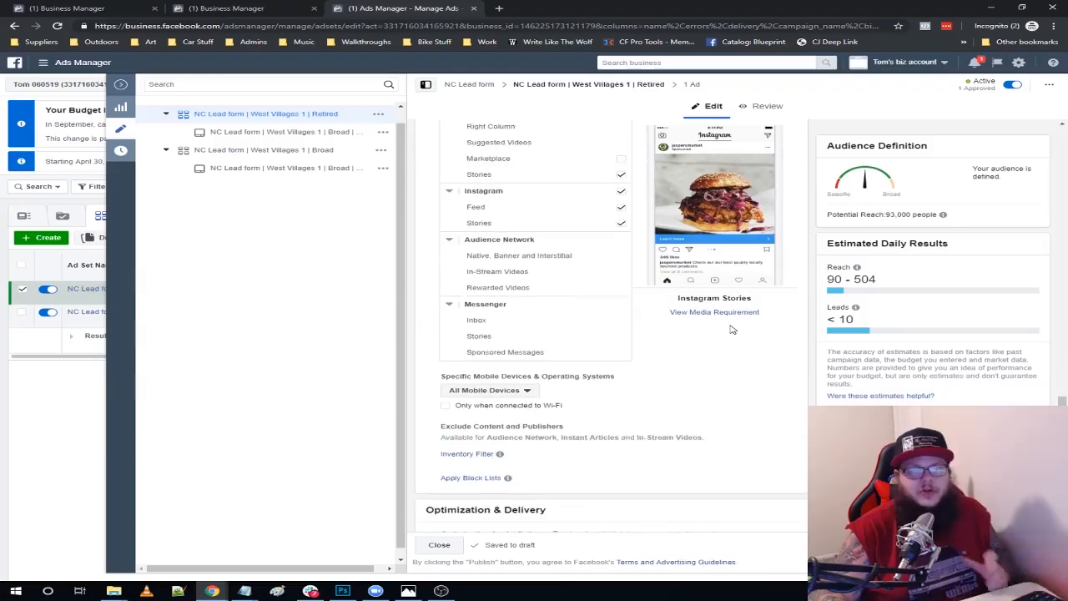
pyautogui.scroll(-2, 731, 330)
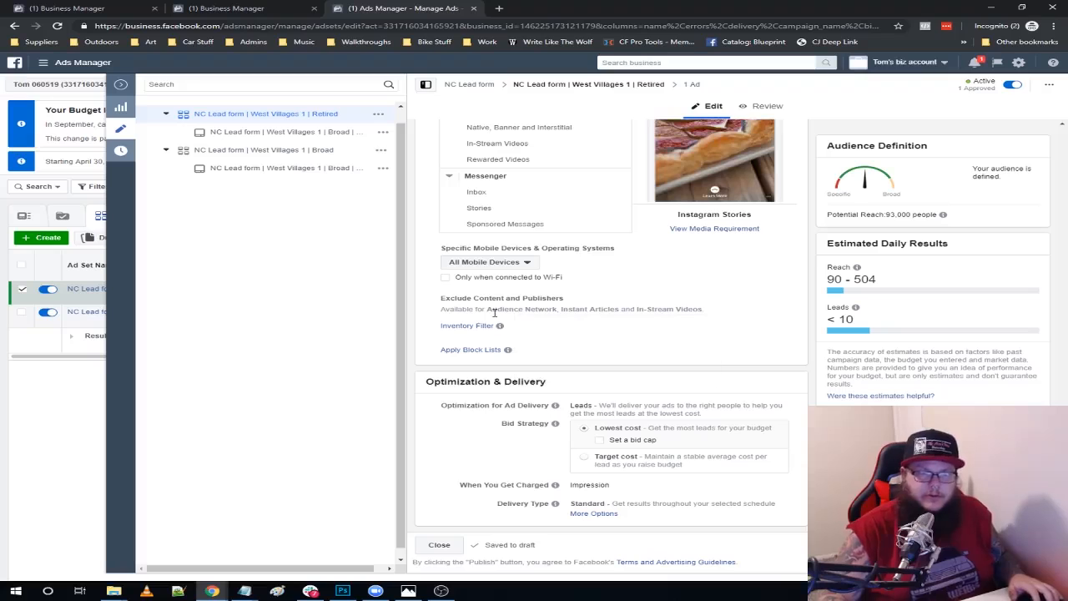
pyautogui.click(308, 137)
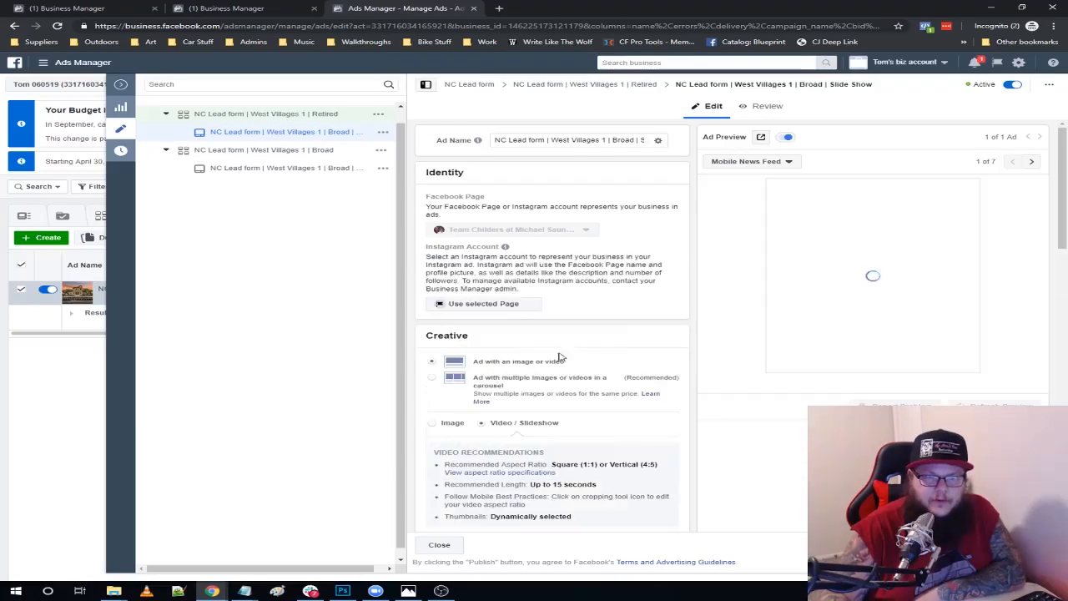
pyautogui.scroll(-1, 622, 353)
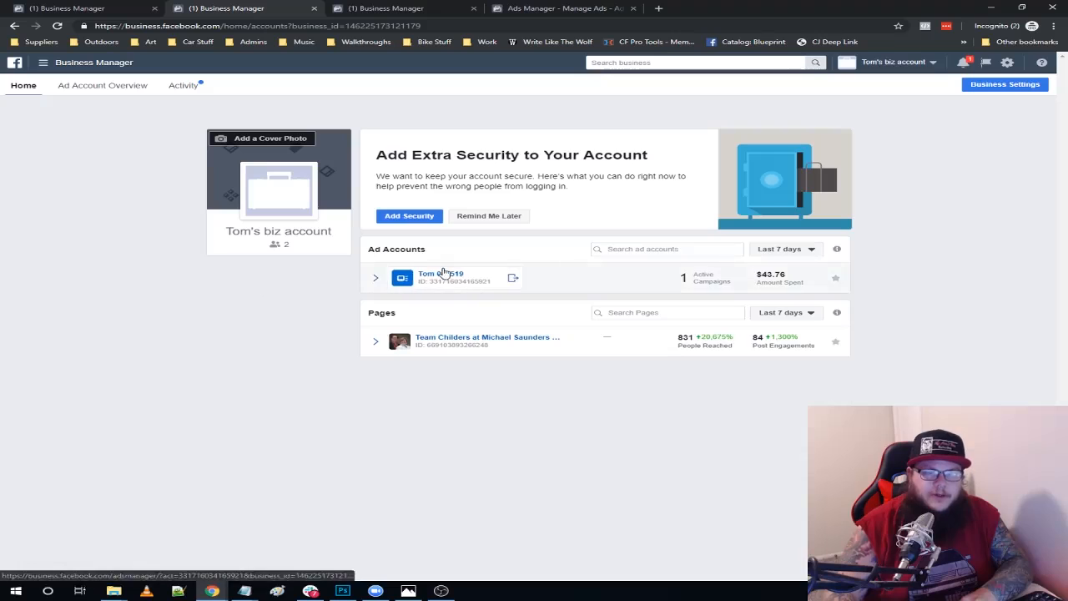
# Reopen the ad account from Business Manager and close the leftover Business Manager and Ads Manager tabs.
pyautogui.click(445, 274)
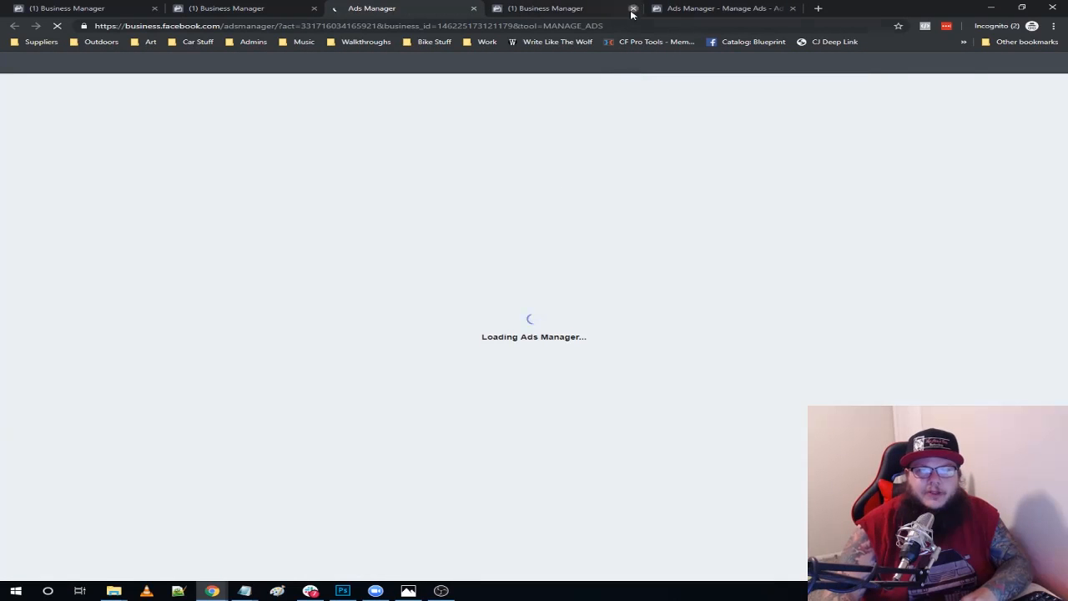
pyautogui.click(633, 10)
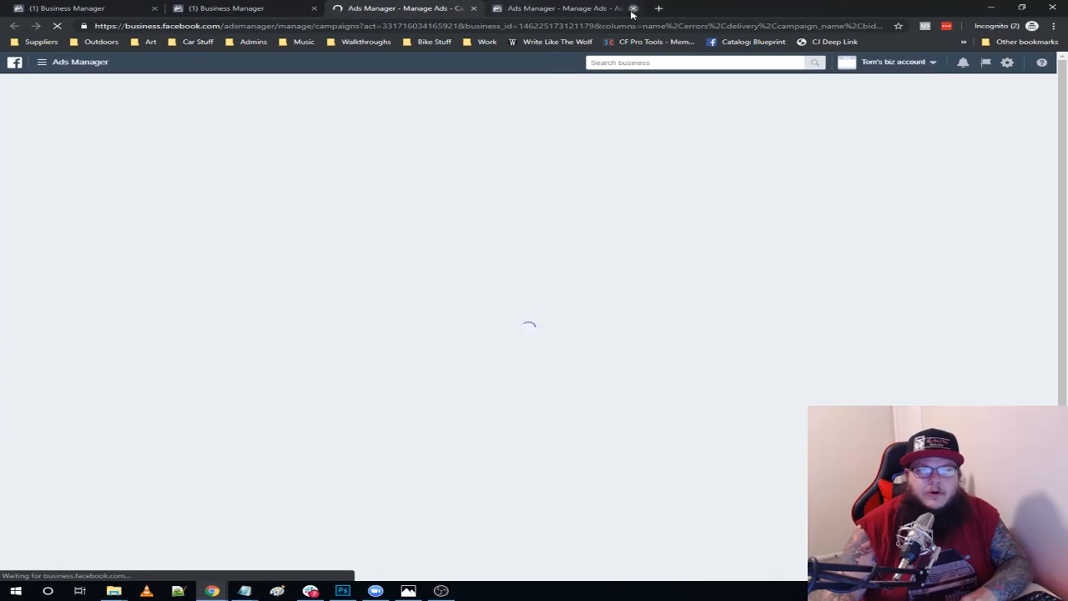
pyautogui.click(633, 10)
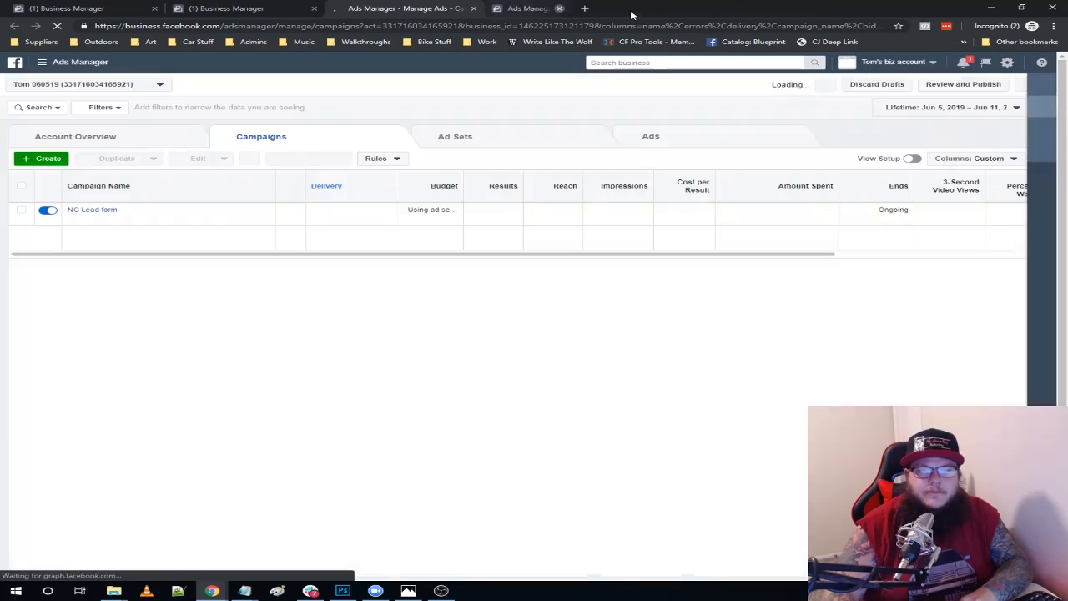
# Open the NC Lead form campaign and bring up the Retired ad set's ad for editing at its Instant Form section.
pyautogui.click(95, 211)
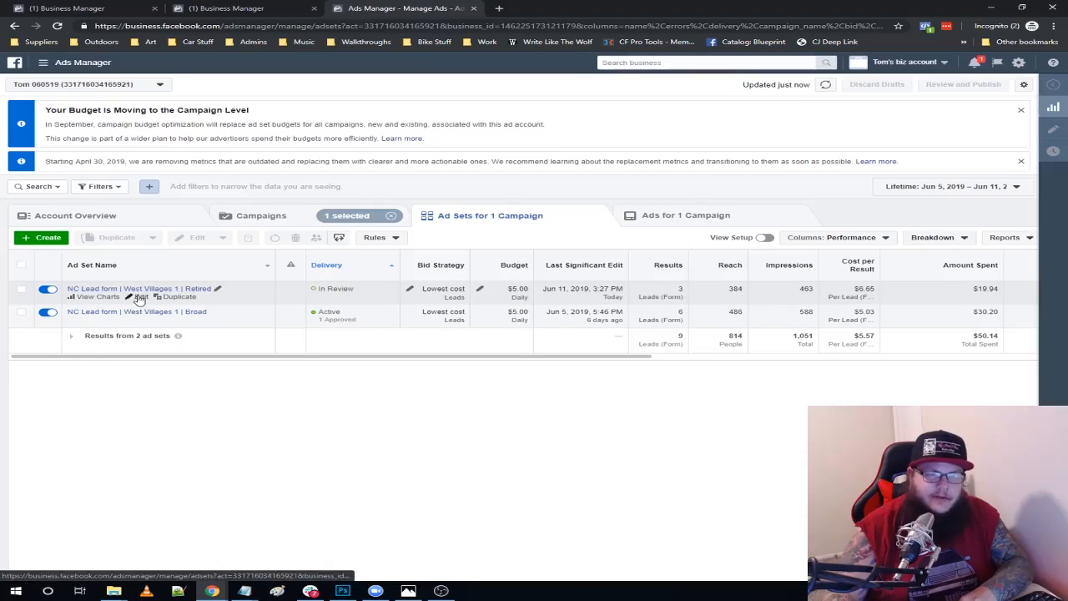
pyautogui.click(138, 297)
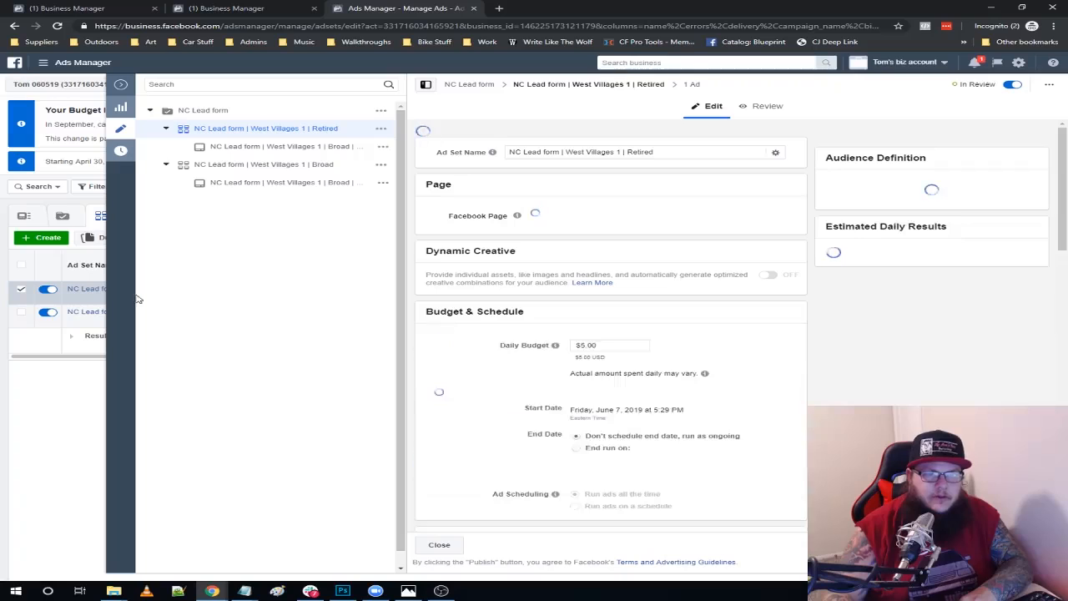
pyautogui.click(286, 146)
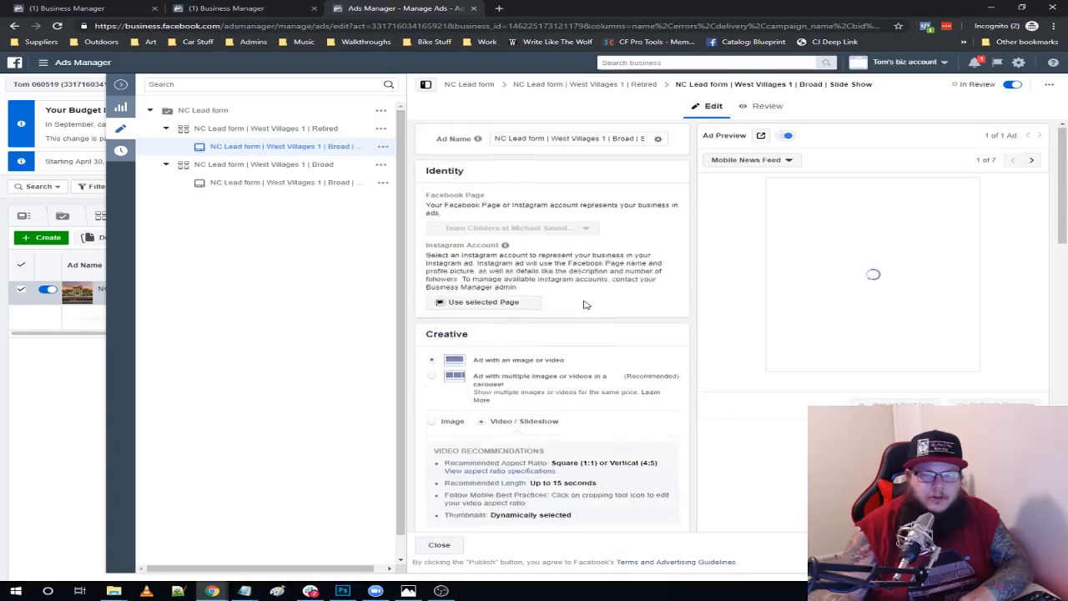
pyautogui.scroll(-5, 584, 305)
pyautogui.scroll(-10, 584, 305)
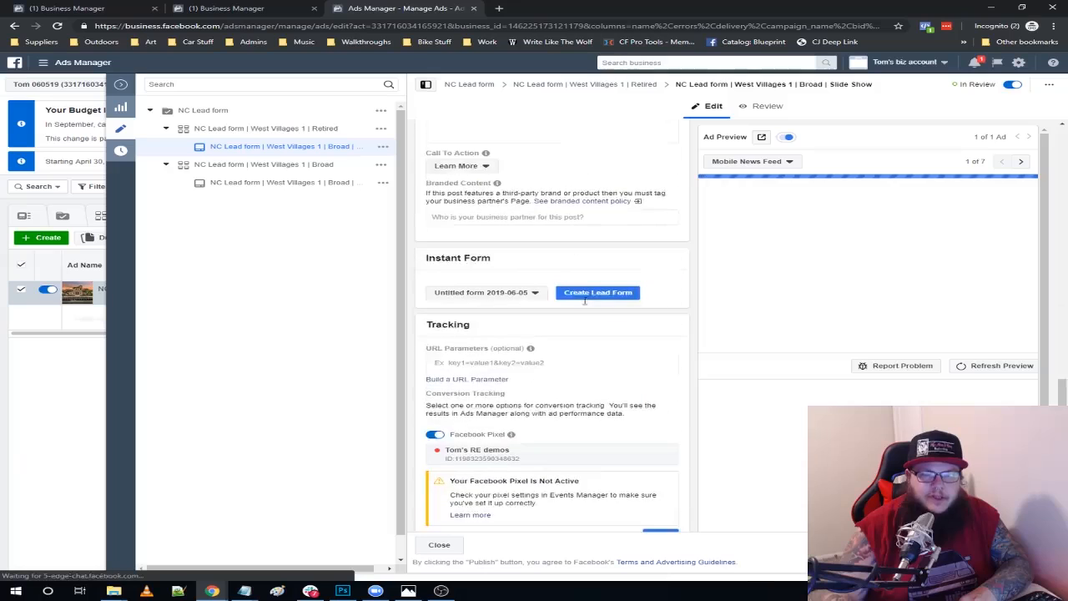
# Check the ad's available instant forms and create a new lead form by duplicating Untitled form 2019-06-05.
pyautogui.click(501, 242)
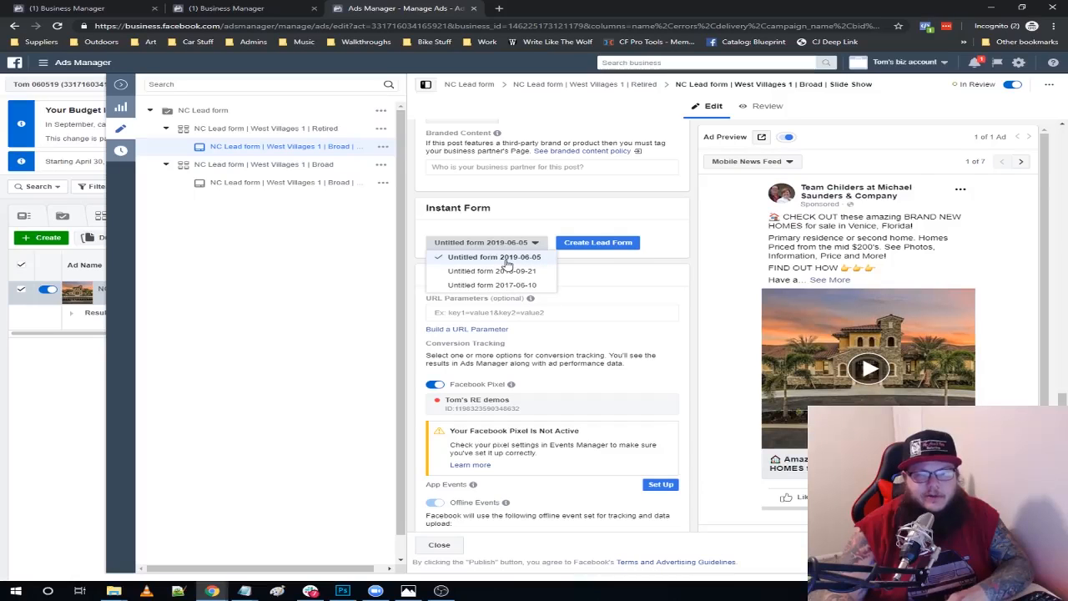
pyautogui.click(631, 265)
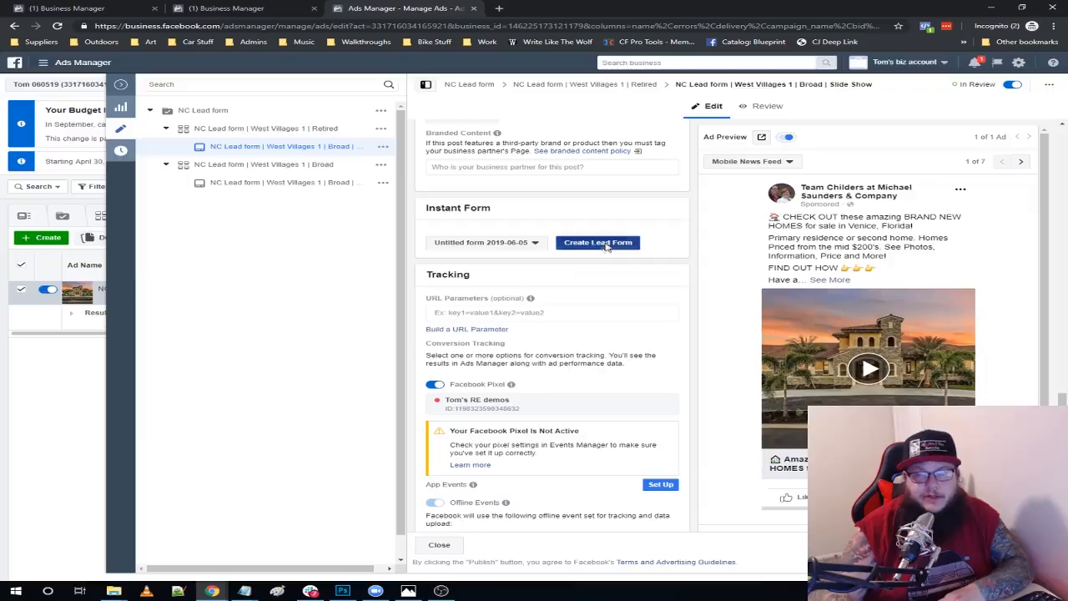
pyautogui.click(607, 243)
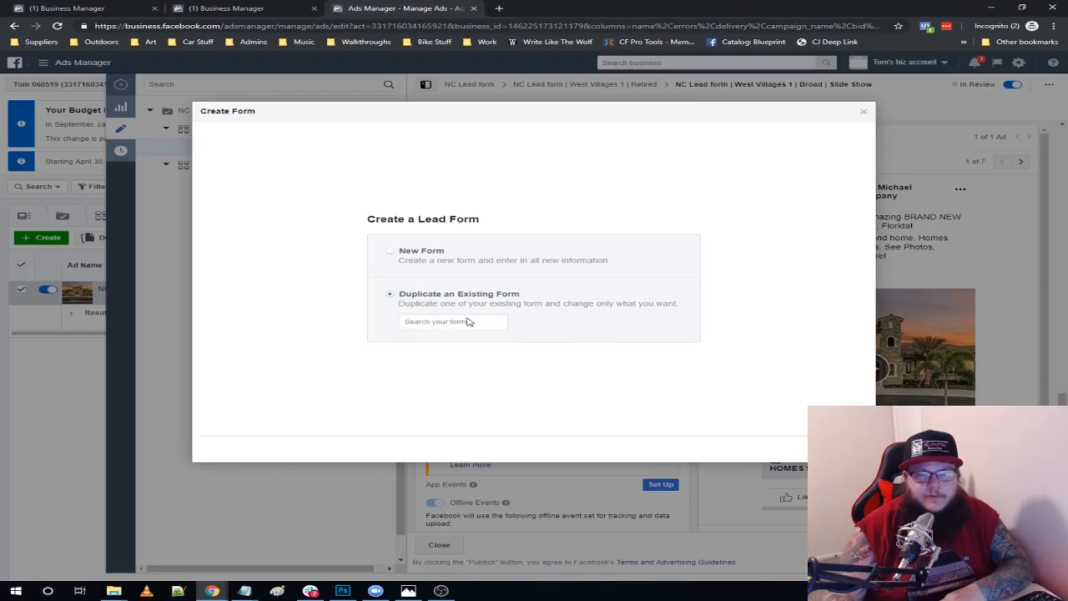
pyautogui.click(469, 323)
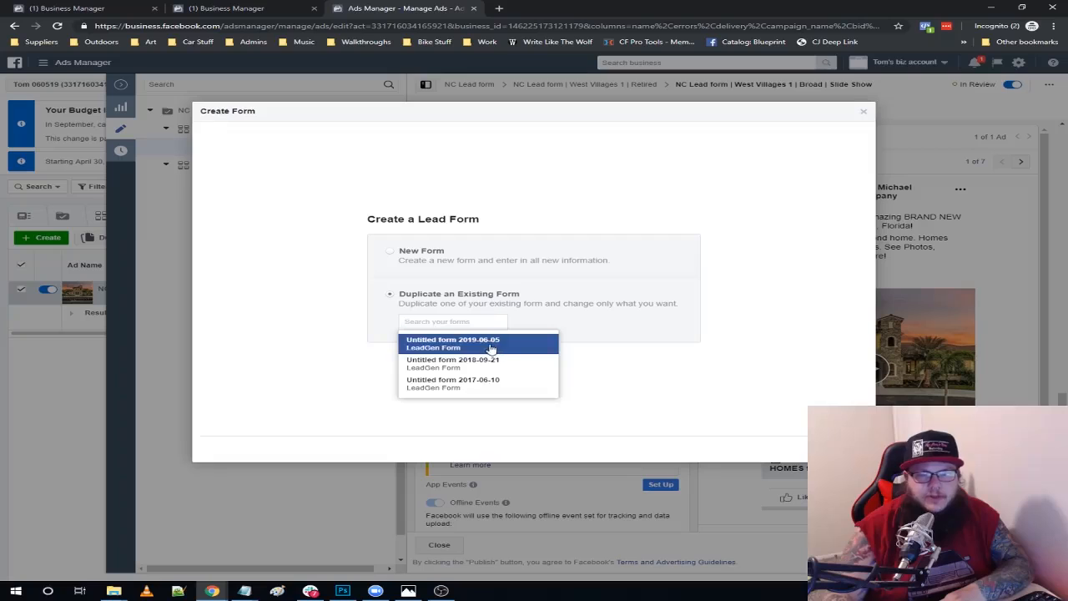
pyautogui.click(492, 347)
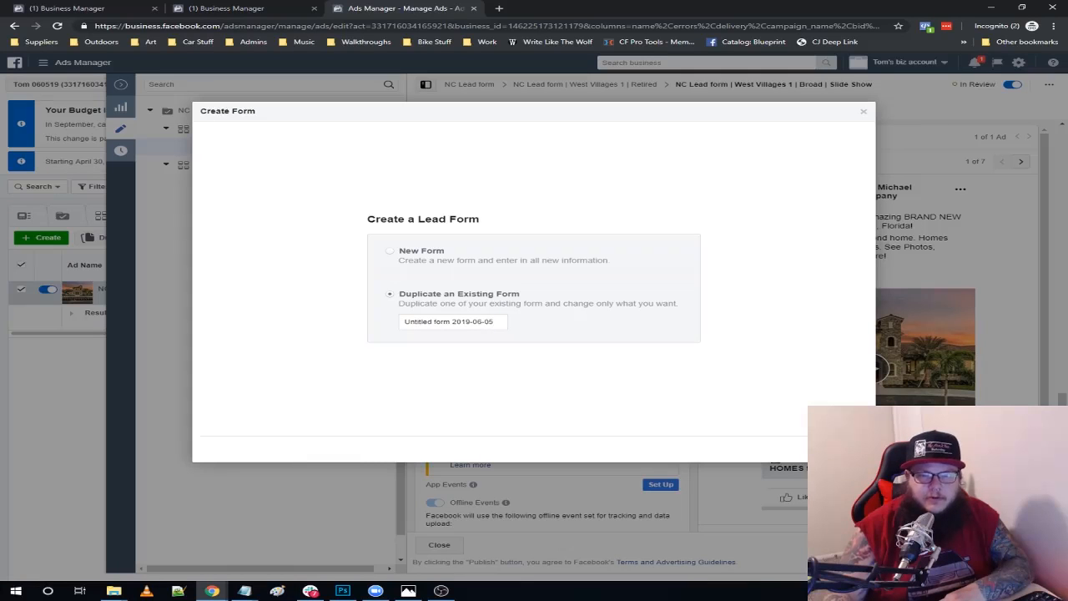
pyautogui.click(852, 448)
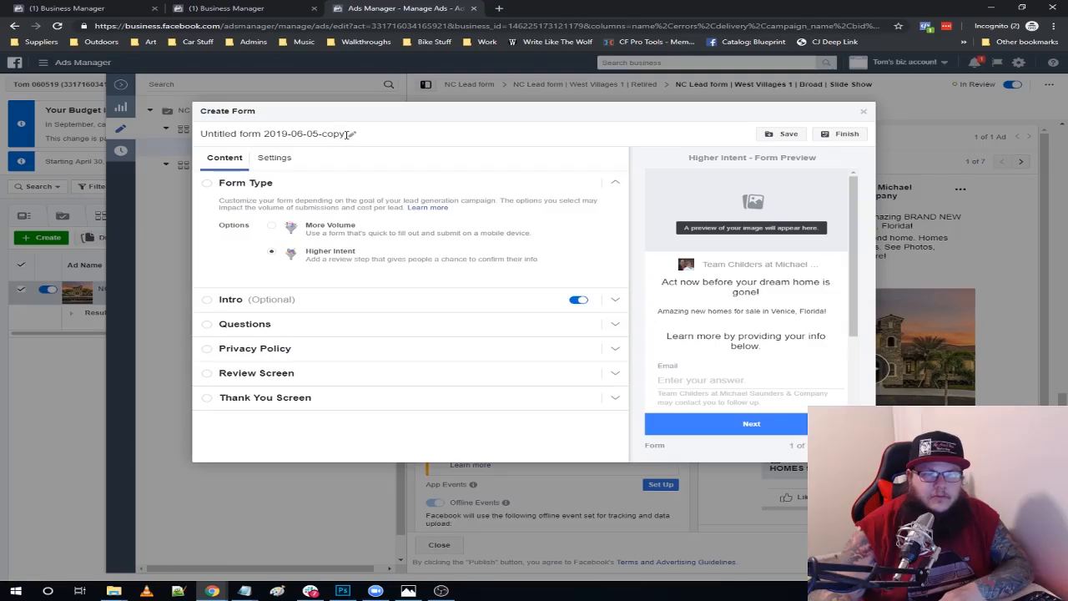
# Rename the duplicated lead form as Venice-June2019.
pyautogui.click(348, 135)
pyautogui.press('BackSpace')
pyautogui.press('BackSpace')
pyautogui.press('BackSpace')
pyautogui.press('BackSpace')
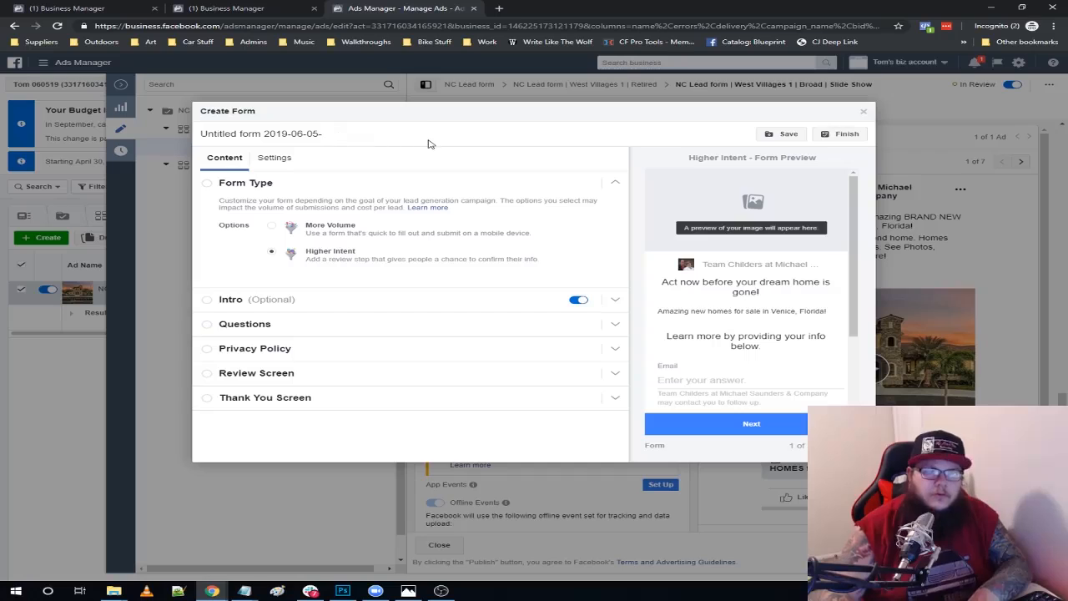
pyautogui.press('BackSpace')
pyautogui.press('BackSpace')
pyautogui.press('BackSpace')
pyautogui.press('BackSpace')
pyautogui.press('BackSpace')
pyautogui.press('BackSpace')
pyautogui.press('BackSpace')
pyautogui.press('BackSpace')
pyautogui.press('BackSpace')
pyautogui.press('BackSpace')
pyautogui.press('BackSpace')
pyautogui.press('BackSpace')
pyautogui.press('BackSpace')
pyautogui.press('BackSpace')
pyautogui.press('BackSpace')
pyautogui.press('BackSpace')
pyautogui.press('BackSpace')
pyautogui.press('BackSpace')
pyautogui.press('BackSpace')
pyautogui.press('BackSpace')
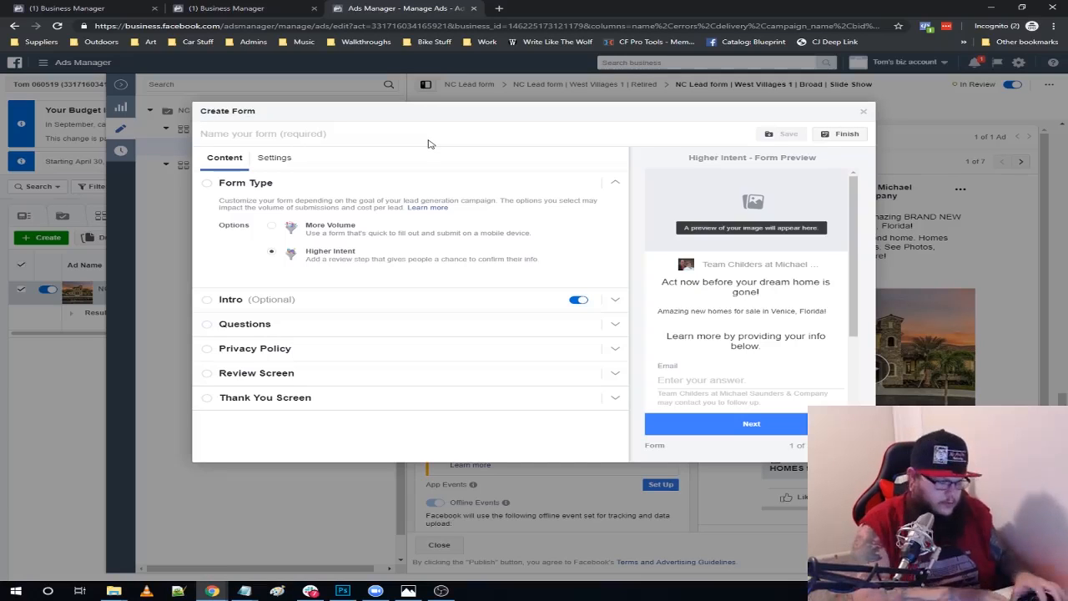
pyautogui.write('Venice-J')
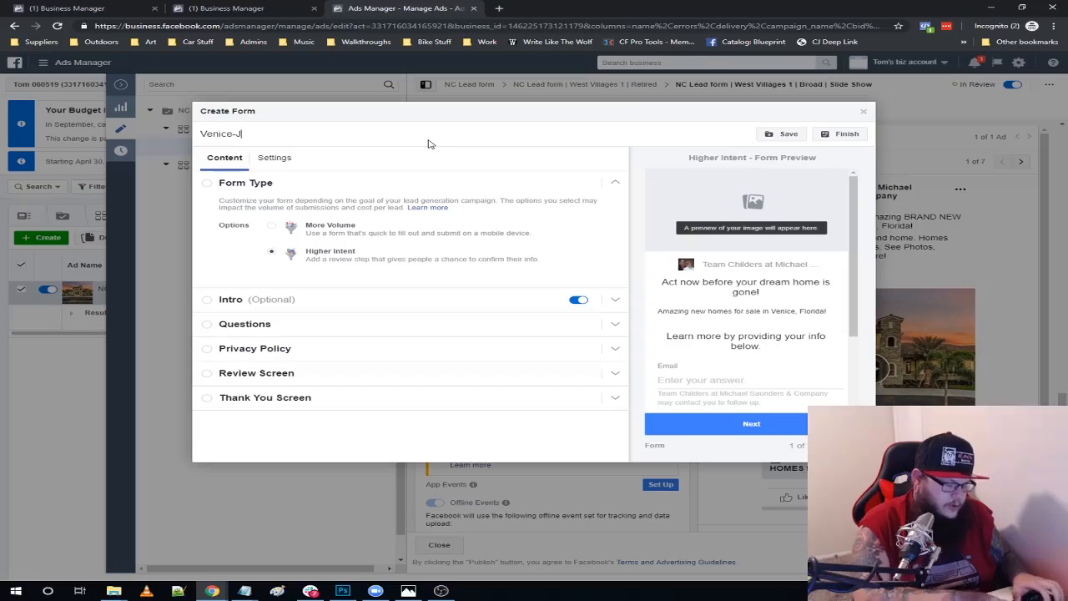
pyautogui.write('2019')
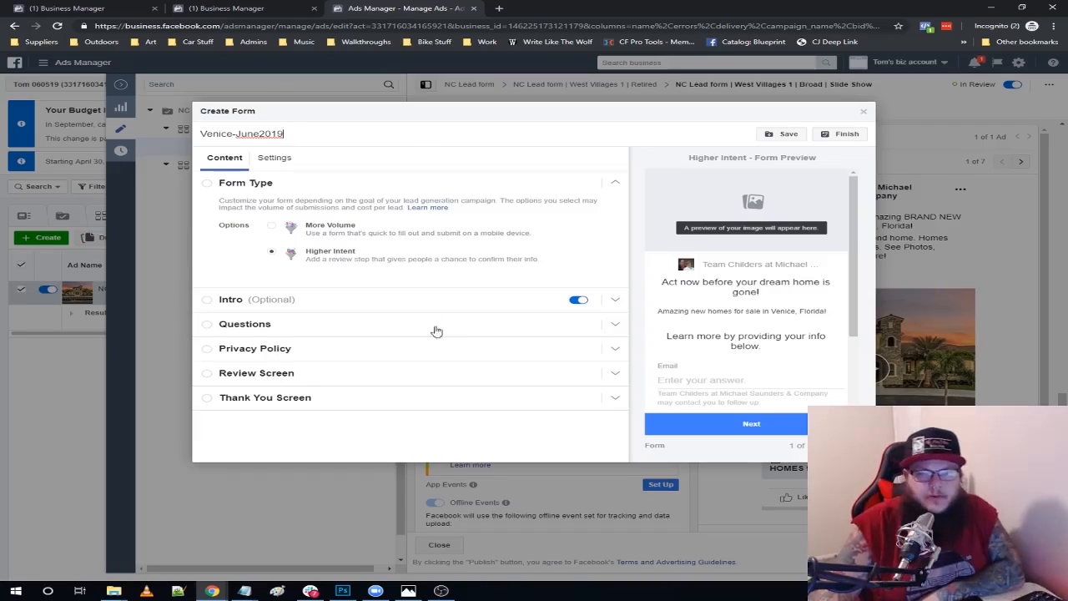
# Review the lead form's Email, Full name and Phone number questions.
pyautogui.click(615, 327)
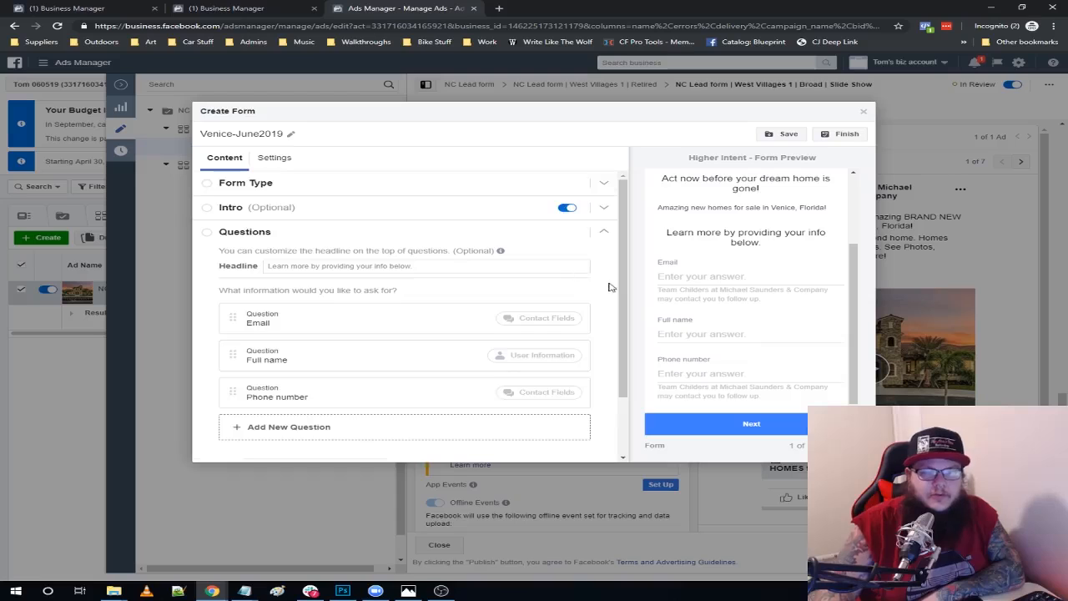
pyautogui.scroll(-1, 608, 287)
pyautogui.click(544, 265)
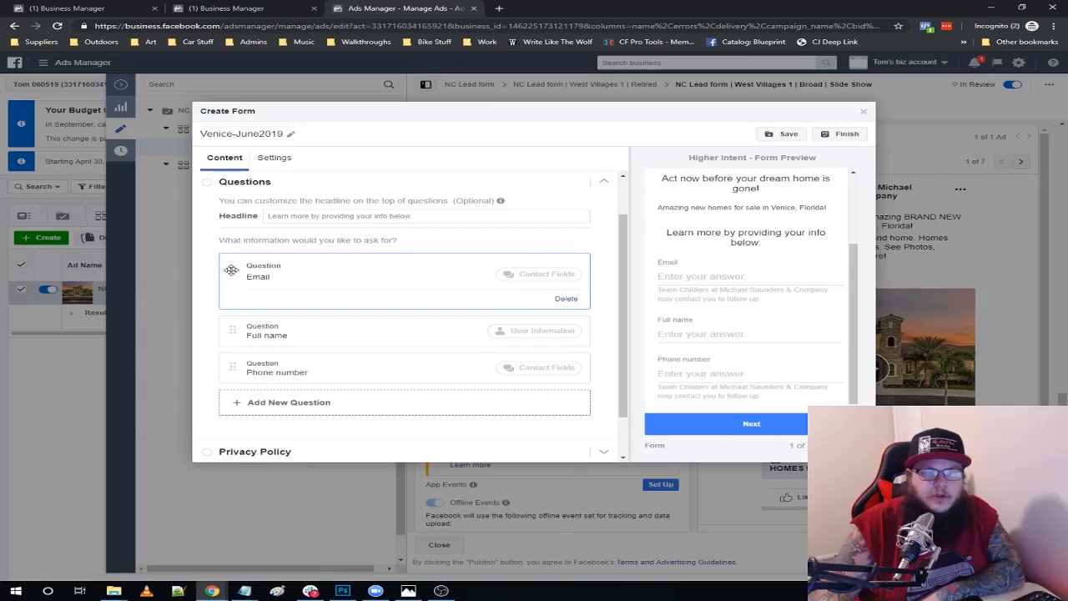
pyautogui.scroll(-1, 505, 299)
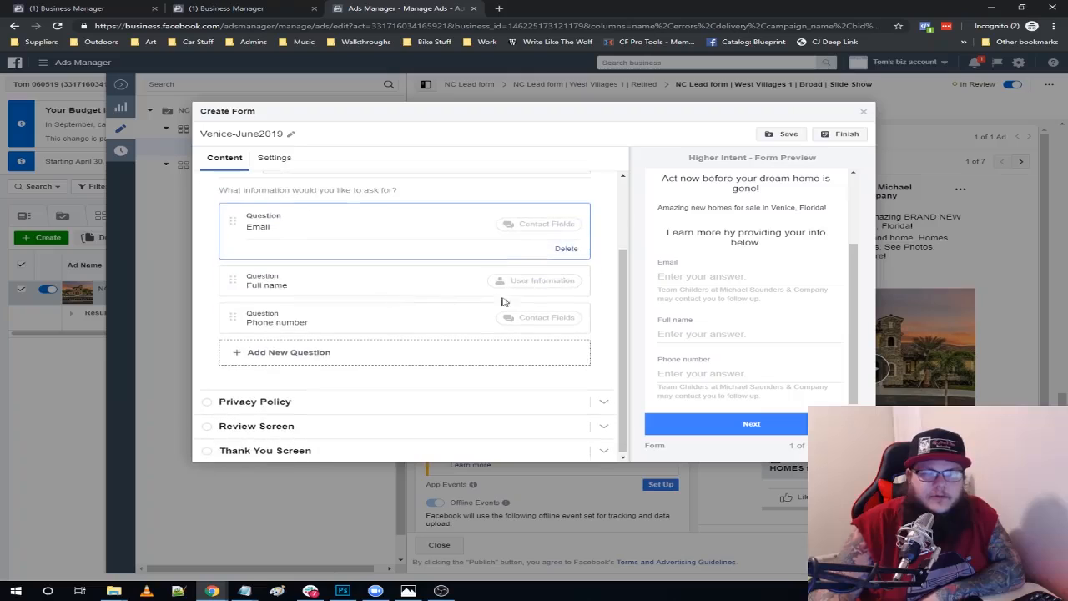
pyautogui.click(538, 285)
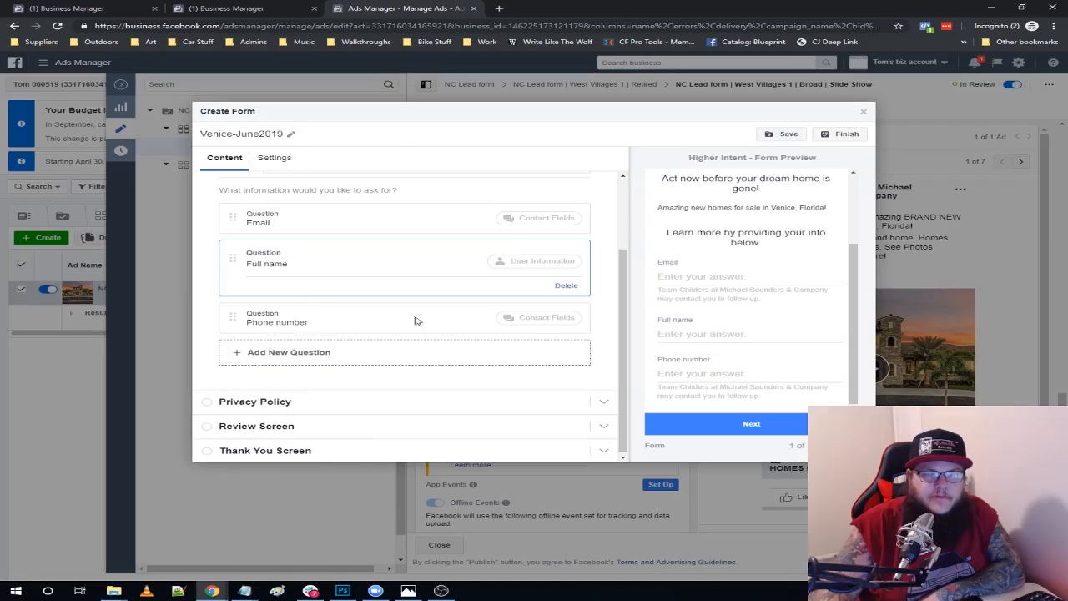
pyautogui.click(563, 323)
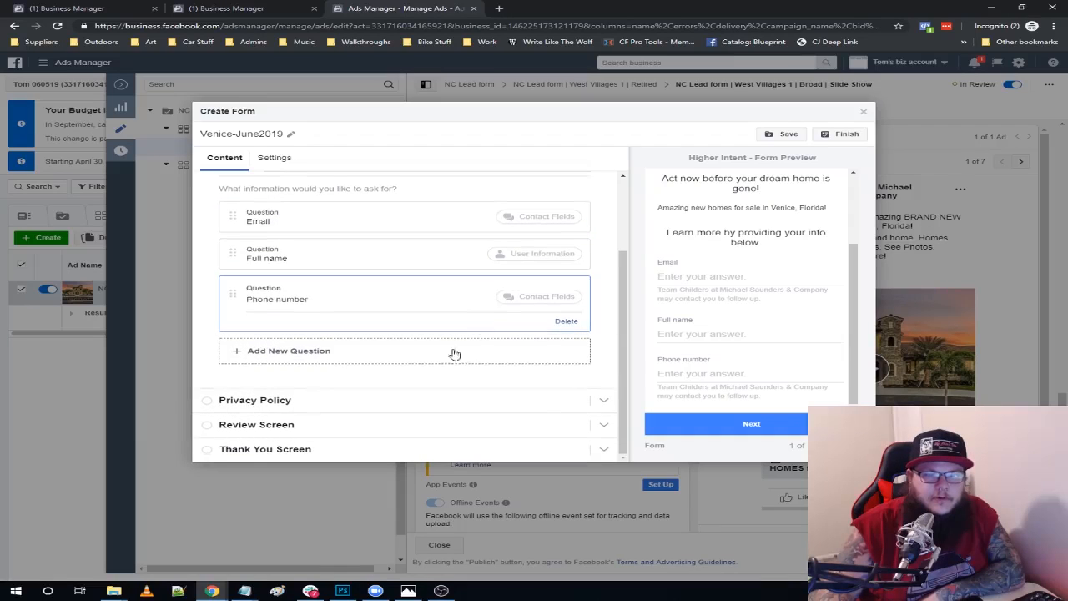
# Examine the lead form's configuration, field IDs and tracking parameter settings.
pyautogui.click(277, 159)
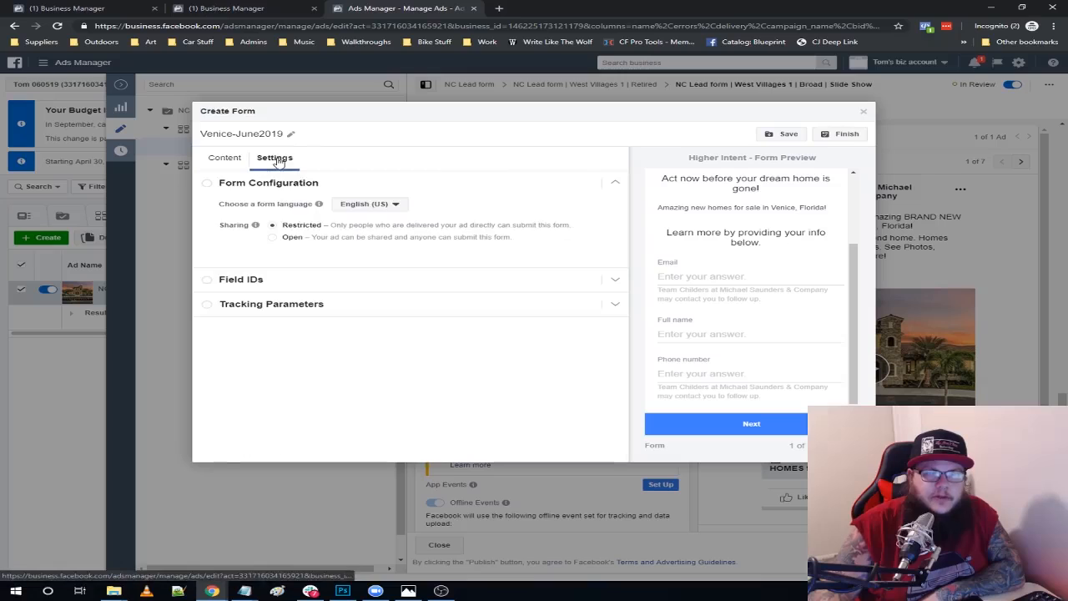
pyautogui.click(207, 287)
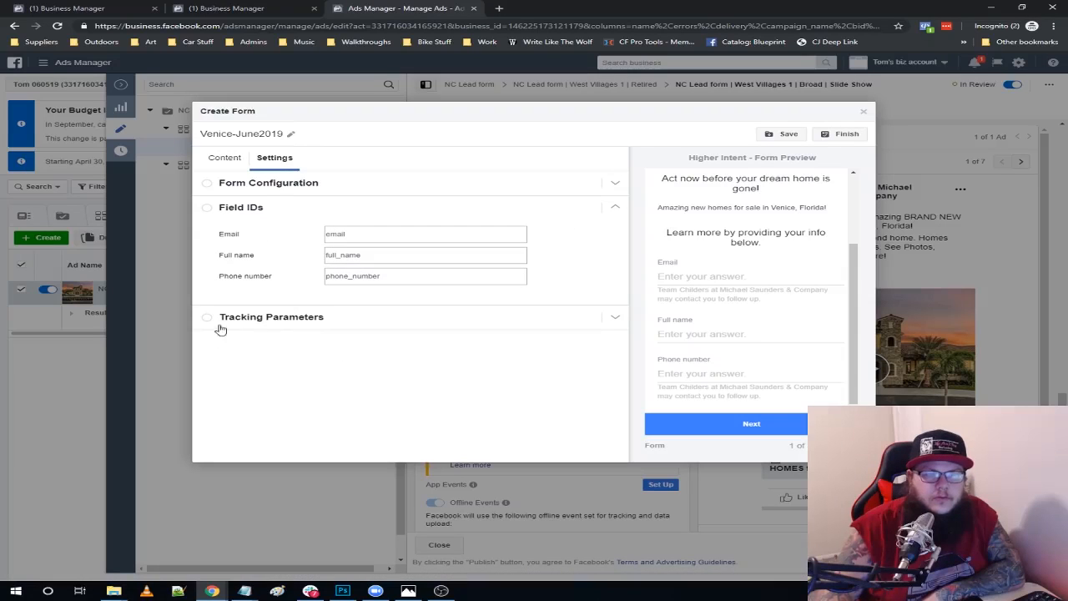
pyautogui.click(208, 320)
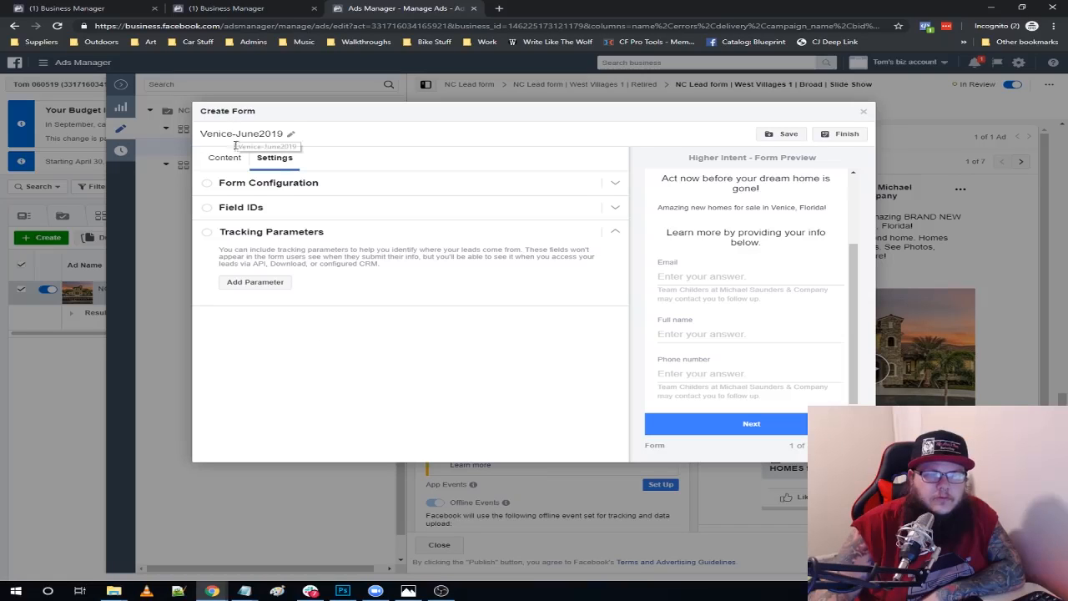
# Add a tracking parameter to the lead form and name it VeniceForm.
pyautogui.click(266, 288)
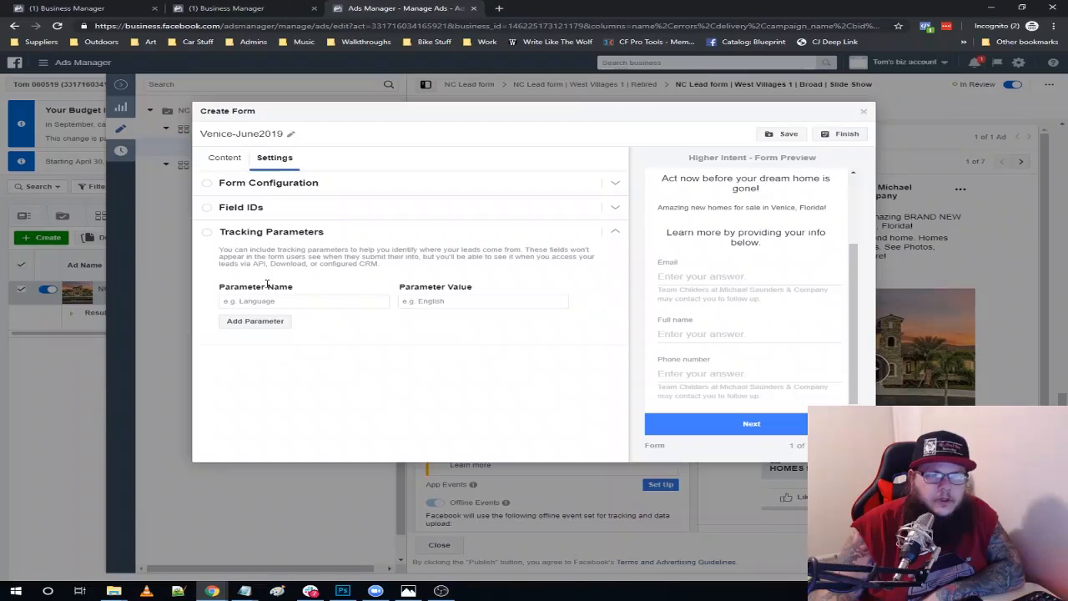
pyautogui.click(327, 301)
pyautogui.click(510, 302)
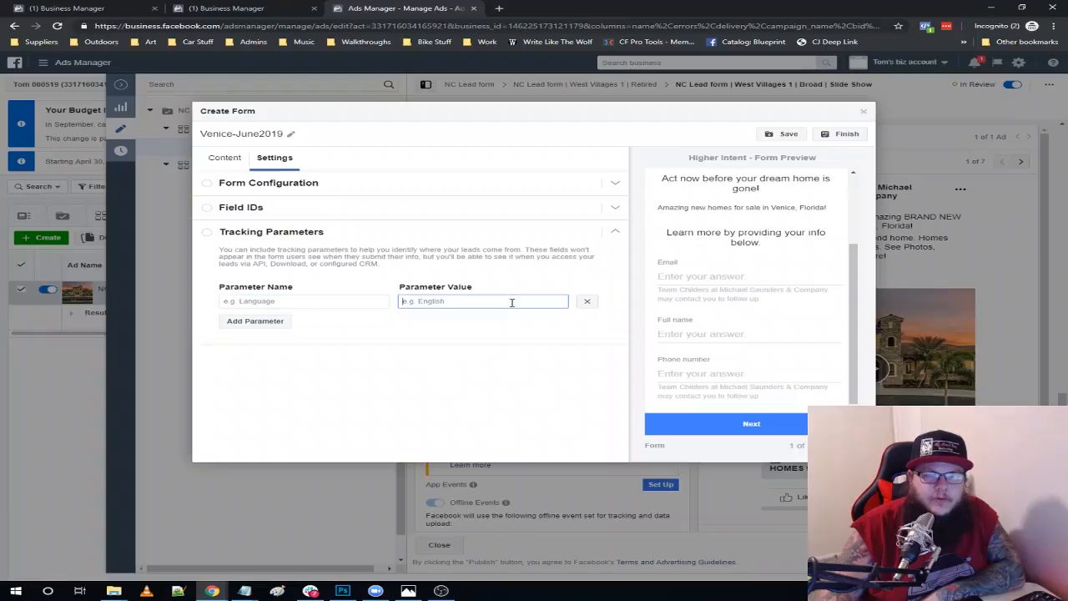
pyautogui.click(305, 300)
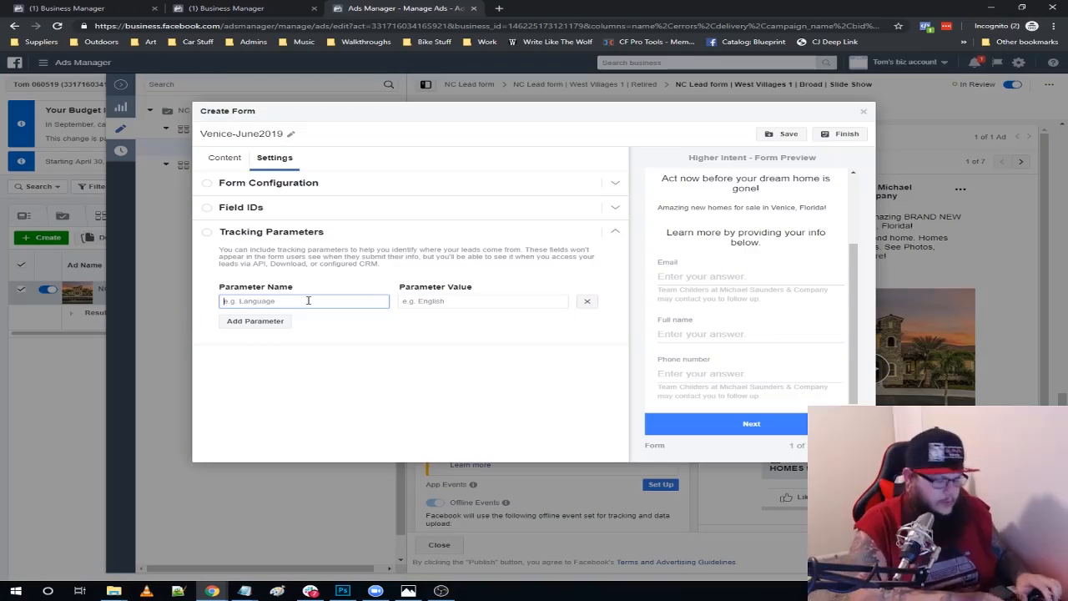
pyautogui.write('V')
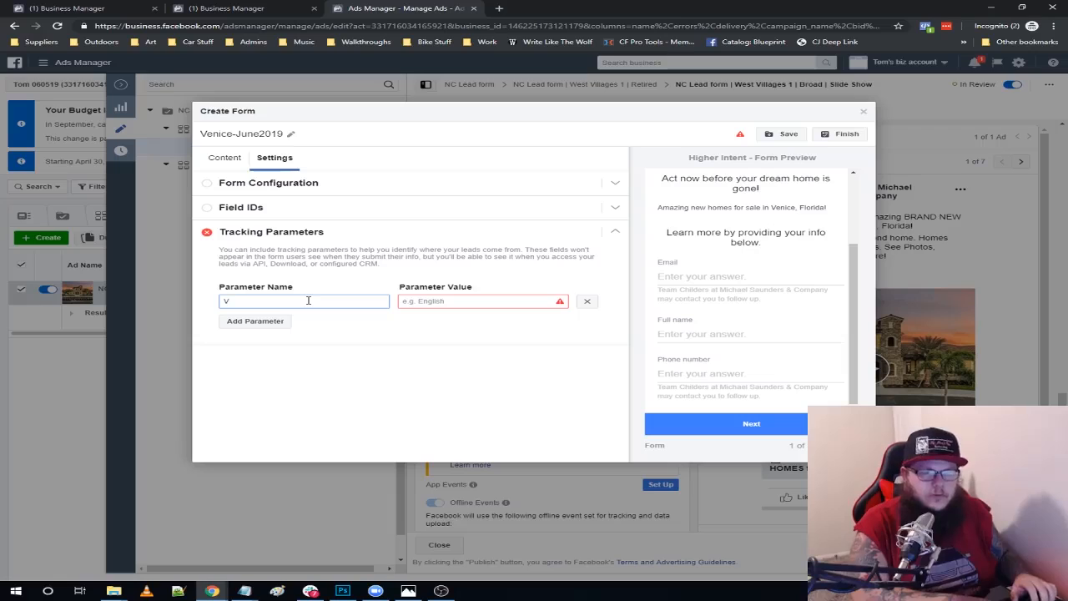
pyautogui.write('e')
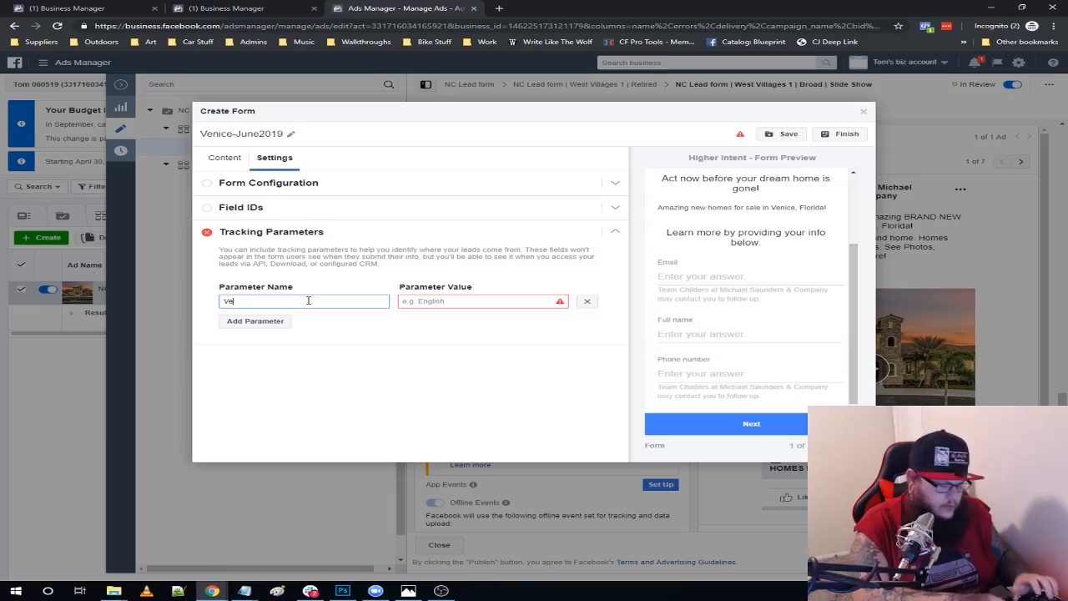
pyautogui.write('eniceForm')
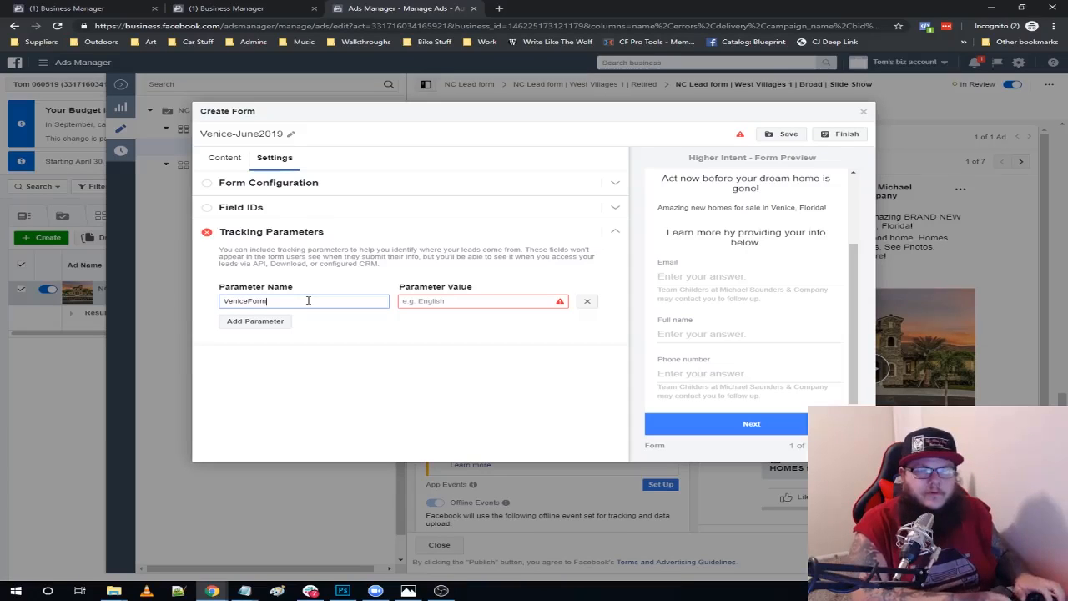
# Set the VeniceForm tracking parameter's value to VeniceLead.
pyautogui.press('Tab')
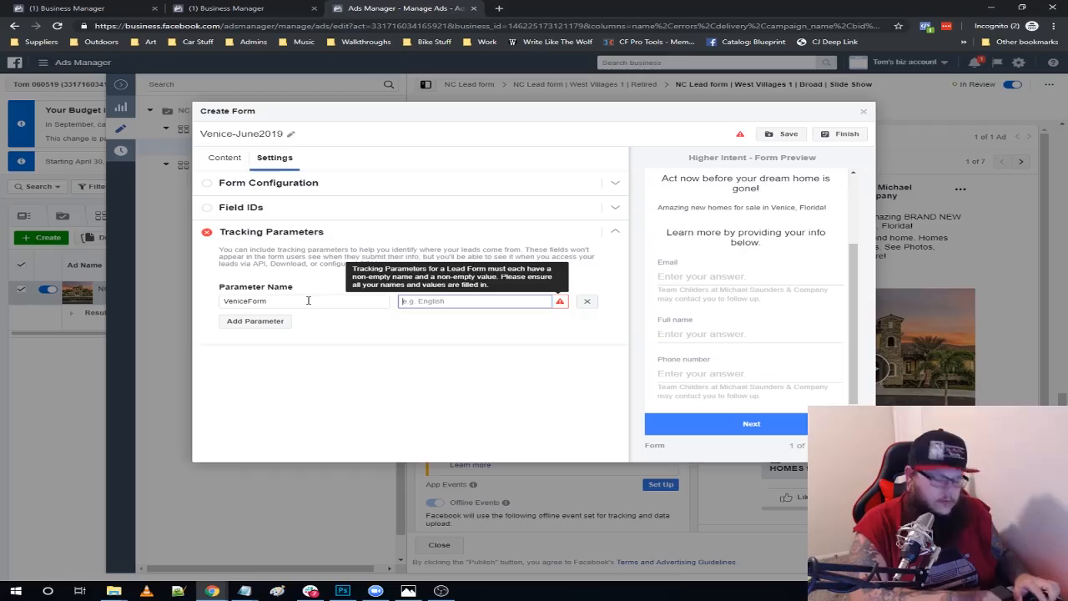
pyautogui.write('Lead')
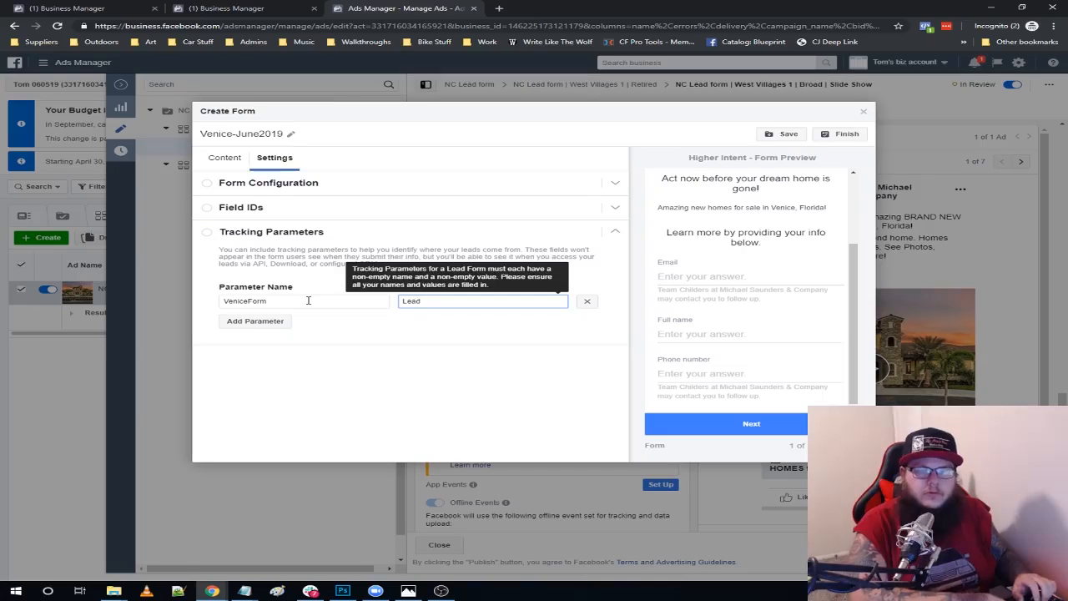
pyautogui.press('BackSpace')
pyautogui.press('BackSpace')
pyautogui.press('BackSpace')
pyautogui.press('BackSpace')
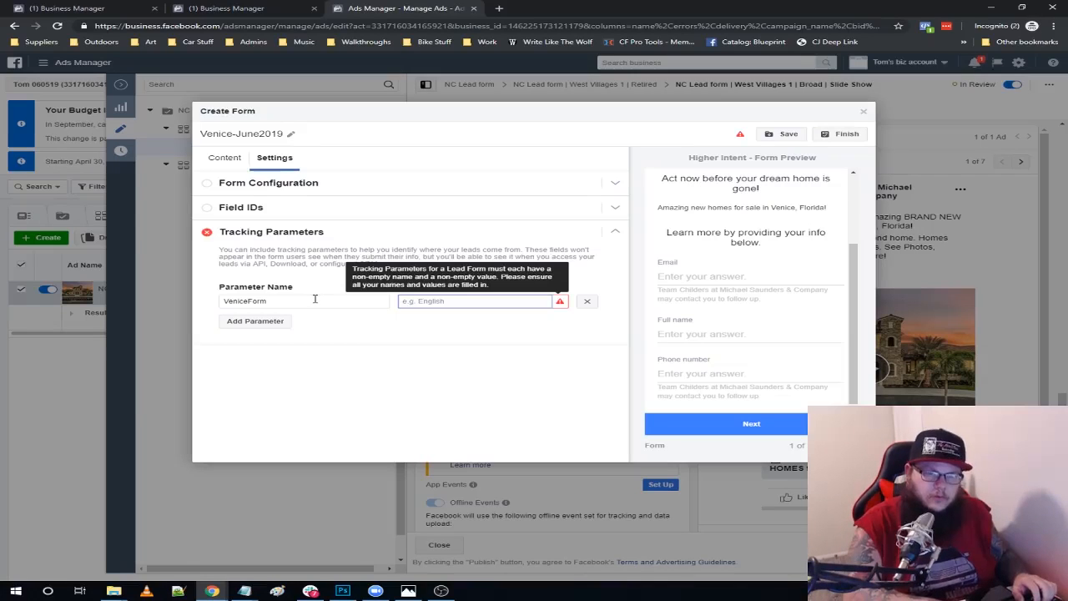
pyautogui.write('Ve')
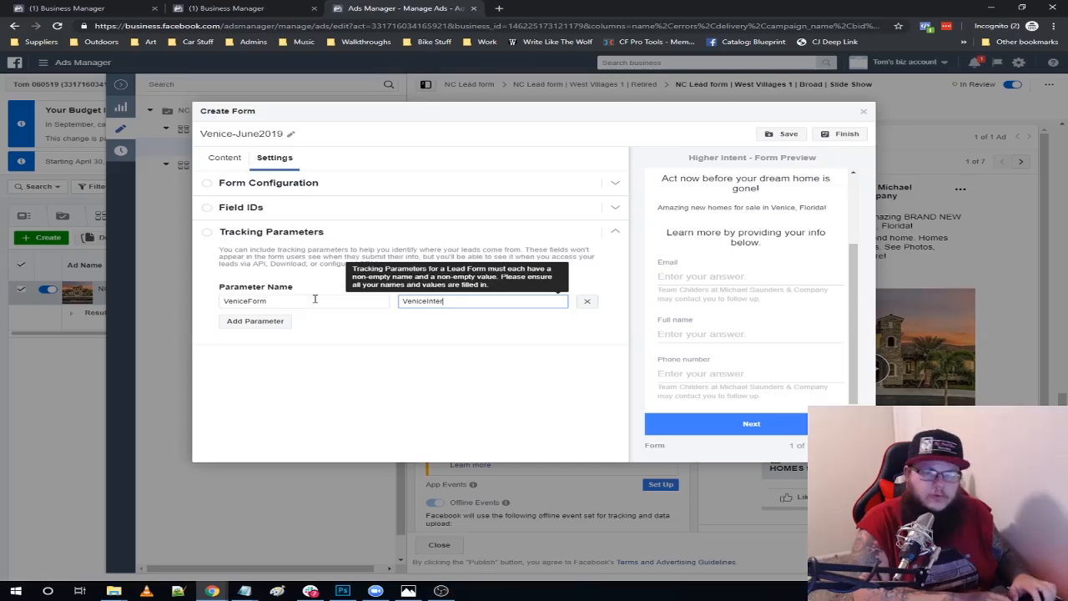
pyautogui.write('nice')
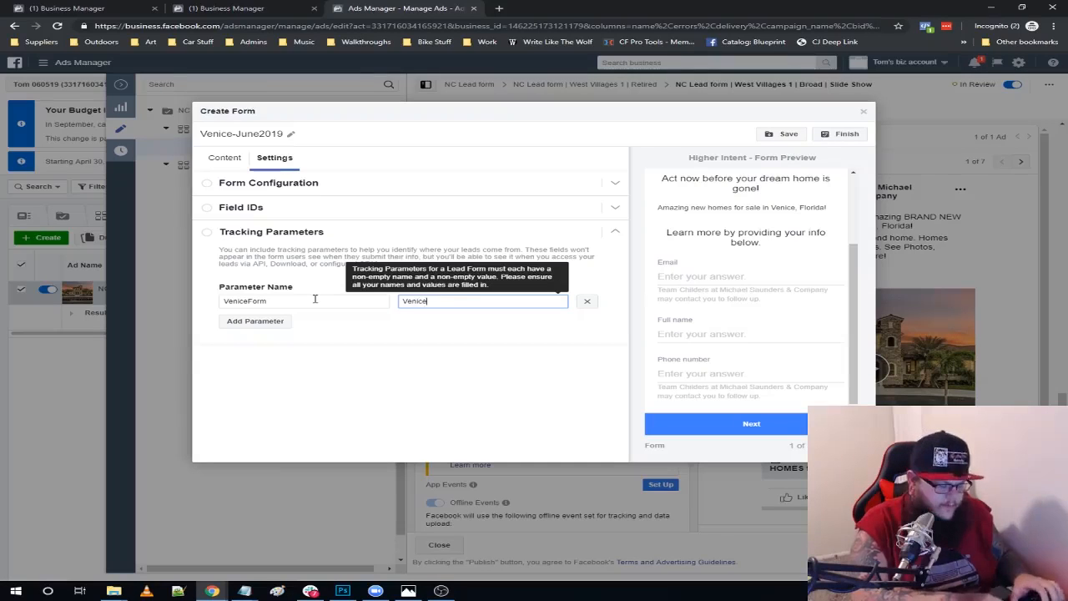
pyautogui.write('Lead')
pyautogui.click(399, 331)
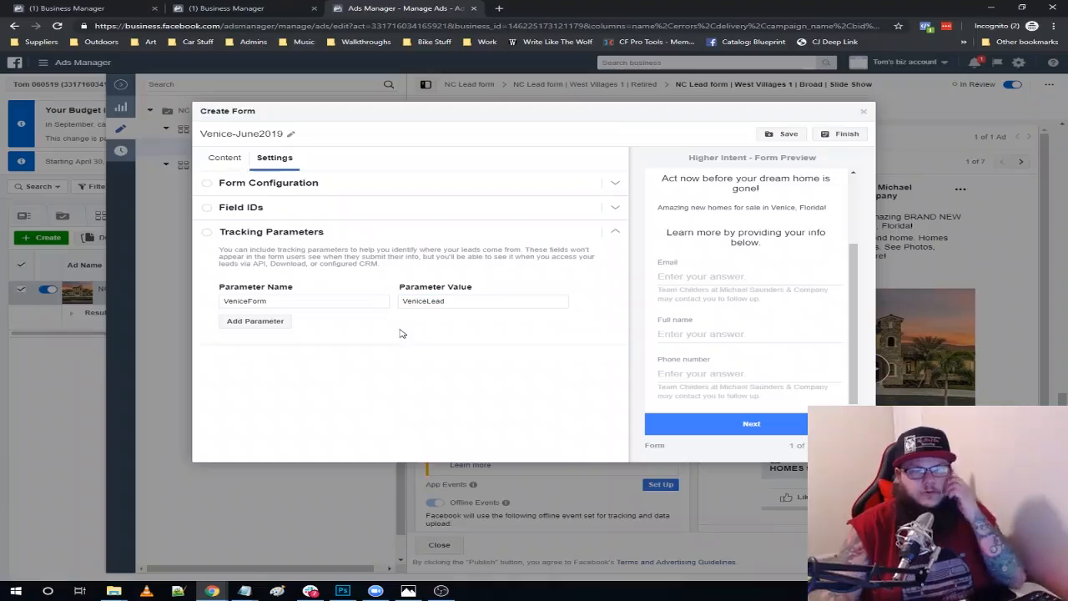
# Review the lead form's field IDs, form configuration, questions, privacy policy, review screen and thank-you screen.
pyautogui.click(211, 212)
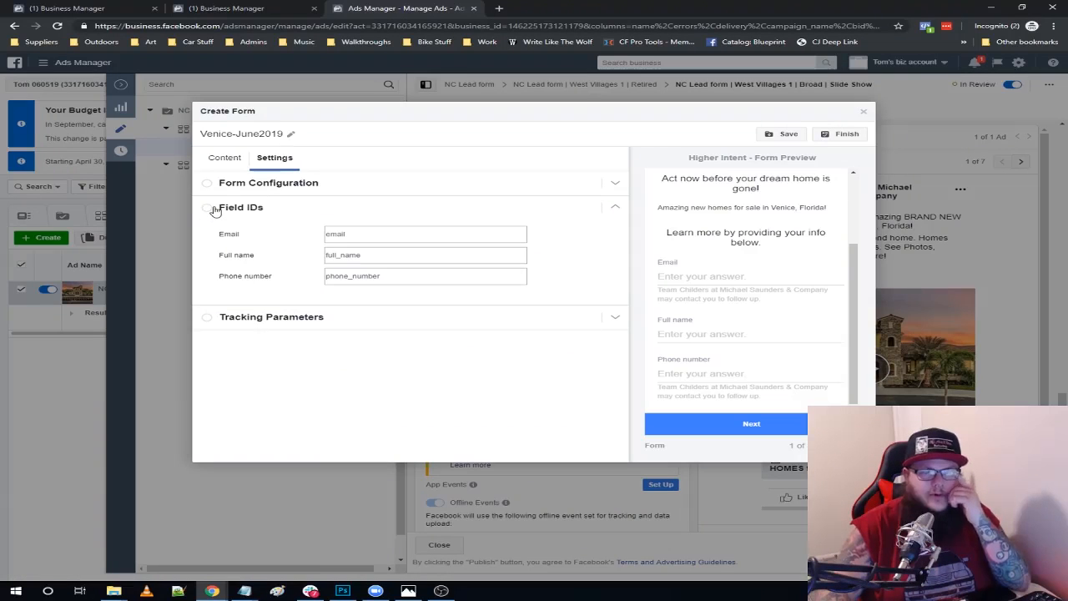
pyautogui.click(210, 183)
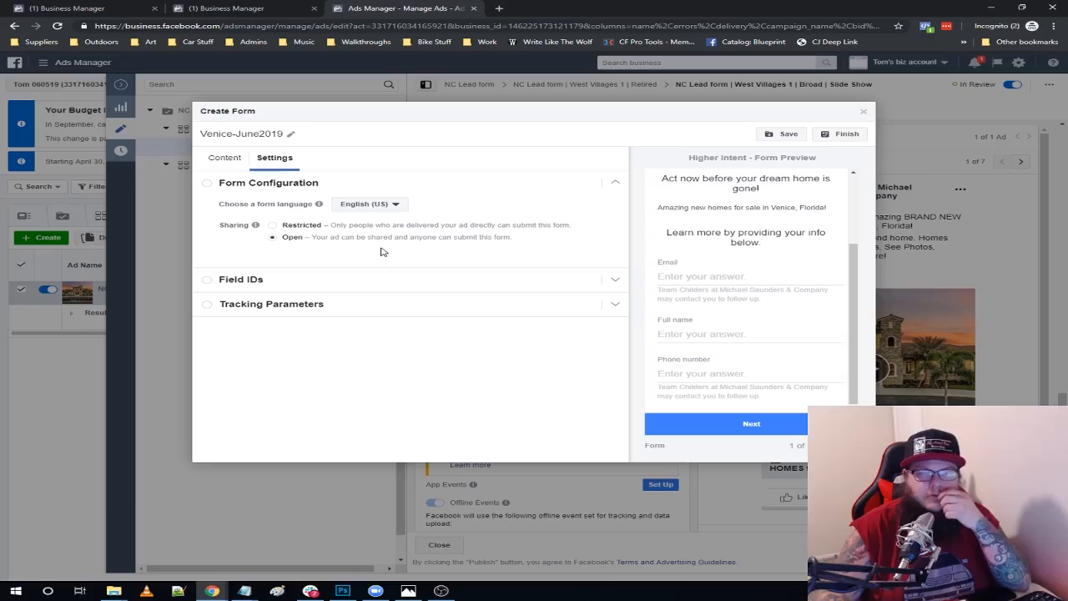
pyautogui.click(237, 164)
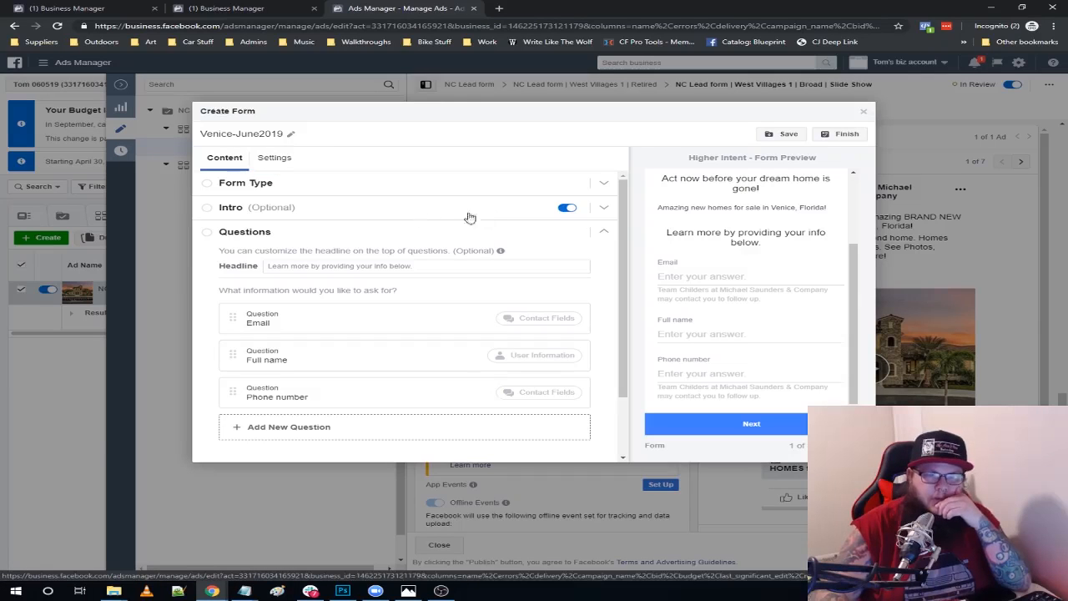
pyautogui.scroll(-1, 562, 272)
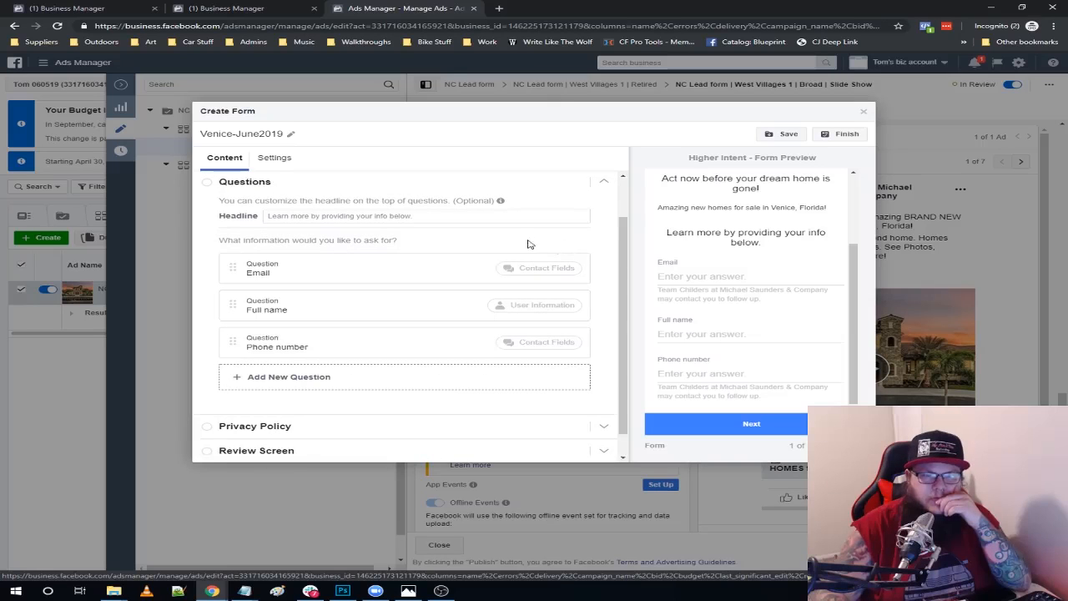
pyautogui.scroll(-1, 501, 250)
pyautogui.click(607, 407)
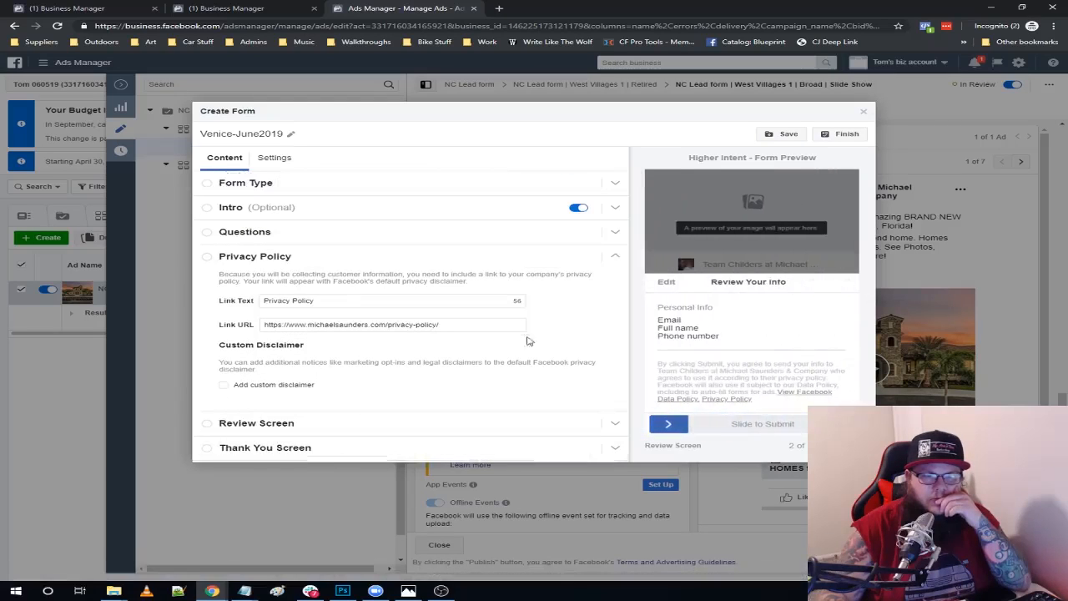
pyautogui.click(616, 424)
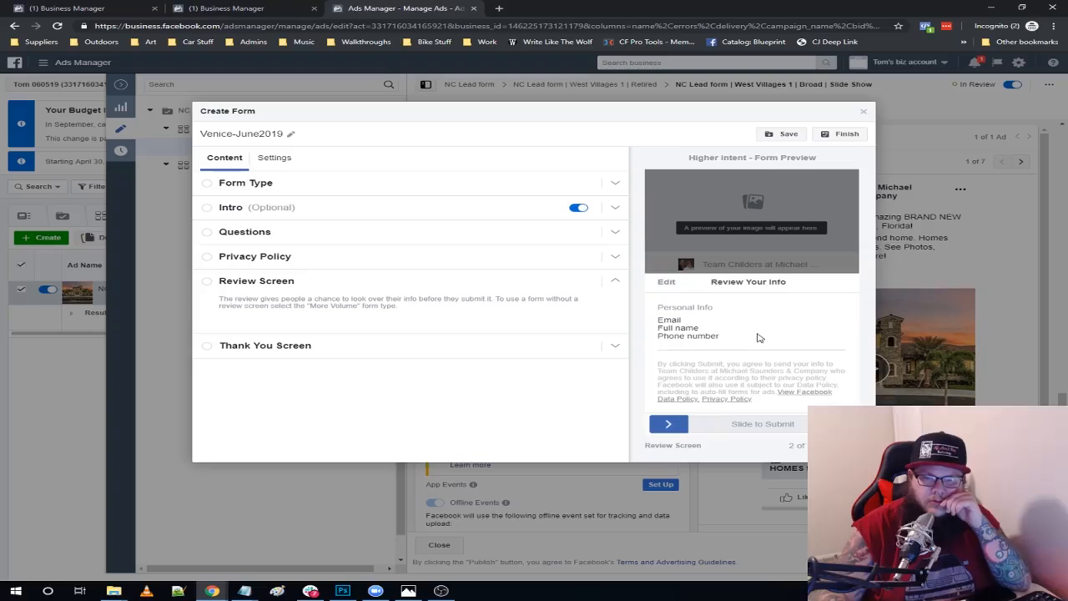
pyautogui.click(334, 348)
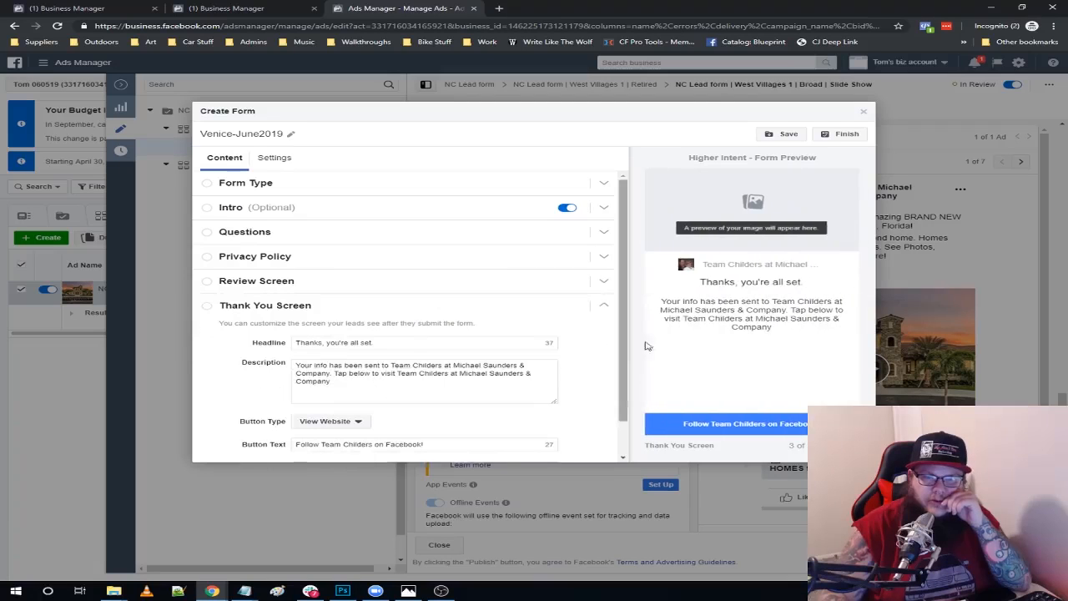
pyautogui.scroll(-1, 480, 345)
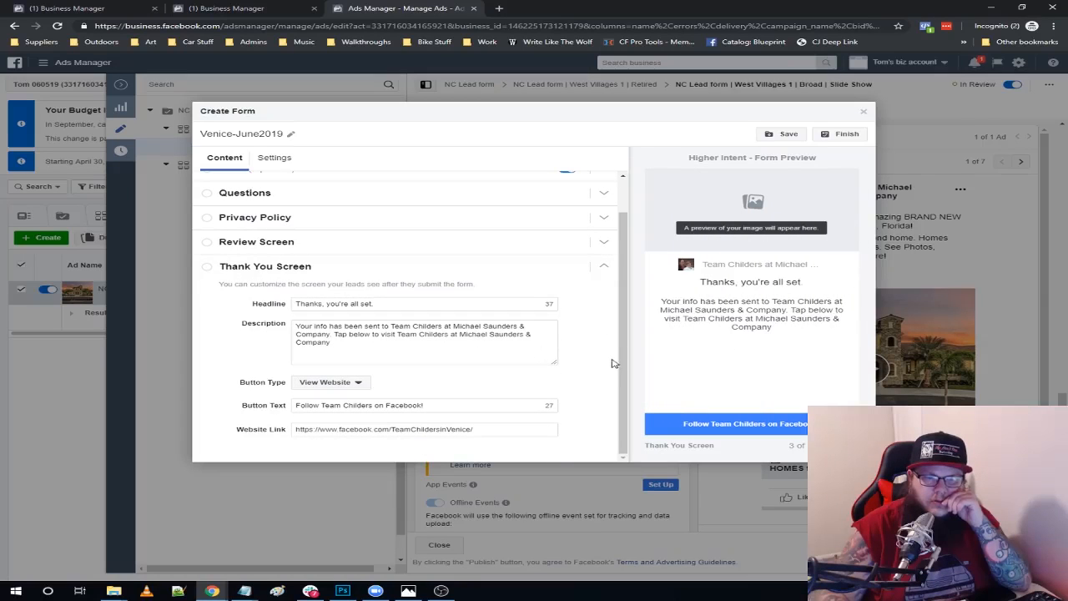
pyautogui.scroll(2, 542, 334)
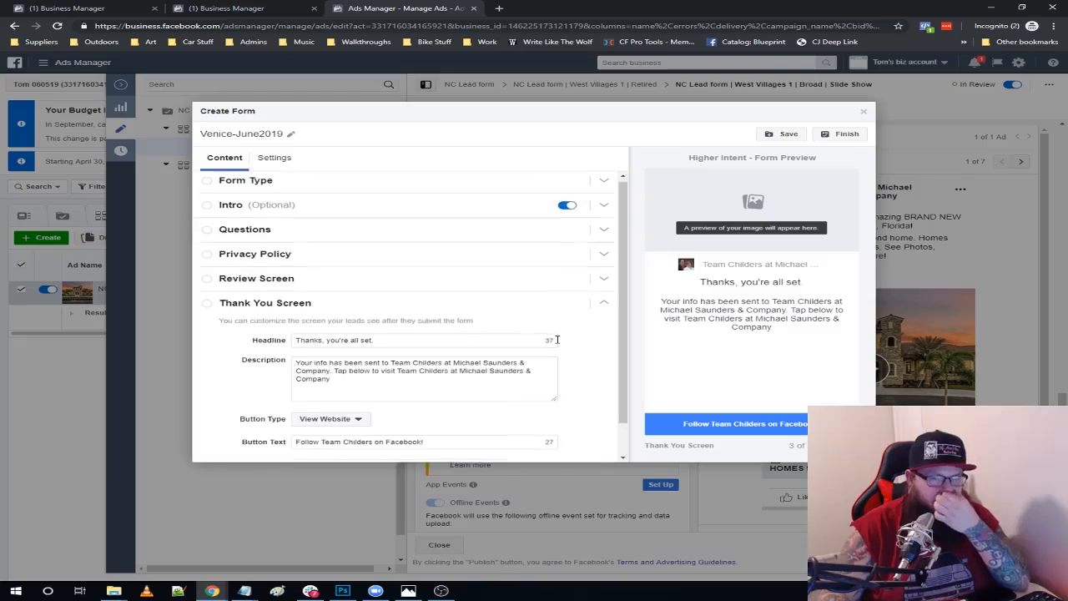
# Try adding a State contact field to the lead form's questions, and delete that question again.
pyautogui.click(607, 233)
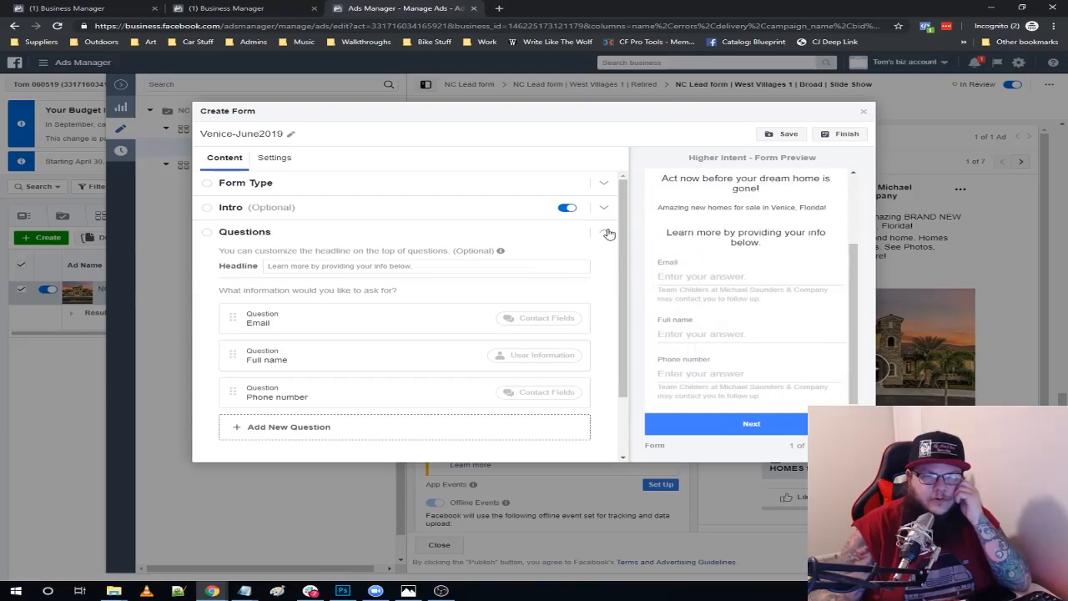
pyautogui.scroll(-2, 516, 316)
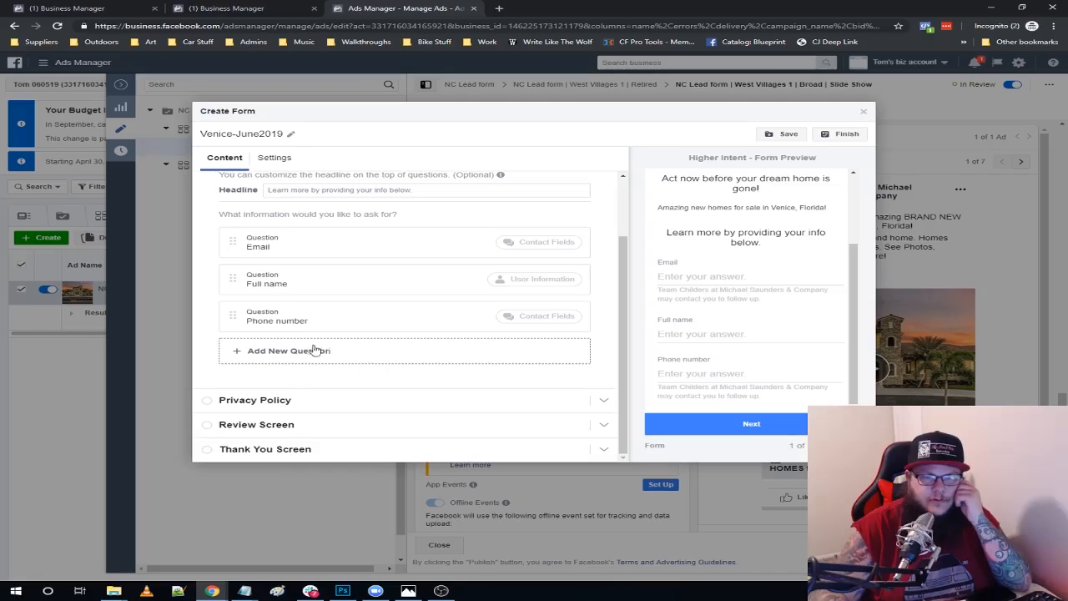
pyautogui.click(399, 352)
pyautogui.moveTo(317, 386)
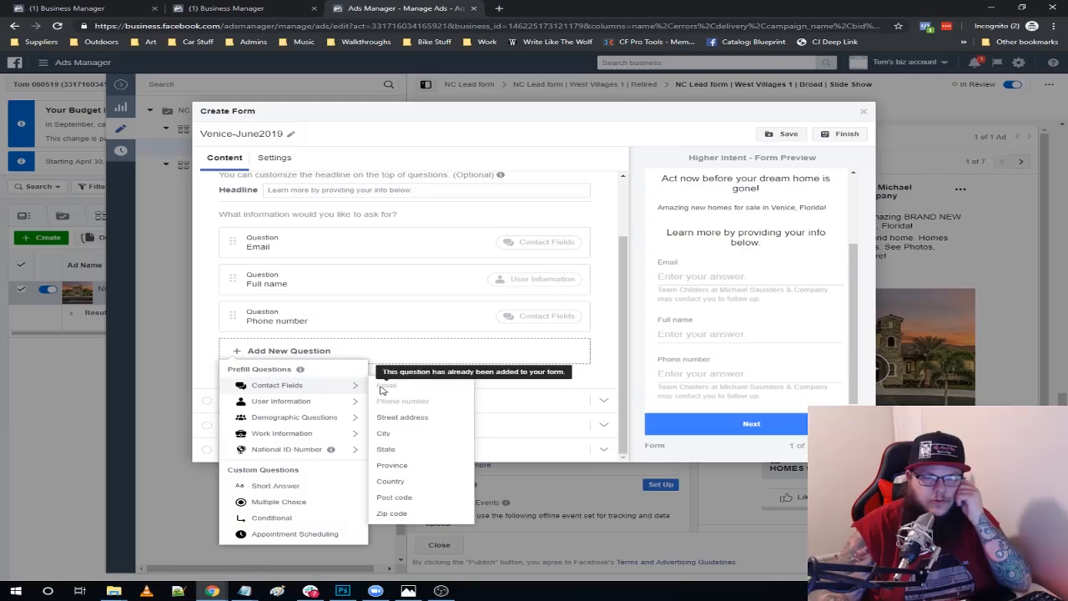
pyautogui.click(402, 454)
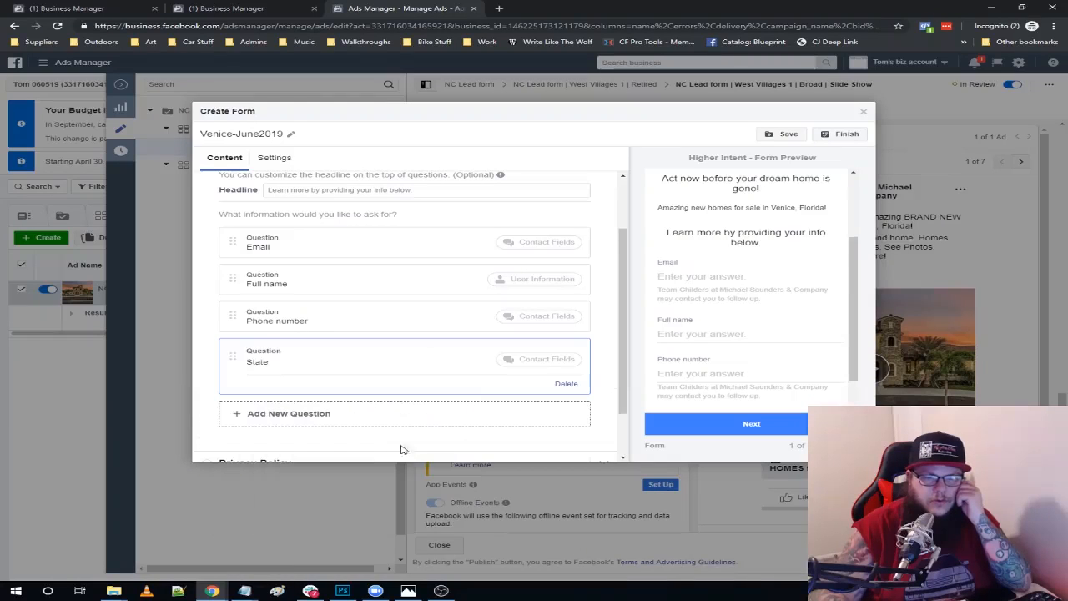
pyautogui.click(566, 383)
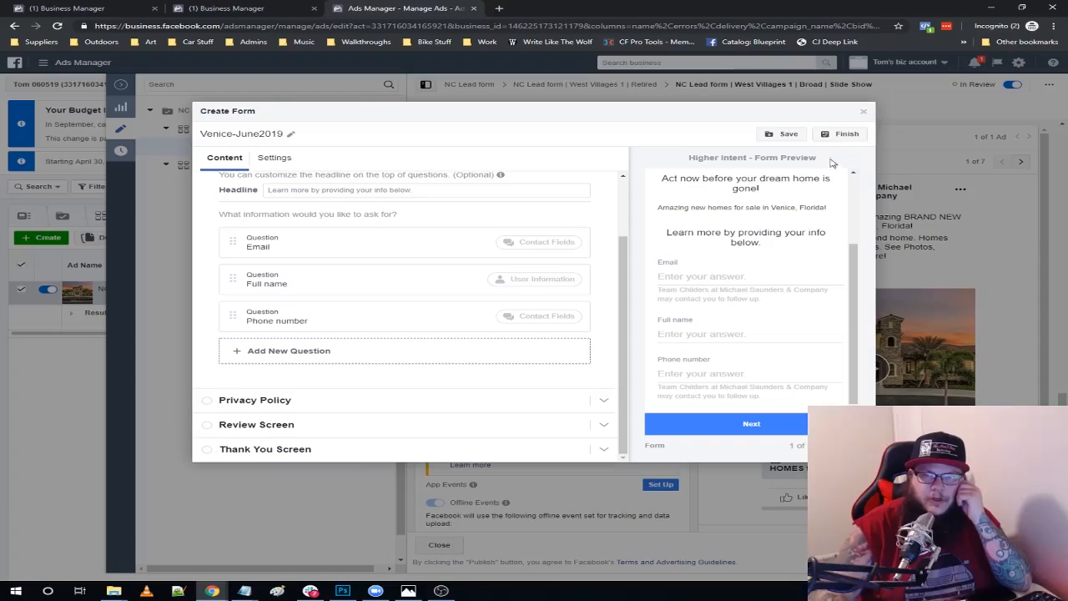
# Finish the Venice-June2019 lead form and select it as the instant form for the ad in the Broad ad set as well.
pyautogui.click(846, 136)
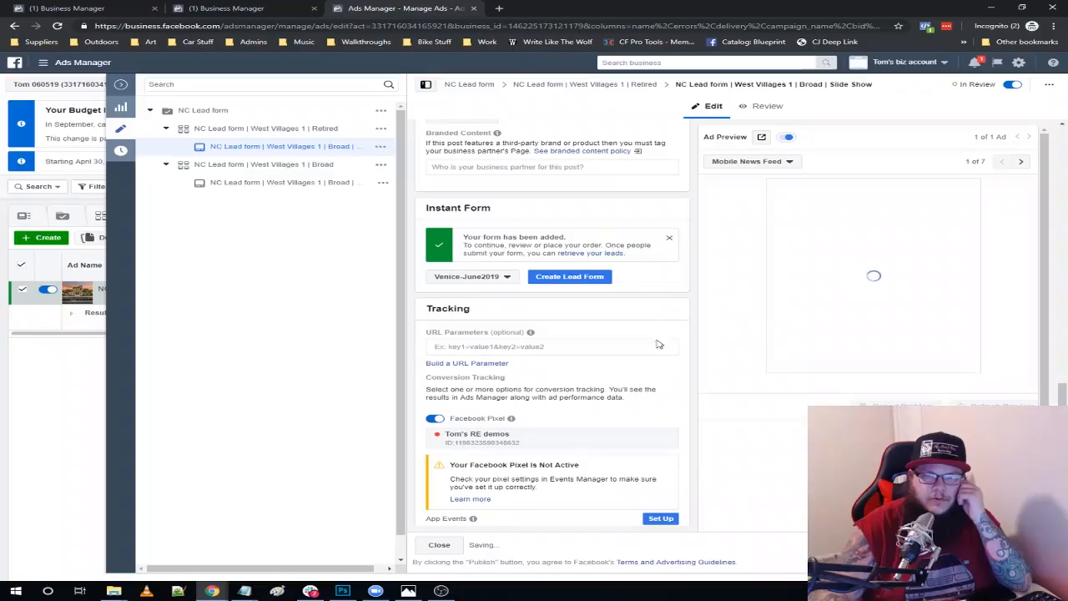
pyautogui.click(292, 183)
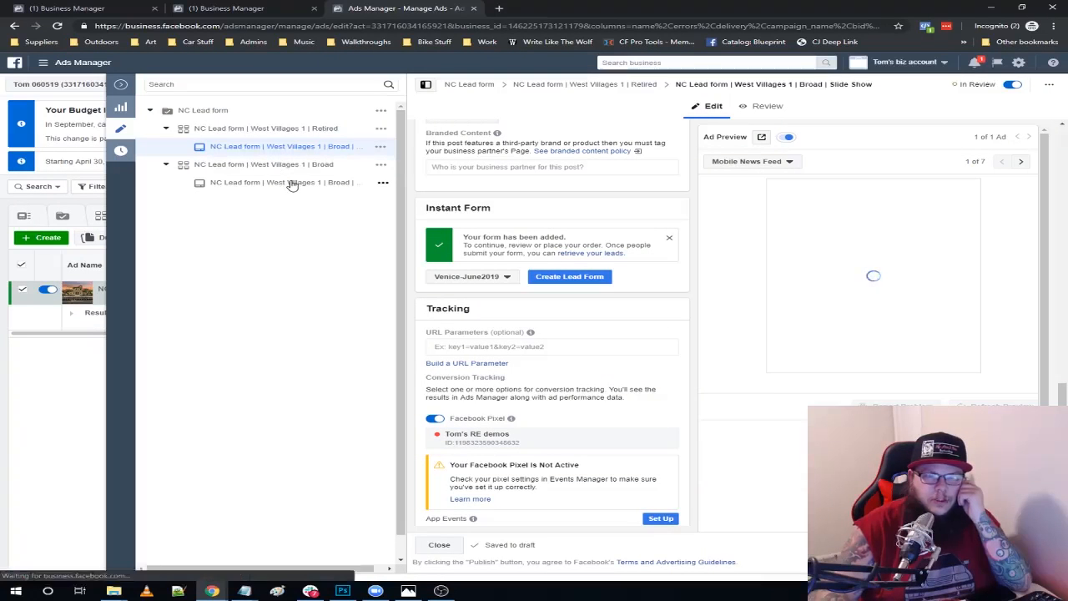
pyautogui.click(501, 281)
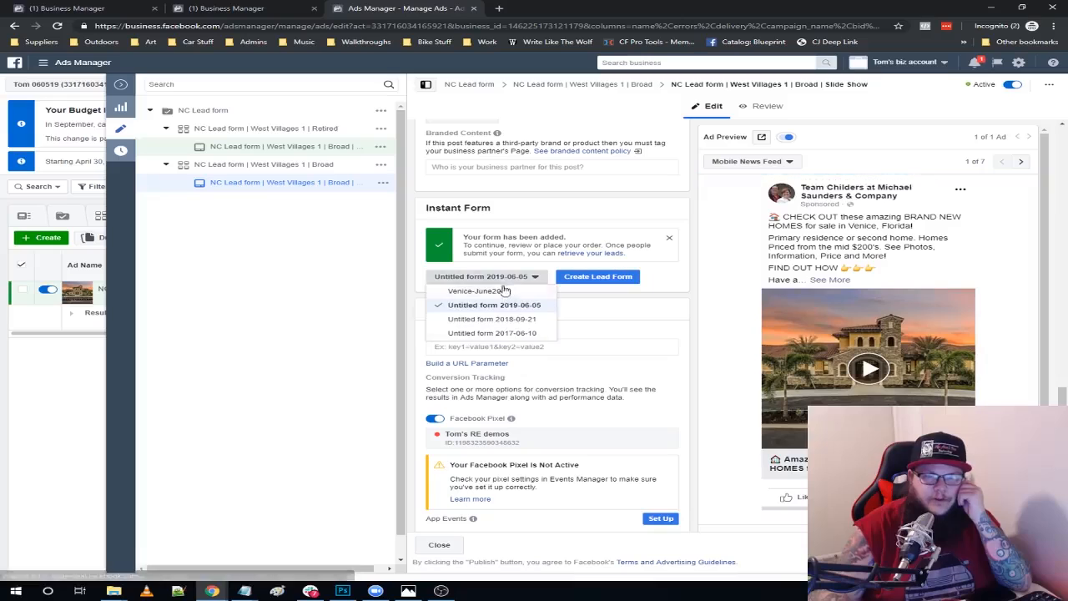
pyautogui.click(478, 291)
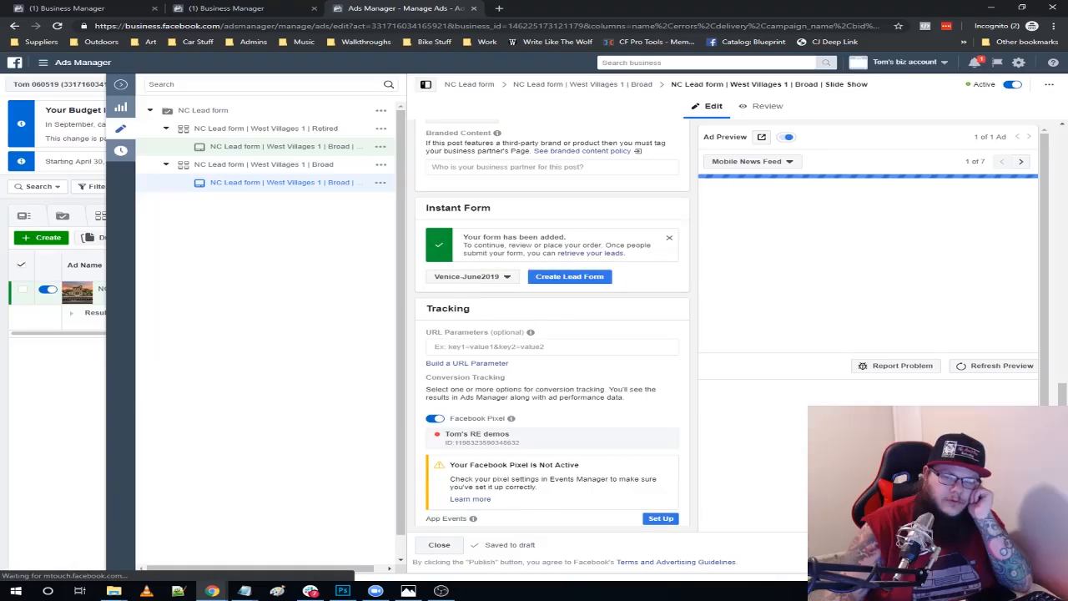
# Publish the changes to both ads and return to the full ads list.
pyautogui.click(1033, 545)
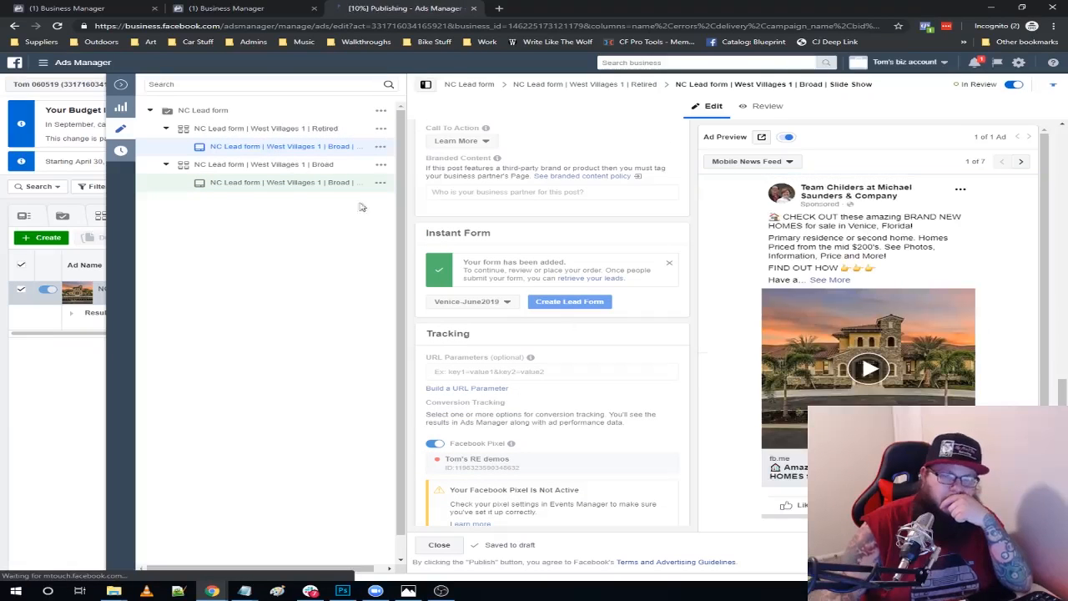
pyautogui.click(121, 84)
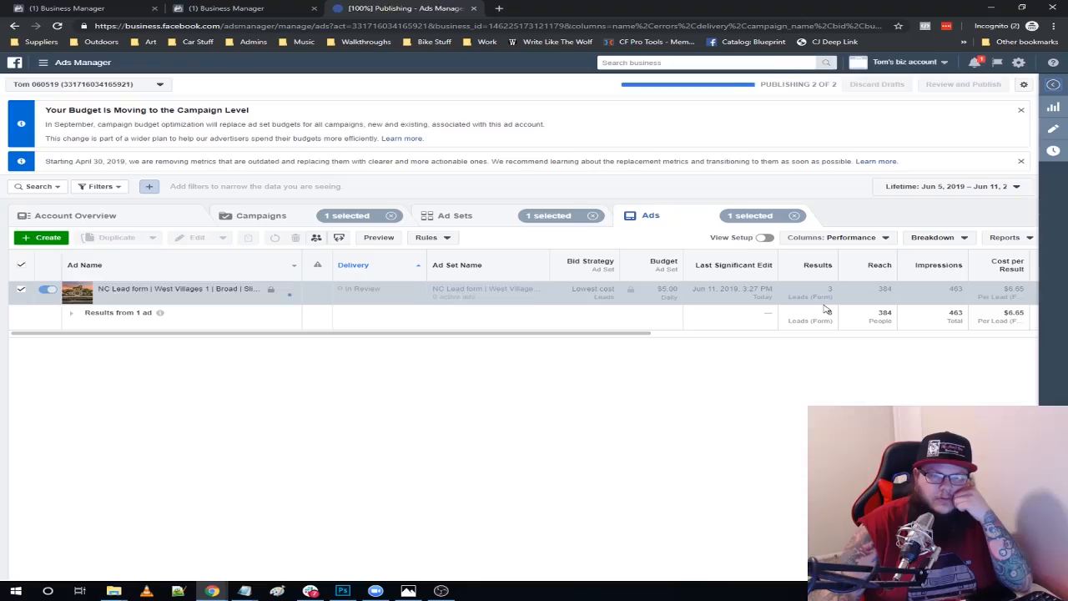
pyautogui.click(809, 297)
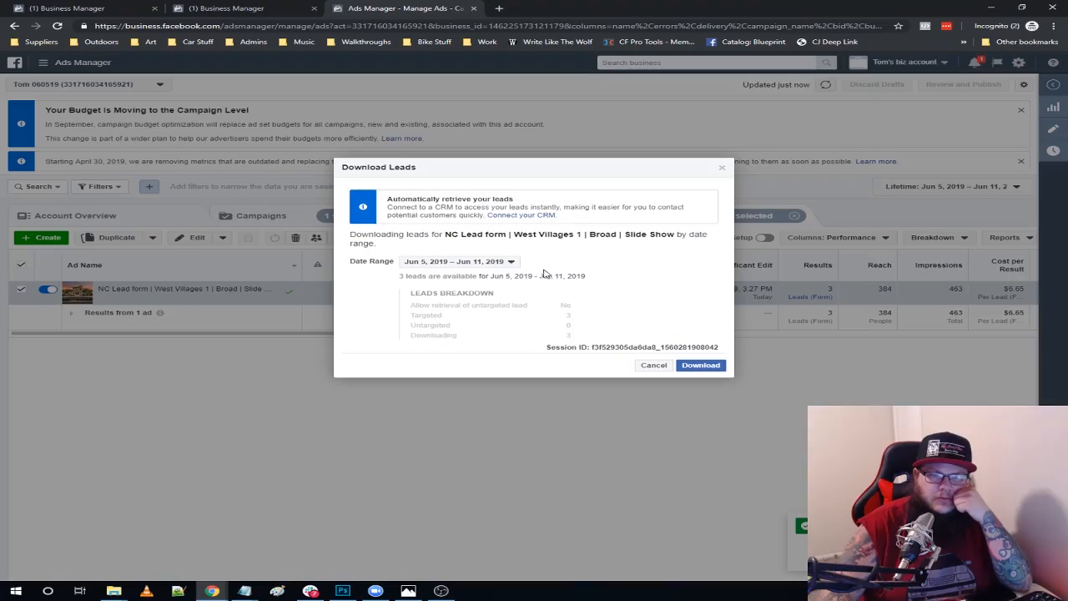
pyautogui.click(500, 266)
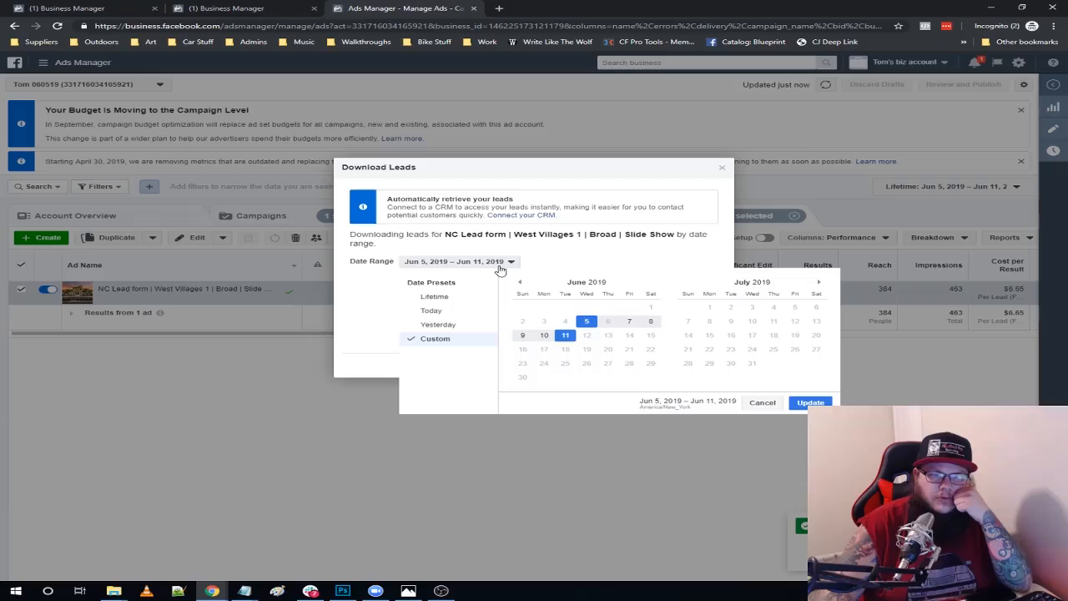
pyautogui.click(440, 297)
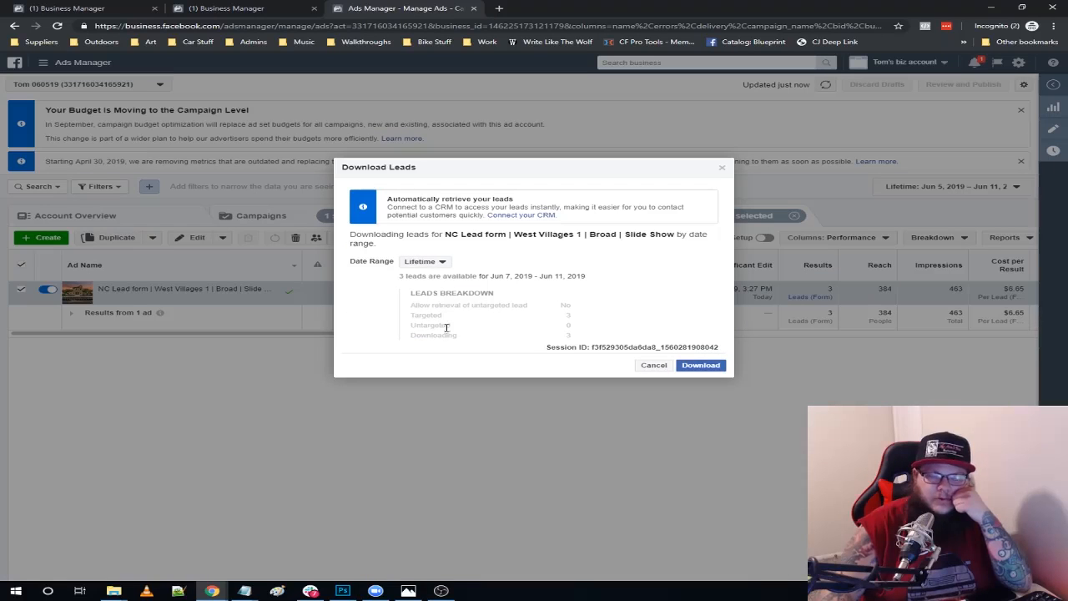
pyautogui.click(701, 365)
pyautogui.click(652, 366)
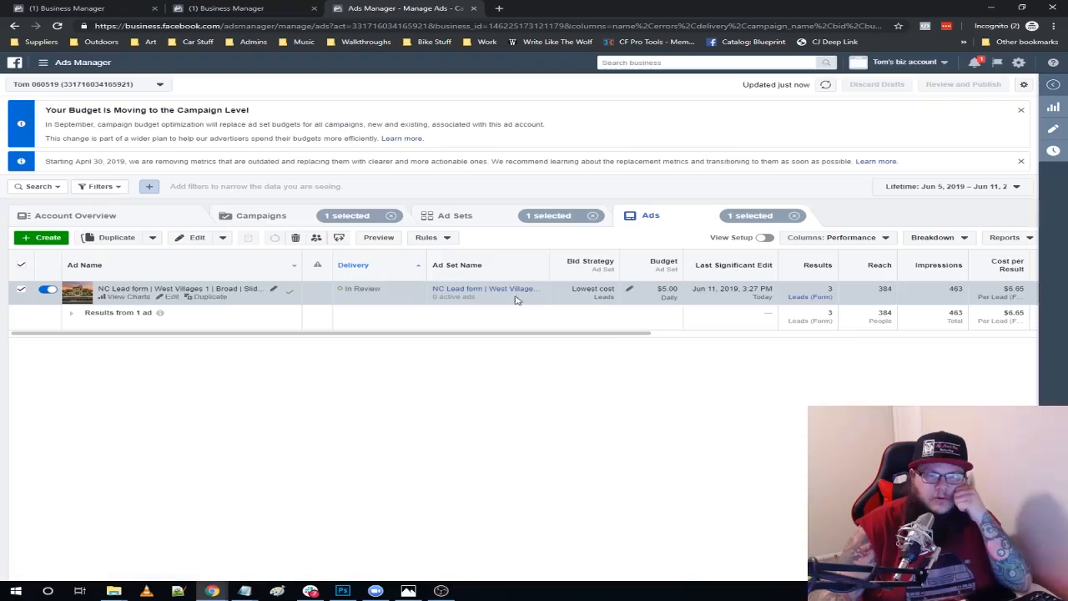
pyautogui.click(469, 221)
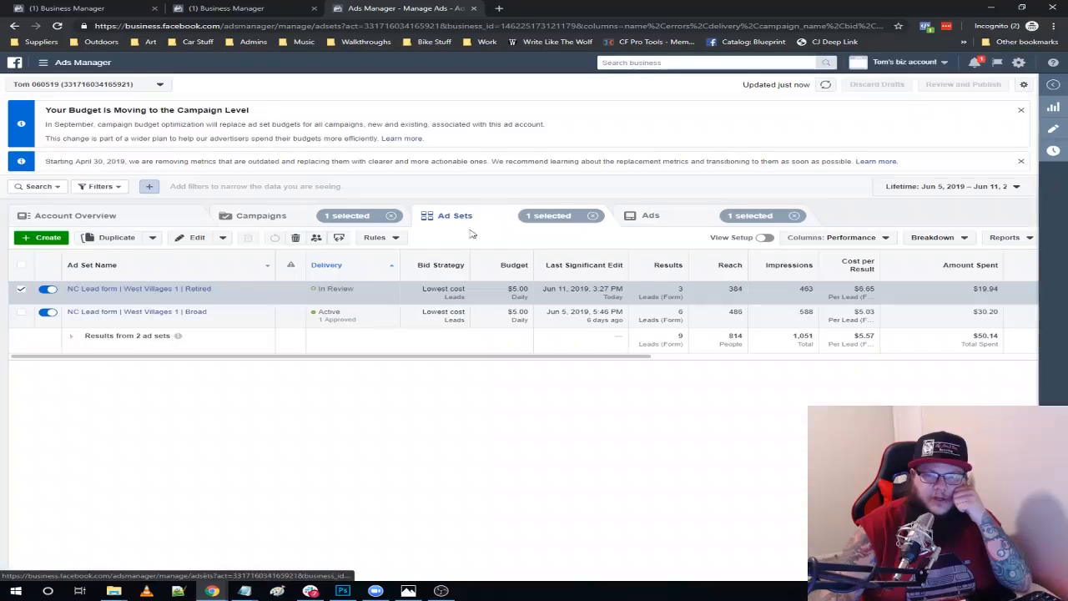
pyautogui.click(666, 221)
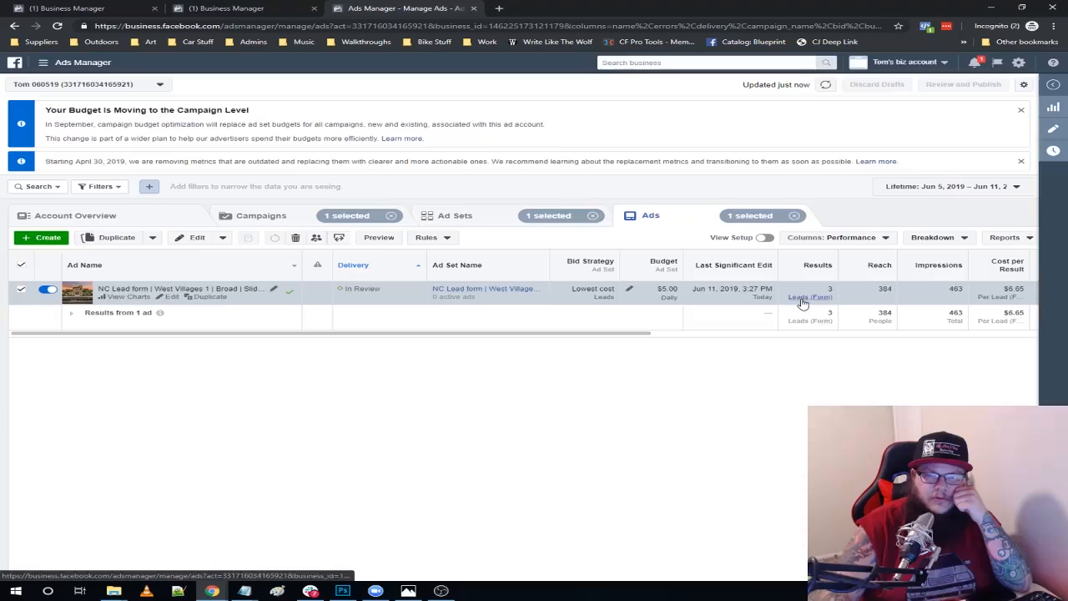
# Generate a leads download for the ad in the Retired ad set with the date range set to Lifetime.
pyautogui.click(805, 297)
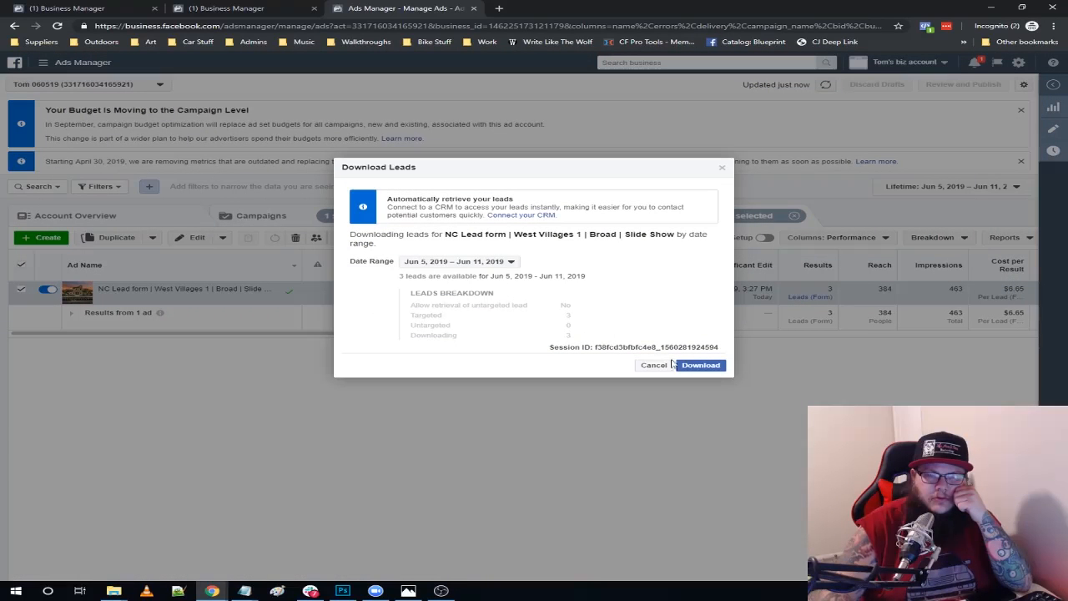
pyautogui.click(457, 263)
pyautogui.click(434, 296)
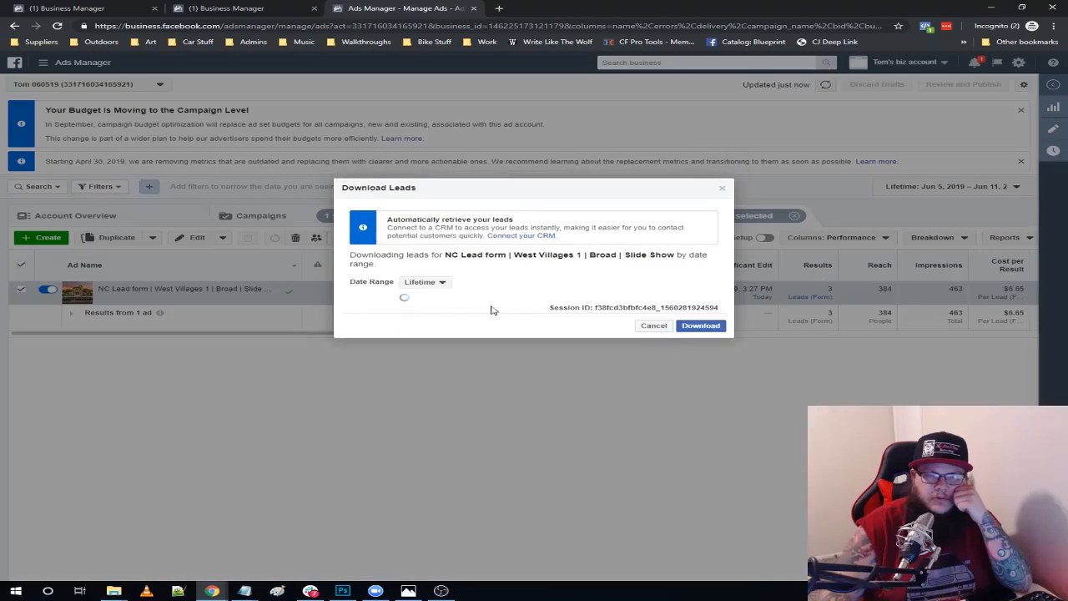
pyautogui.click(710, 327)
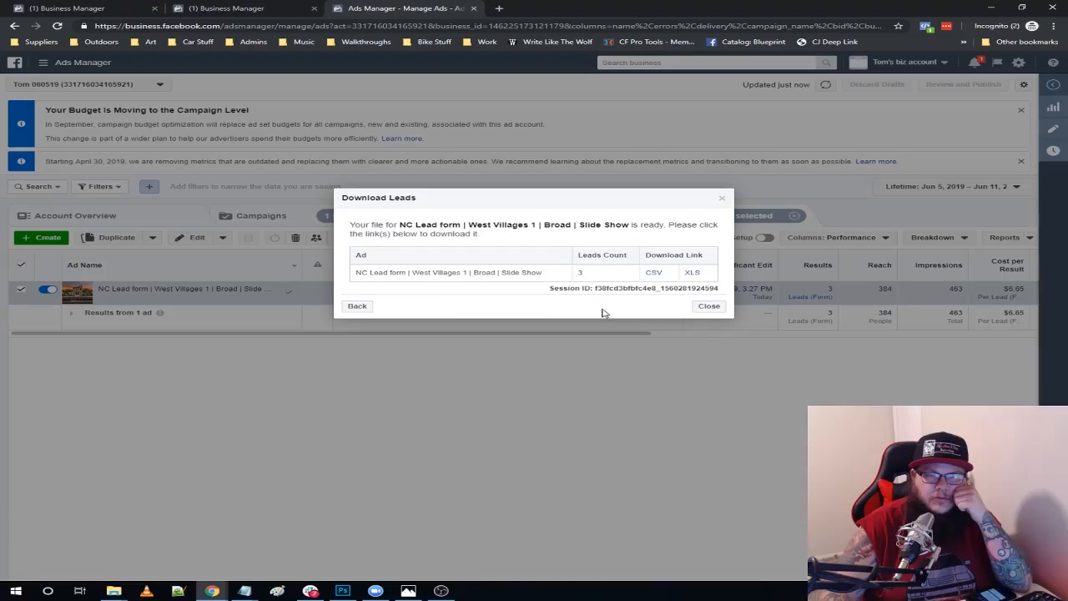
# Save the Retired ad set's leads as a CSV file in the client's own folder under Clients and close the leads download.
pyautogui.click(655, 274)
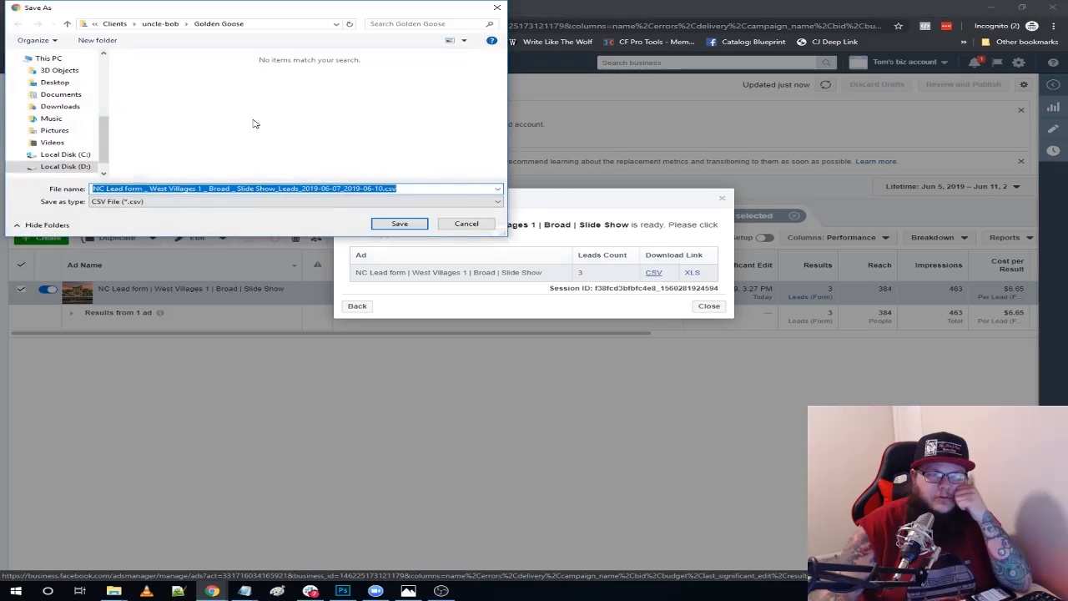
pyautogui.click(114, 23)
pyautogui.scroll(-10, 244, 116)
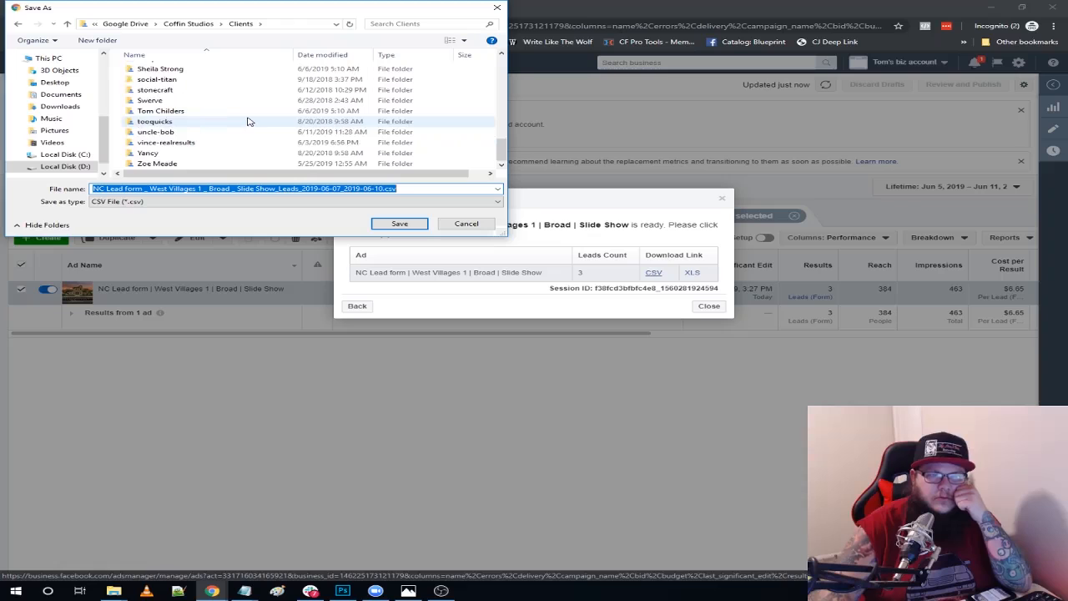
pyautogui.click(199, 112)
pyautogui.doubleClick(198, 112)
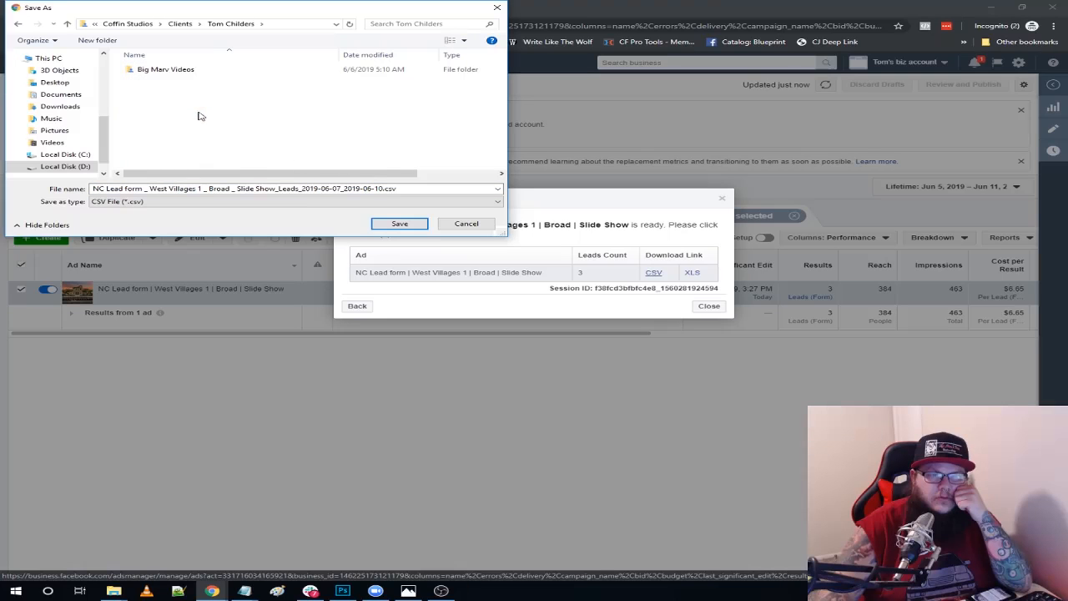
pyautogui.click(407, 224)
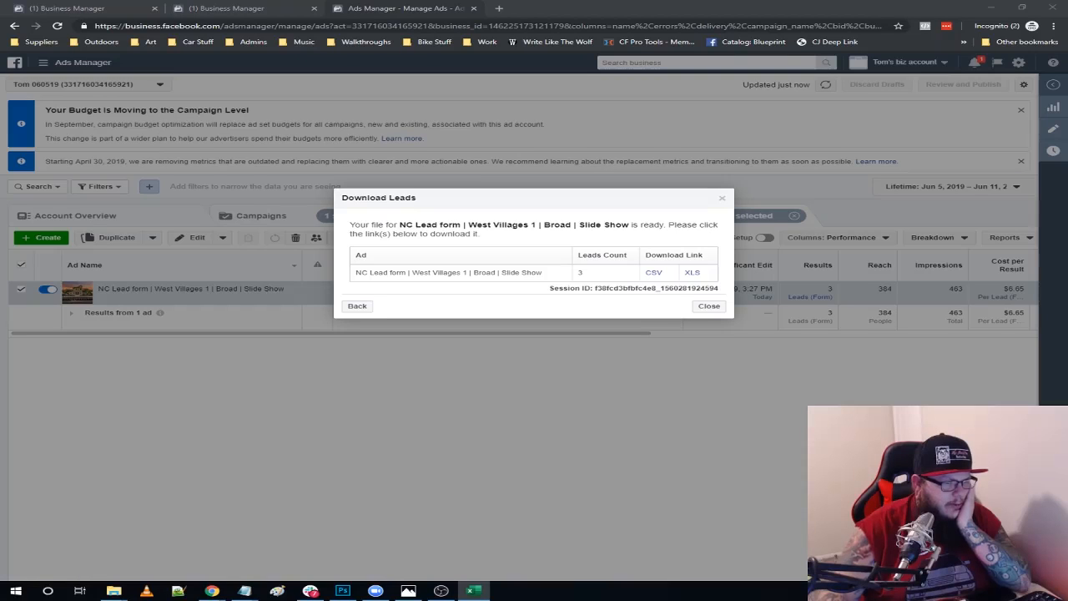
pyautogui.click(709, 306)
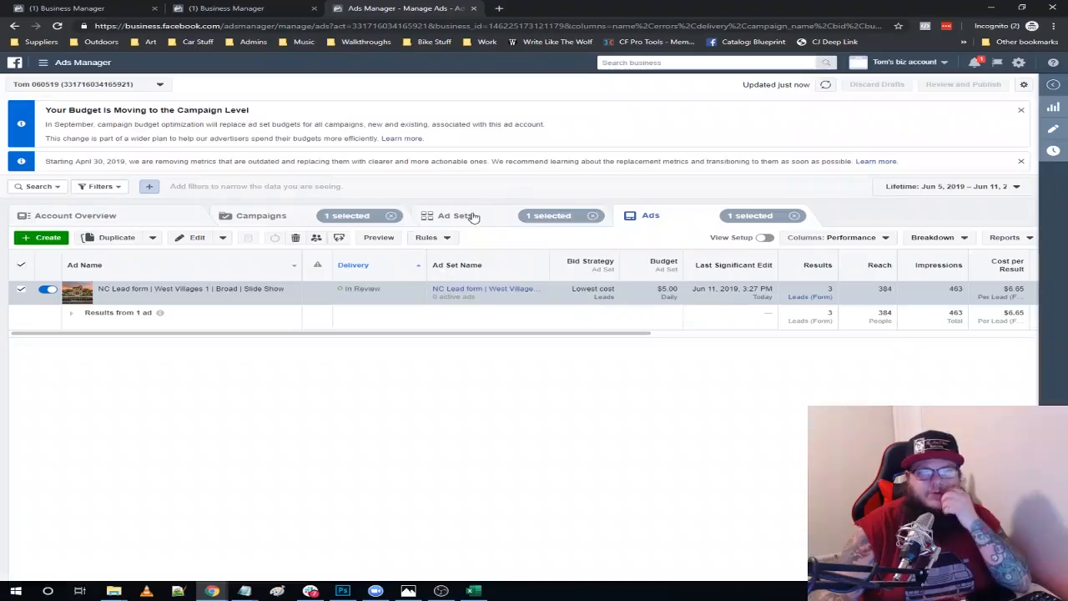
# Generate a leads download covering the Lifetime date range for the ad in the West Villages 1 Broad ad set.
pyautogui.click(470, 216)
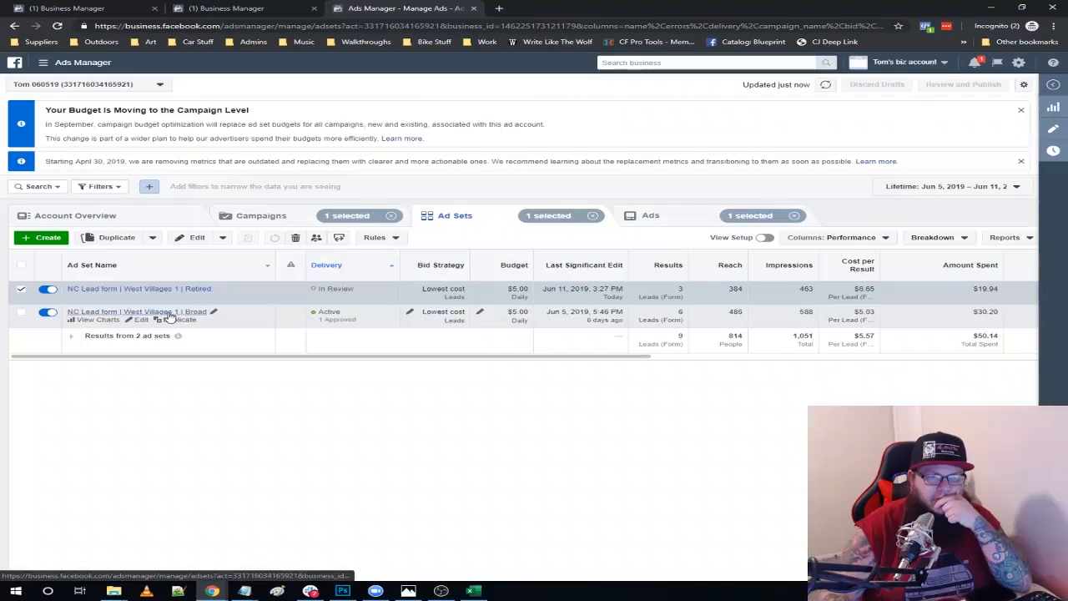
pyautogui.click(171, 316)
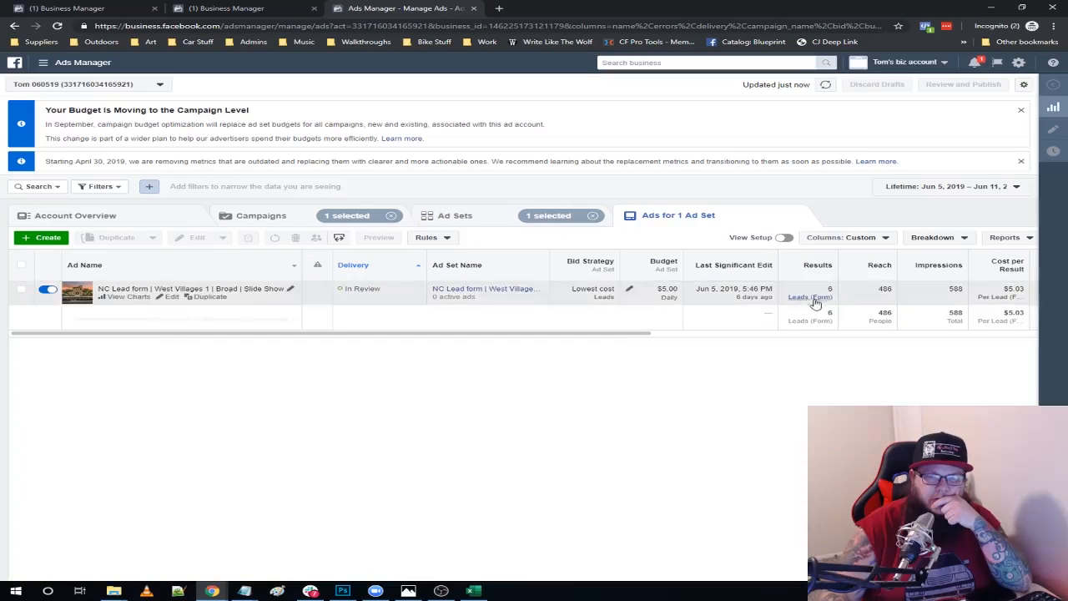
pyautogui.click(810, 300)
pyautogui.click(809, 299)
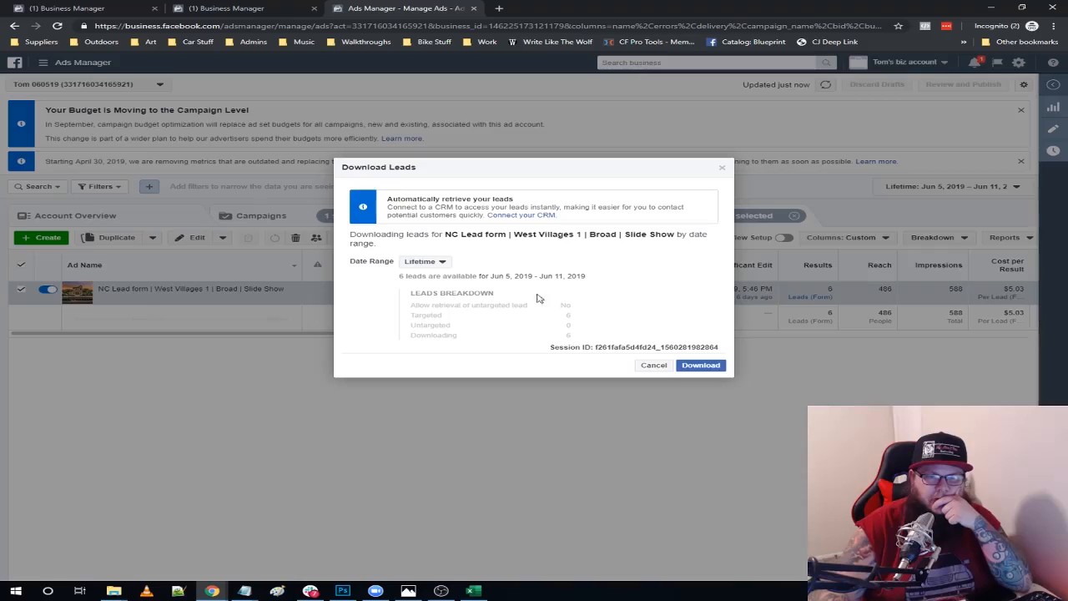
pyautogui.click(716, 366)
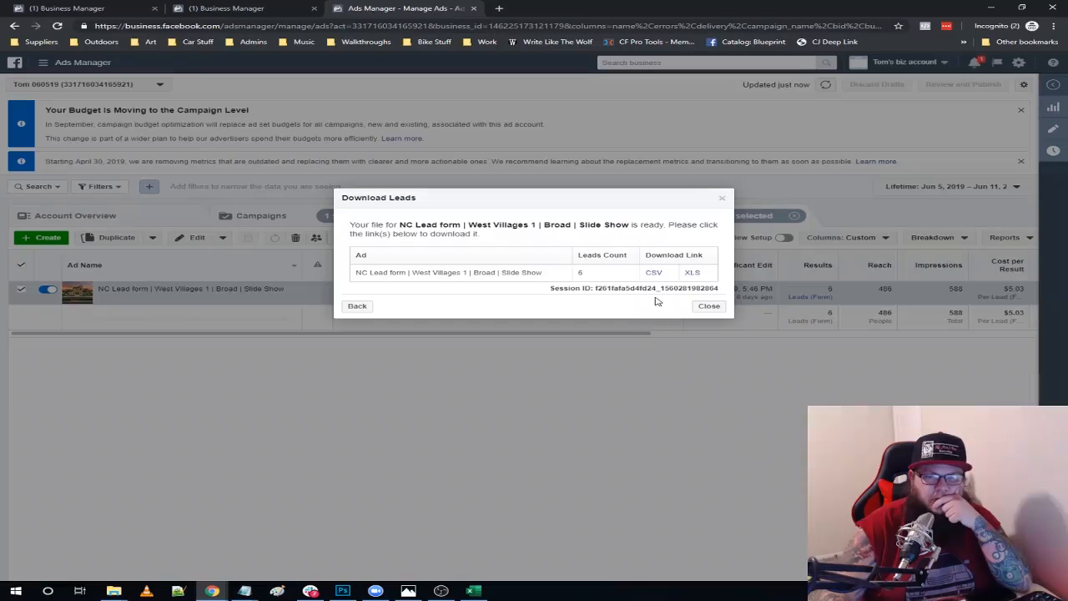
# Save the Broad ad set's leads as a CSV file in the same client folder, open the file and close the leads download.
pyautogui.click(653, 272)
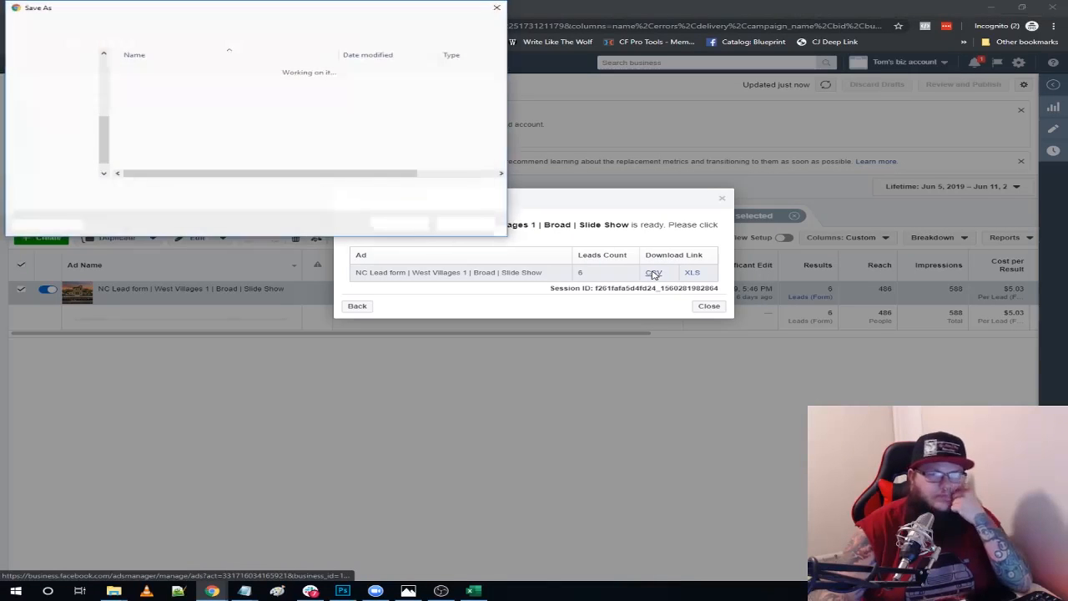
pyautogui.click(406, 226)
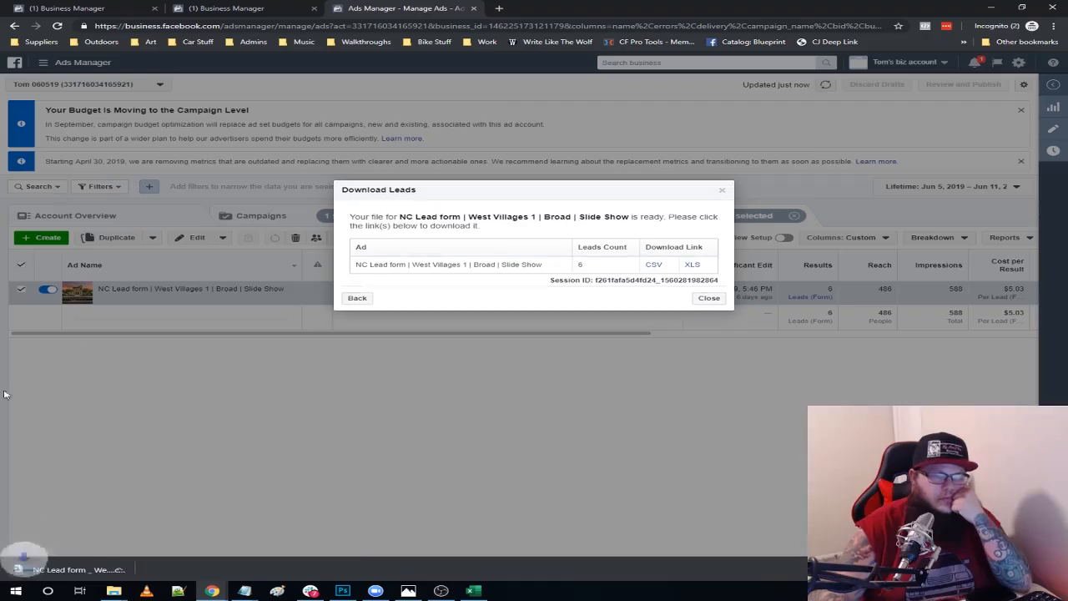
pyautogui.click(70, 570)
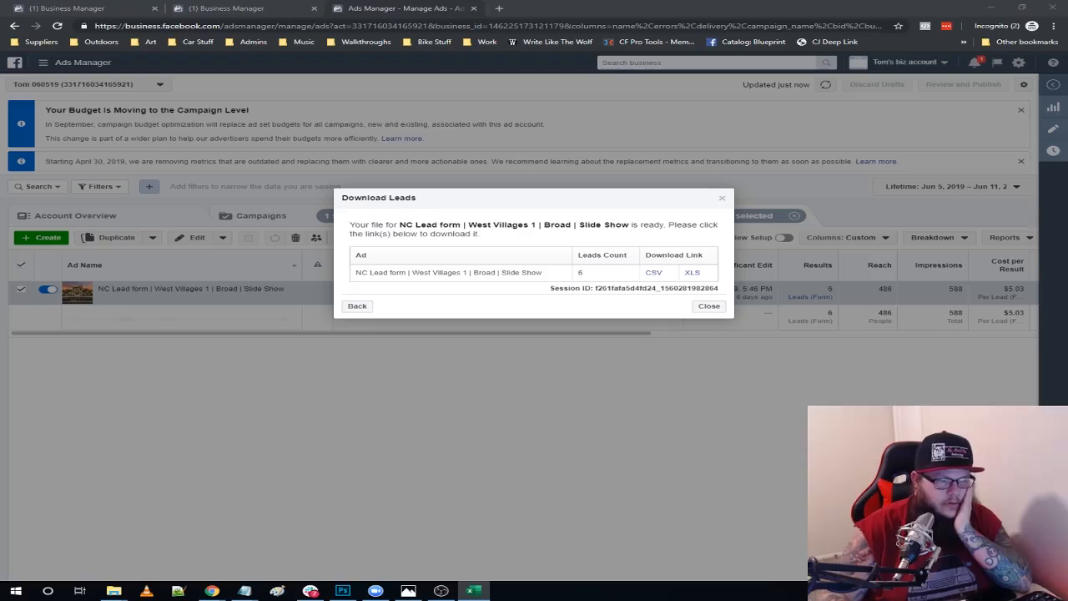
pyautogui.click(710, 305)
pyautogui.moveTo(632, 335); pyautogui.dragTo(125, 335)
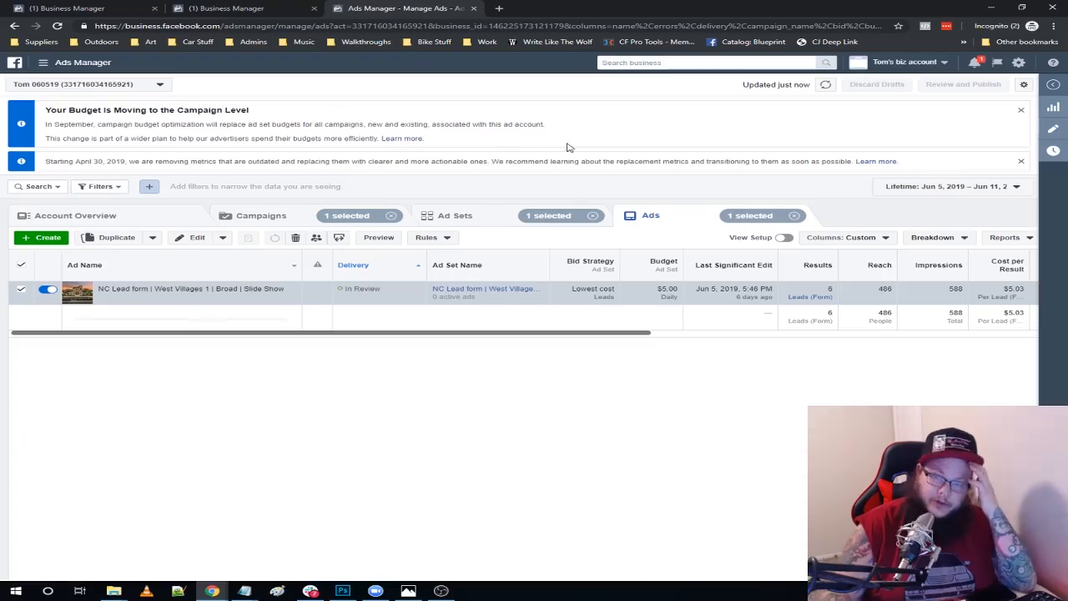
pyautogui.click(440, 591)
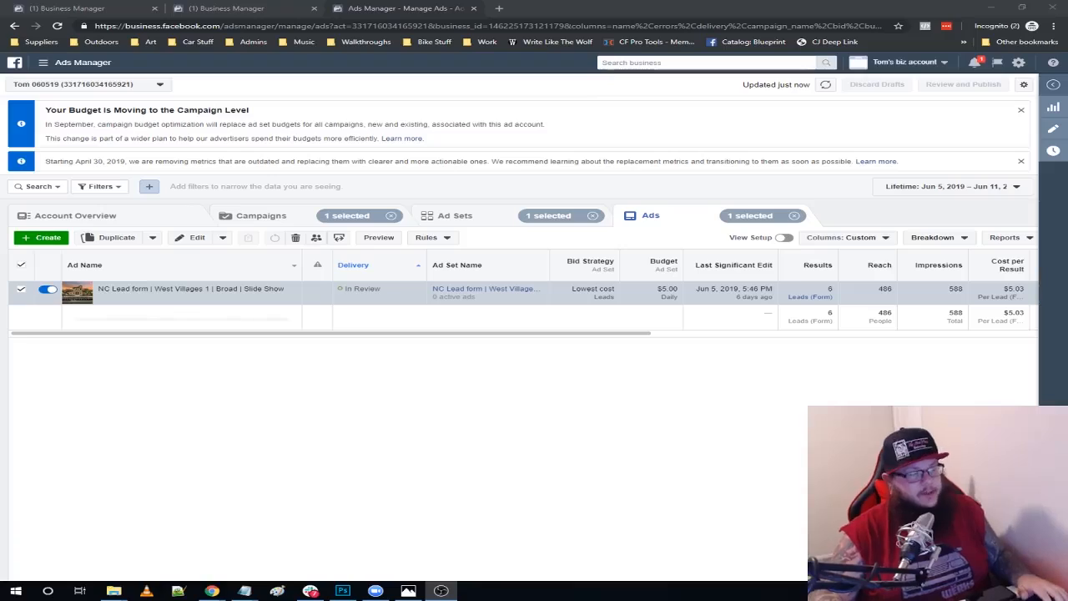